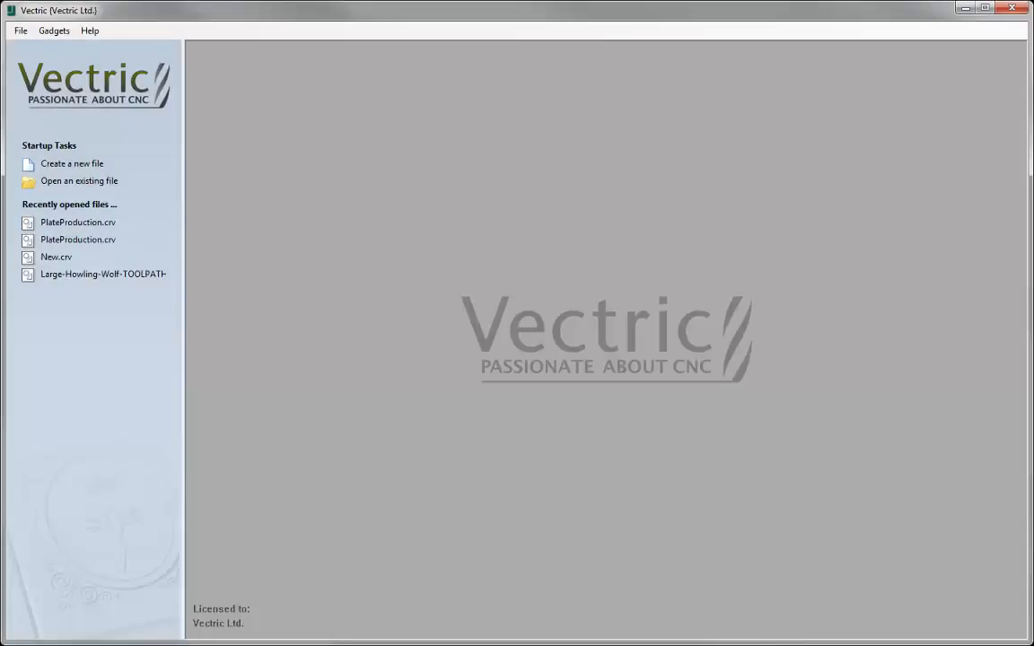
Create a new job 12 inches wide and 8 inches high with a material thickness of 0.125 inches
click(97, 165)
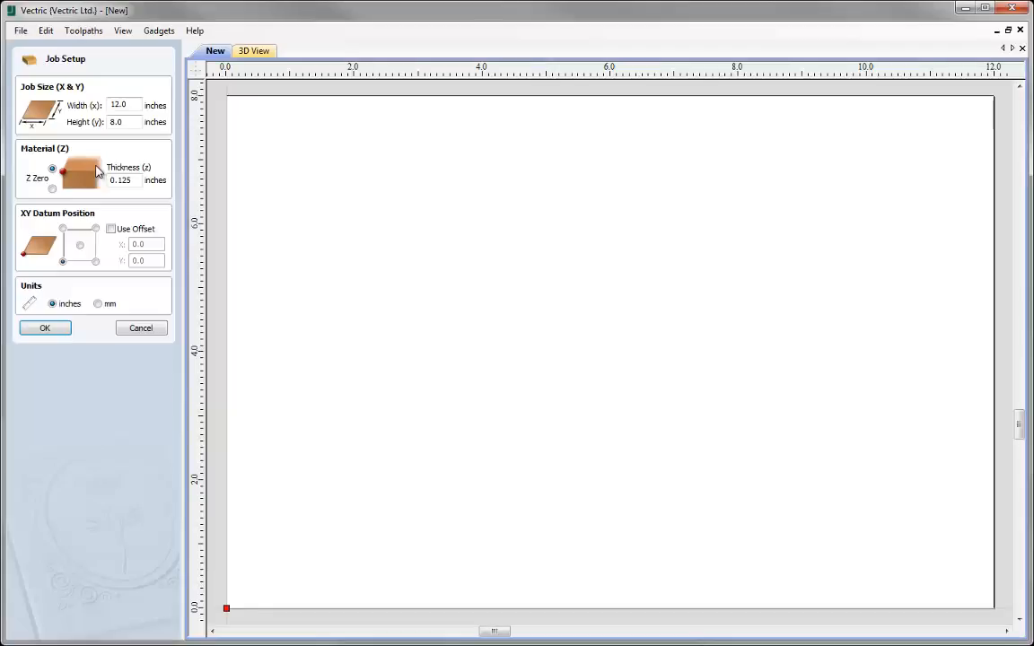
click(133, 107)
text(12)
key(Tab)
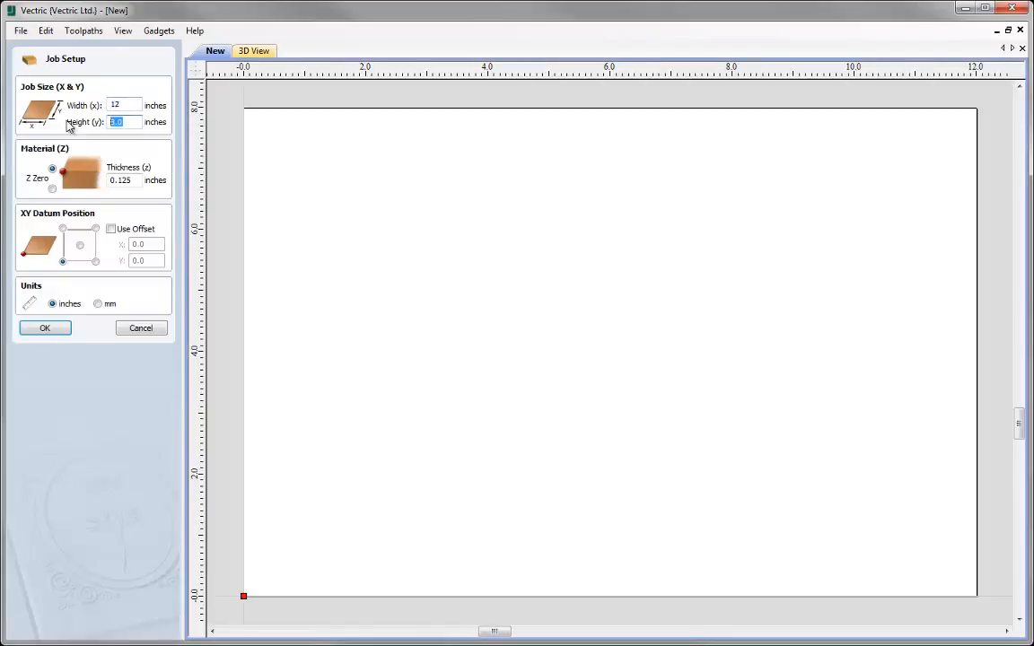
text(8)
key(Tab)
text(0.125)
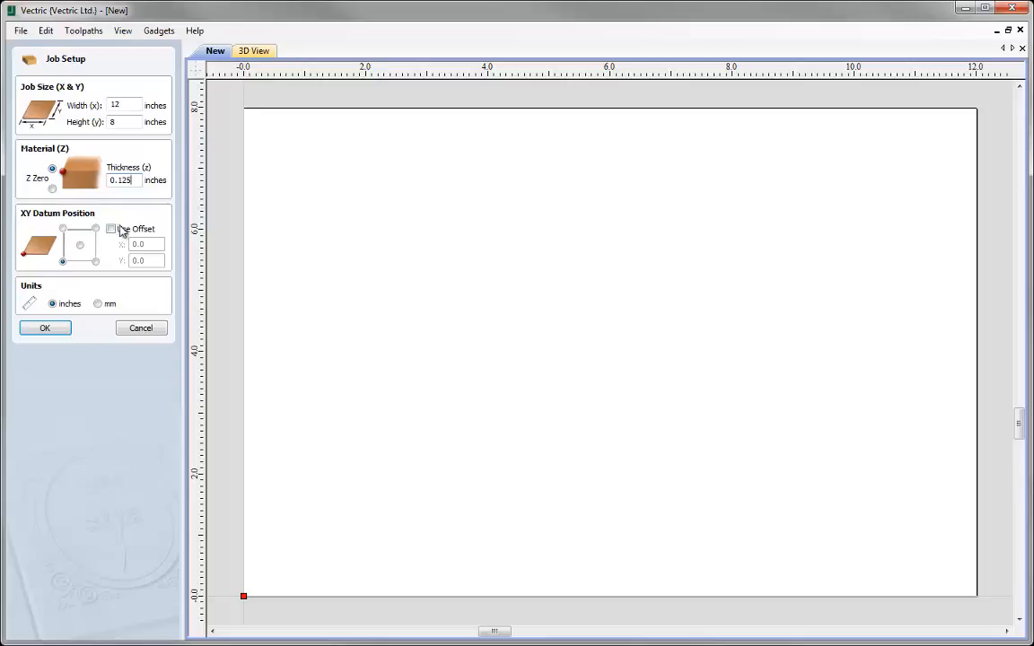
click(42, 328)
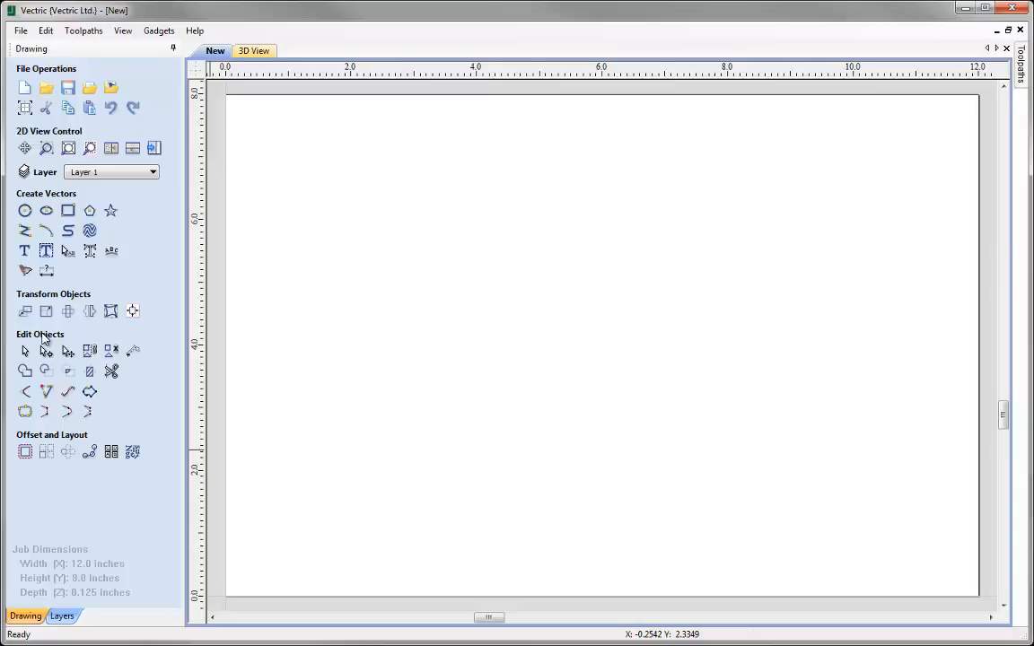
Draw a rectangle near the lower-left corner of the job area and size it 2.5 inches wide by 2.0 inches high
click(67, 211)
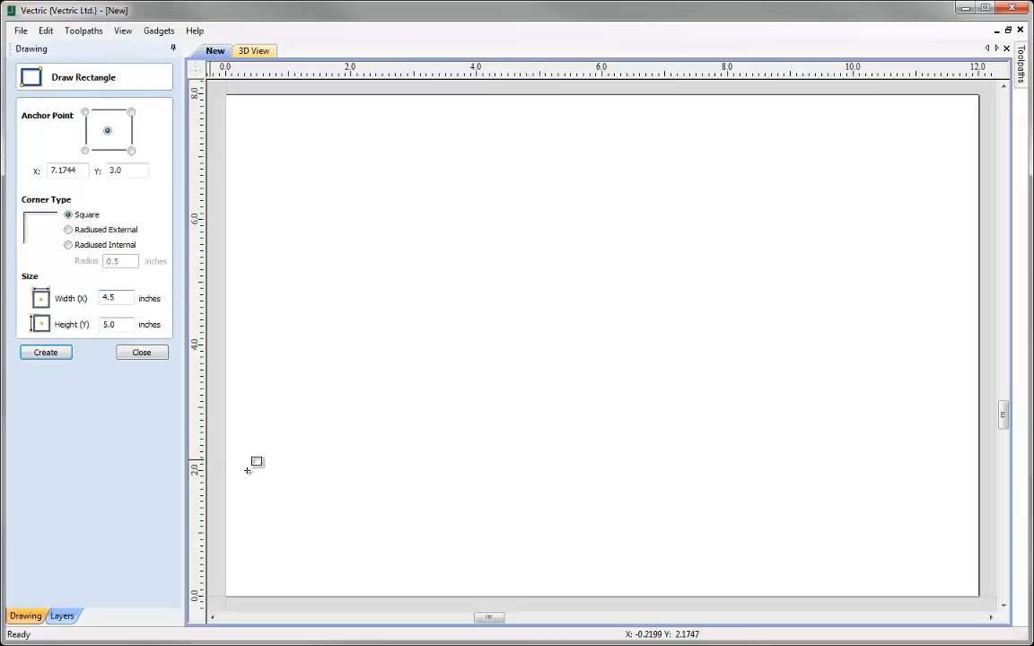
drag(256, 468, 394, 566)
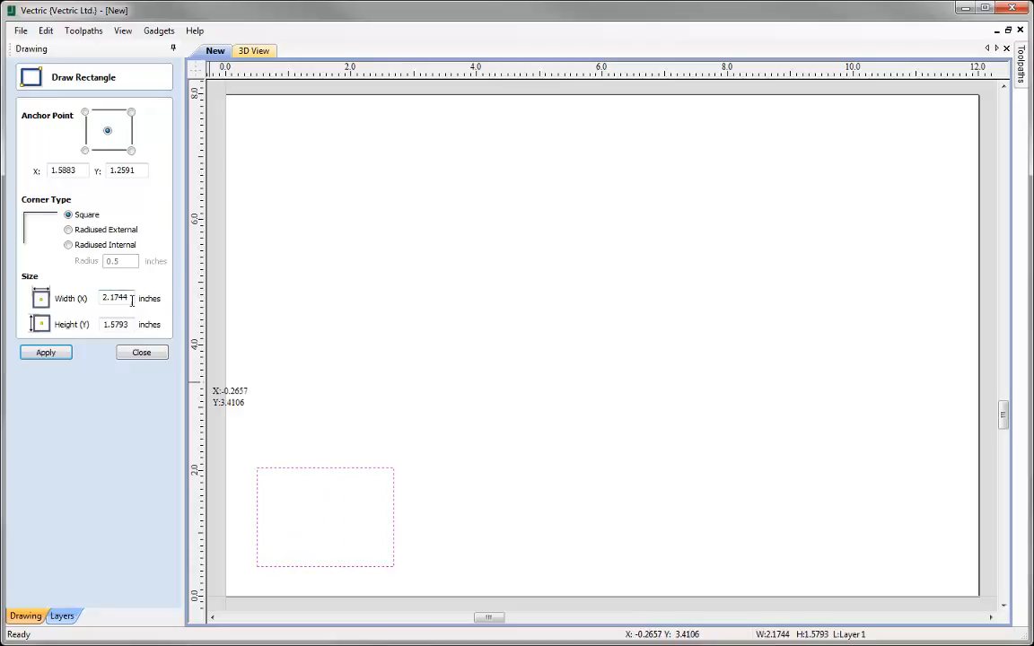
drag(133, 302, 76, 304)
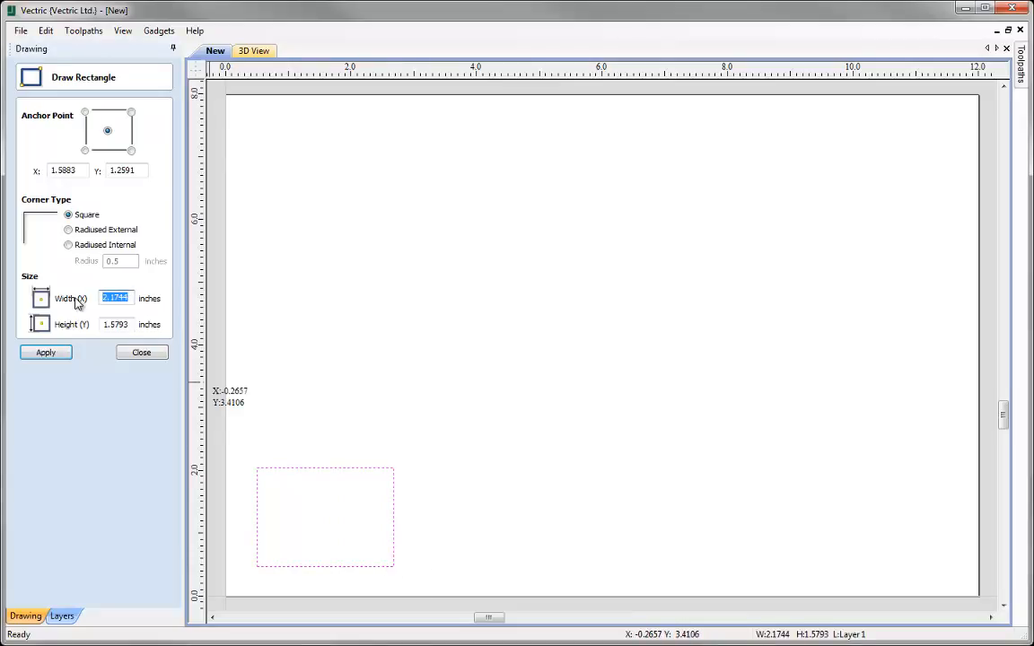
text(2)
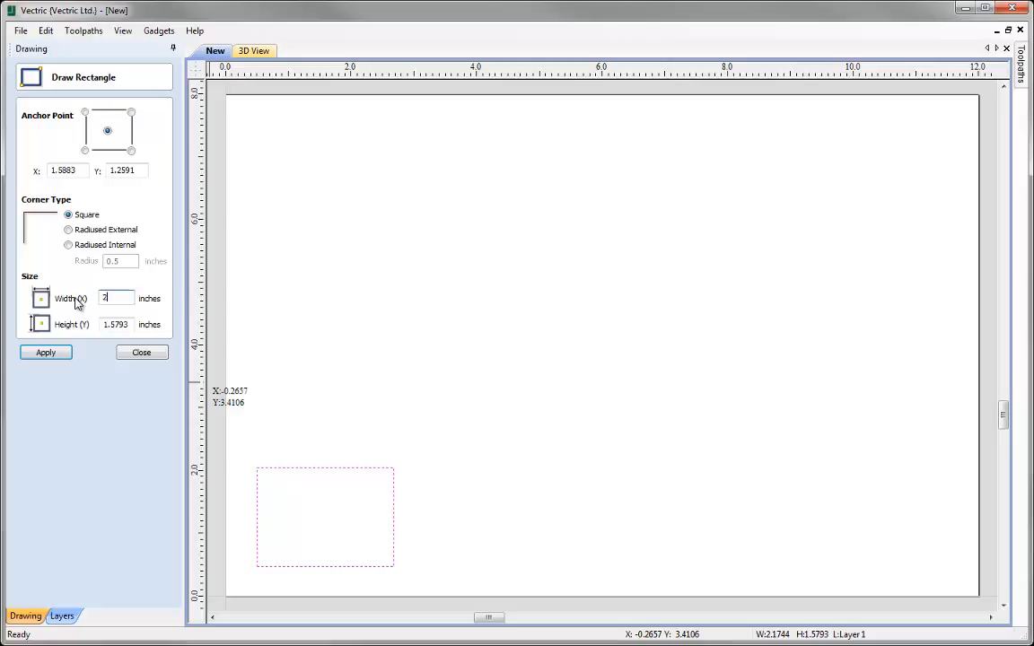
text(.5)
key(Tab)
text(2.0)
click(64, 353)
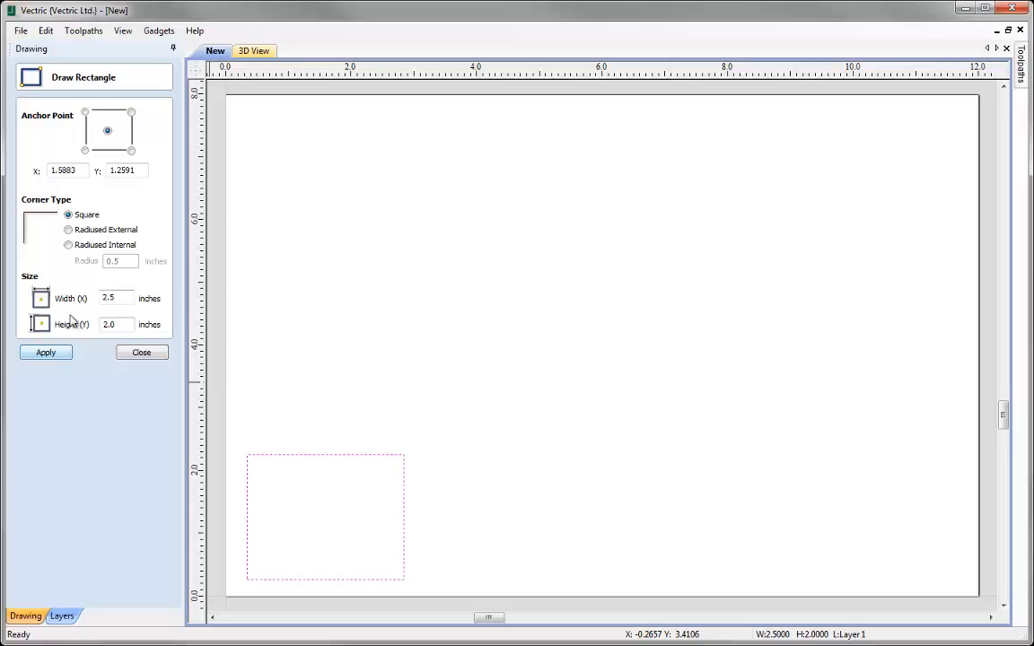
Give the rectangle external radiused corners with a 0.25 inch radius
click(70, 231)
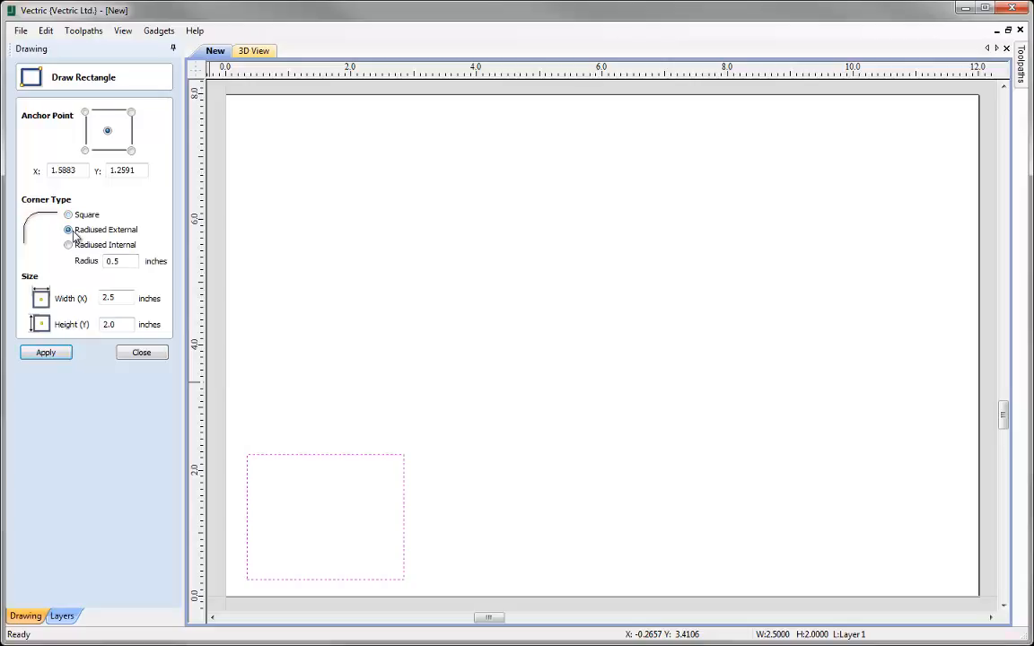
click(123, 261)
key(BackSpace)
text(25)
click(61, 356)
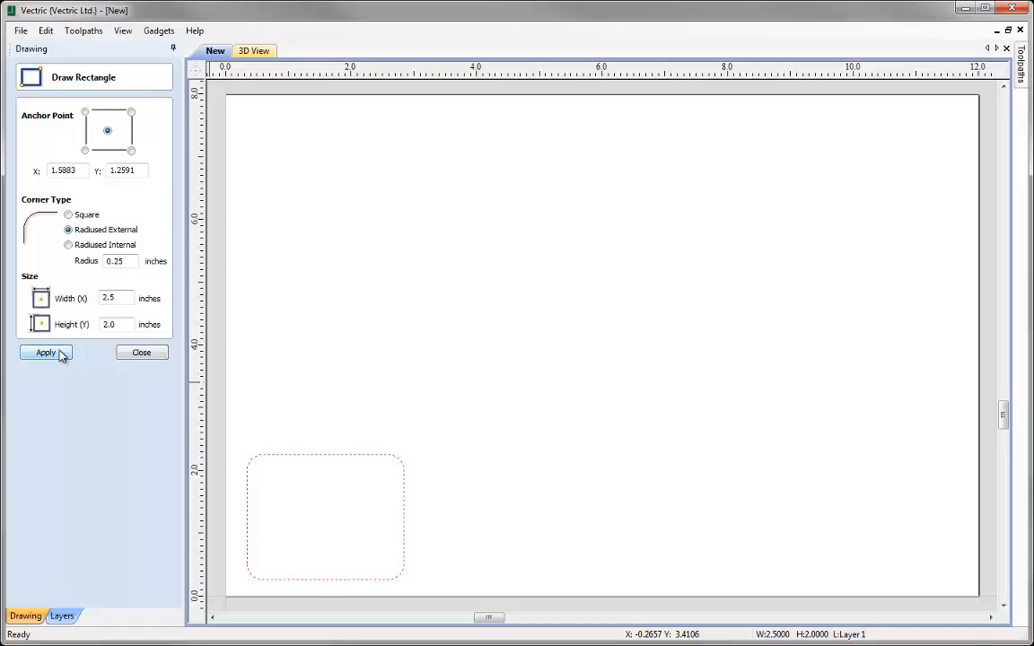
click(131, 354)
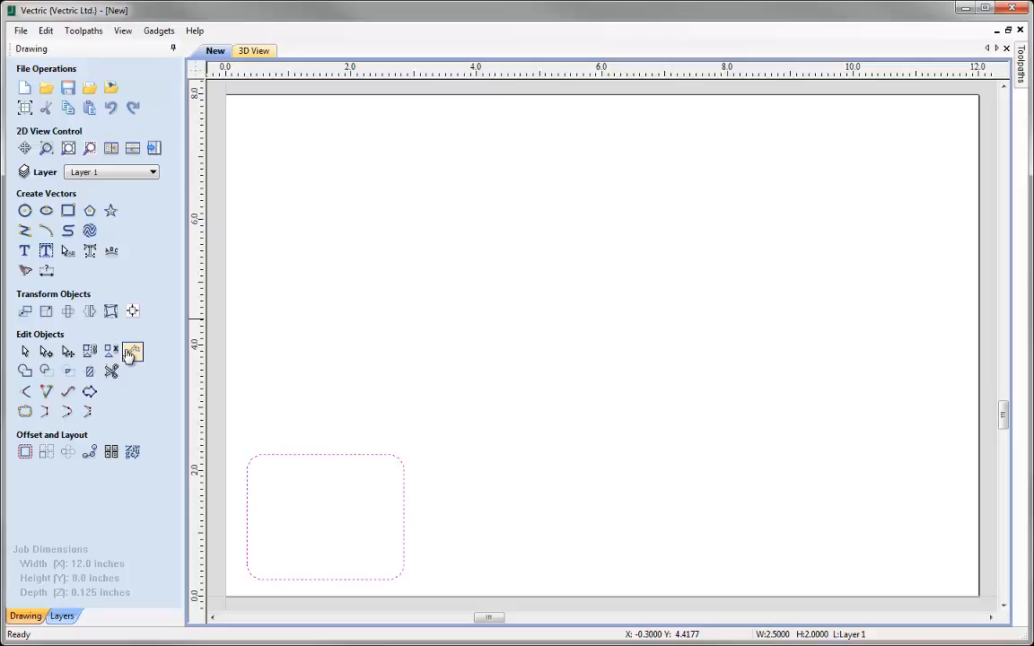
Import the vector file Vectric.eps from the PlateProduction_FILES folder into the drawing
click(22, 30)
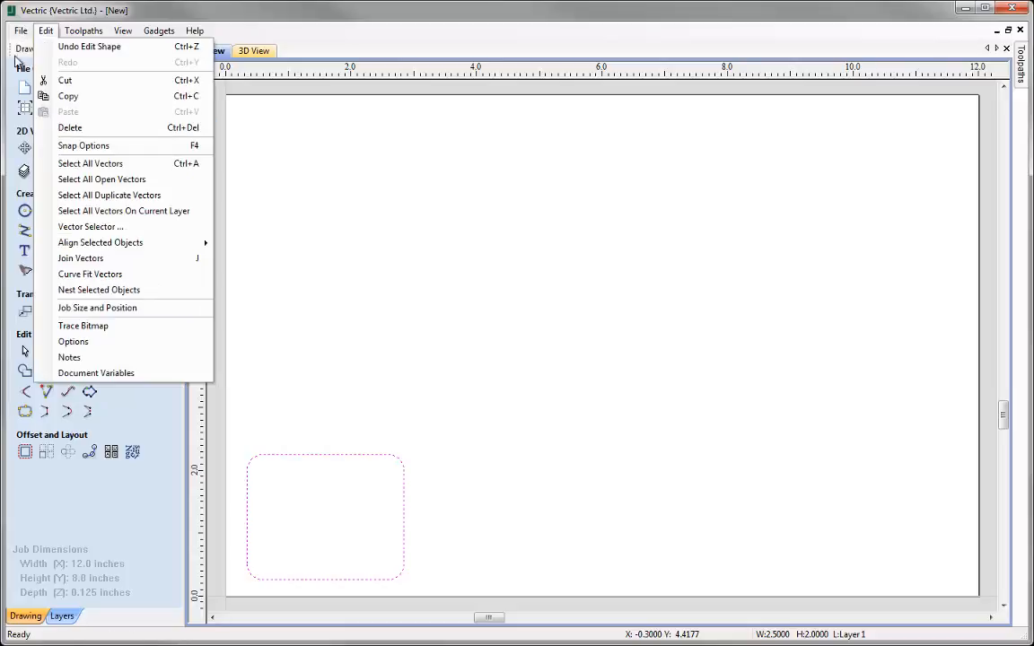
mouse_move(38, 196)
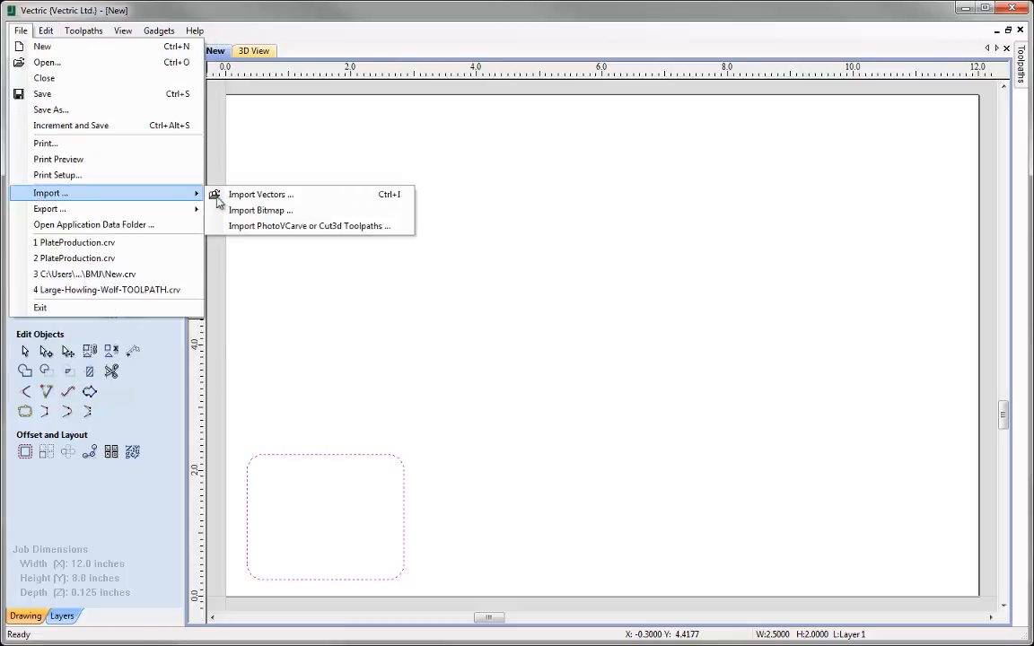
click(260, 194)
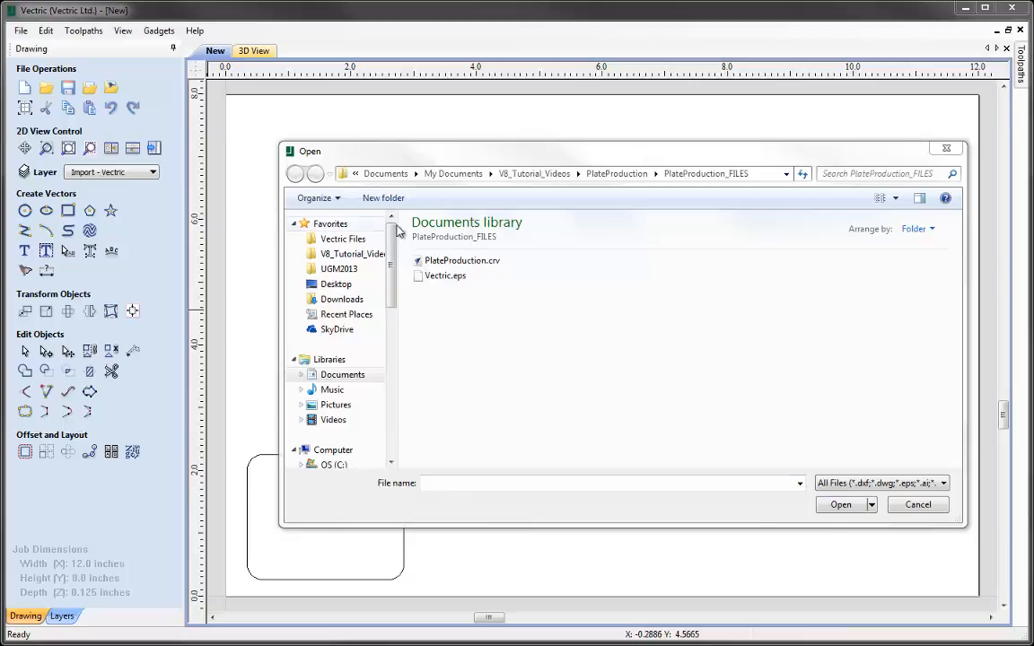
click(441, 277)
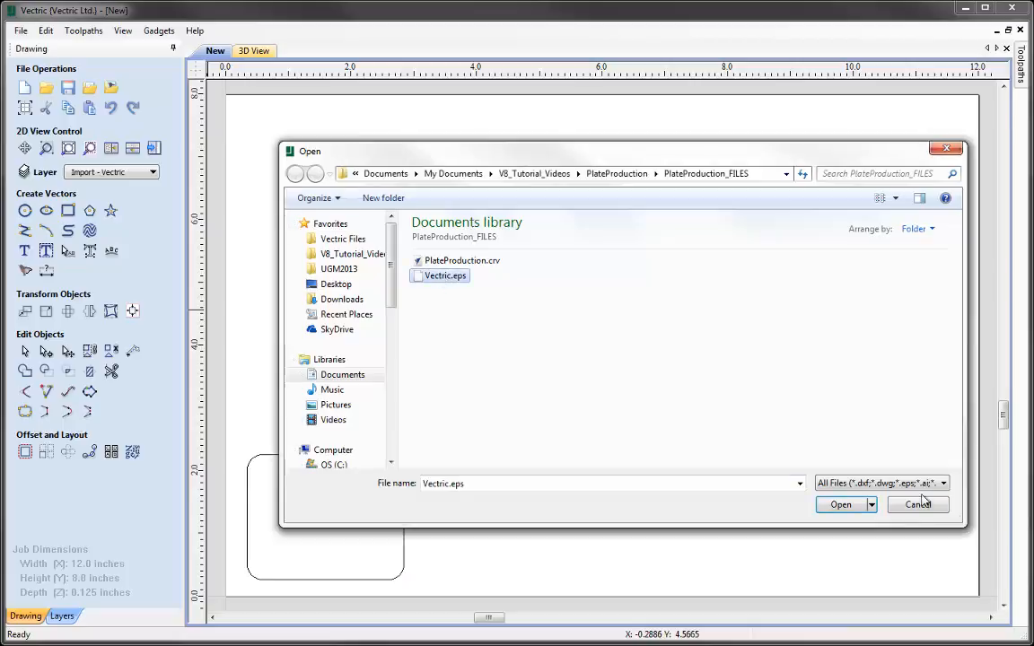
click(844, 505)
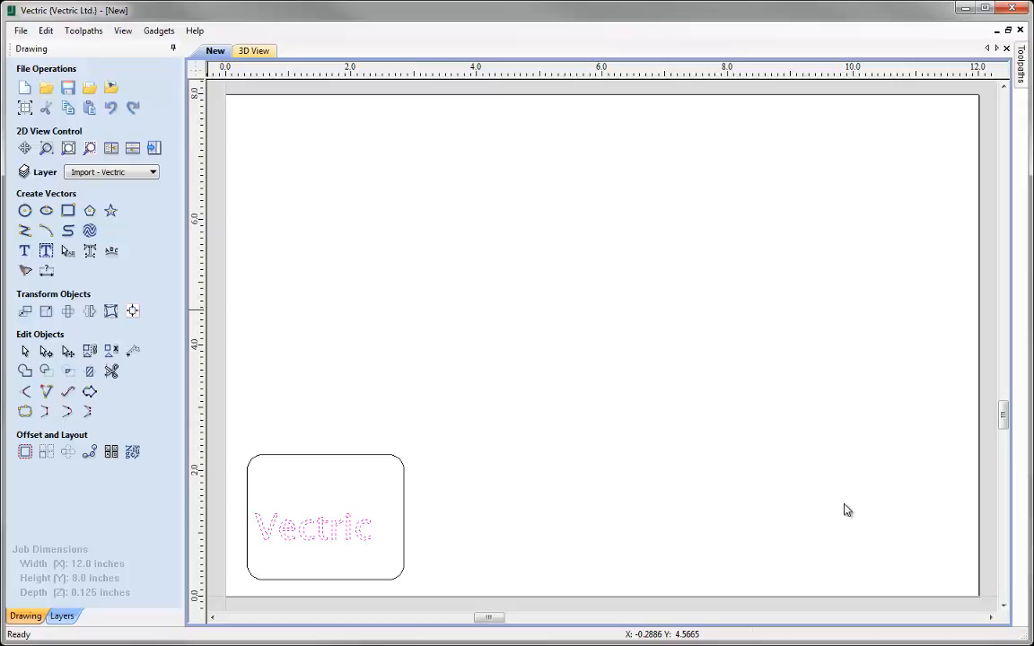
click(843, 510)
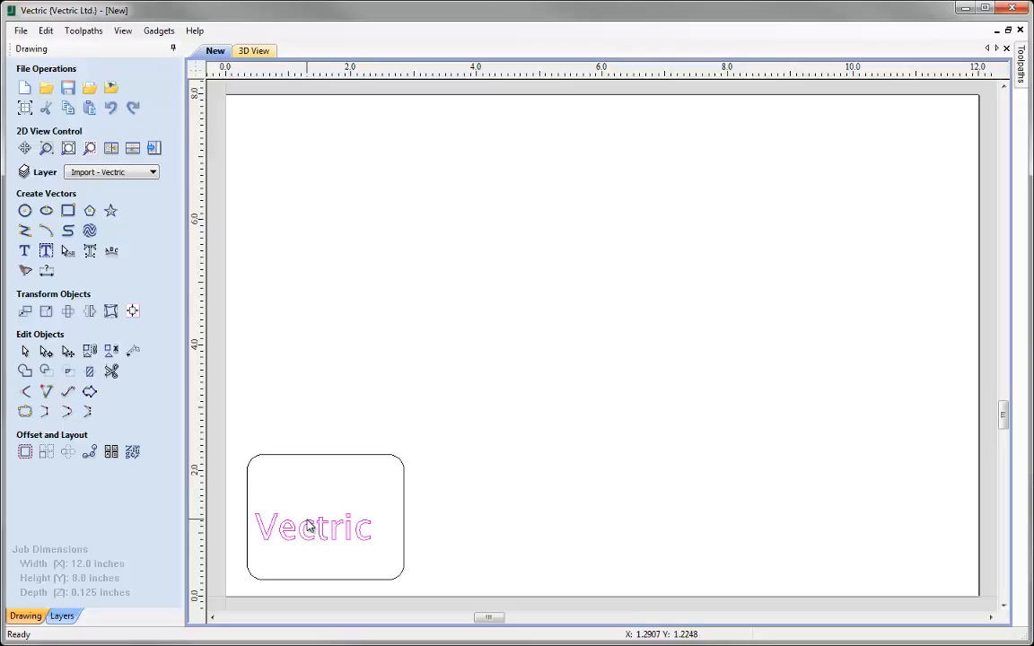
Center the Vectric logo horizontally within the rounded rectangle
click(363, 458)
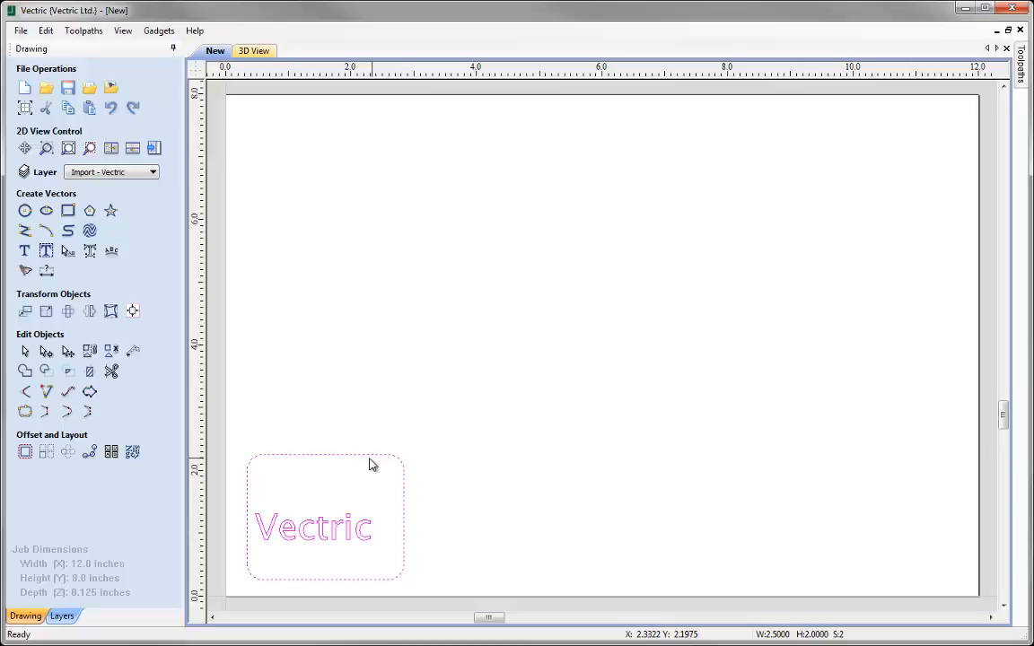
click(133, 313)
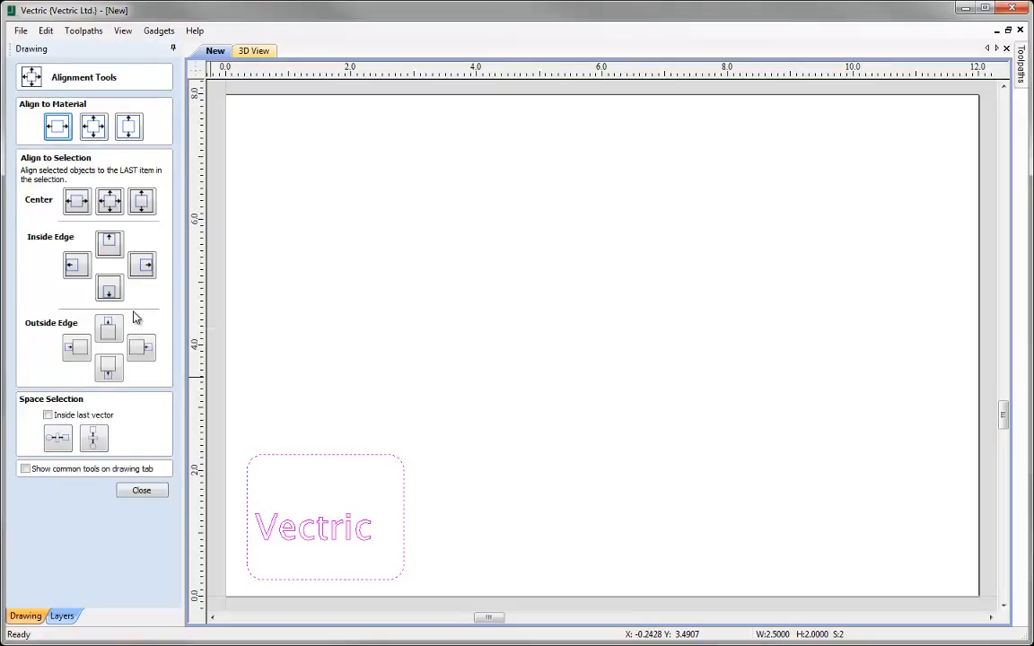
click(77, 202)
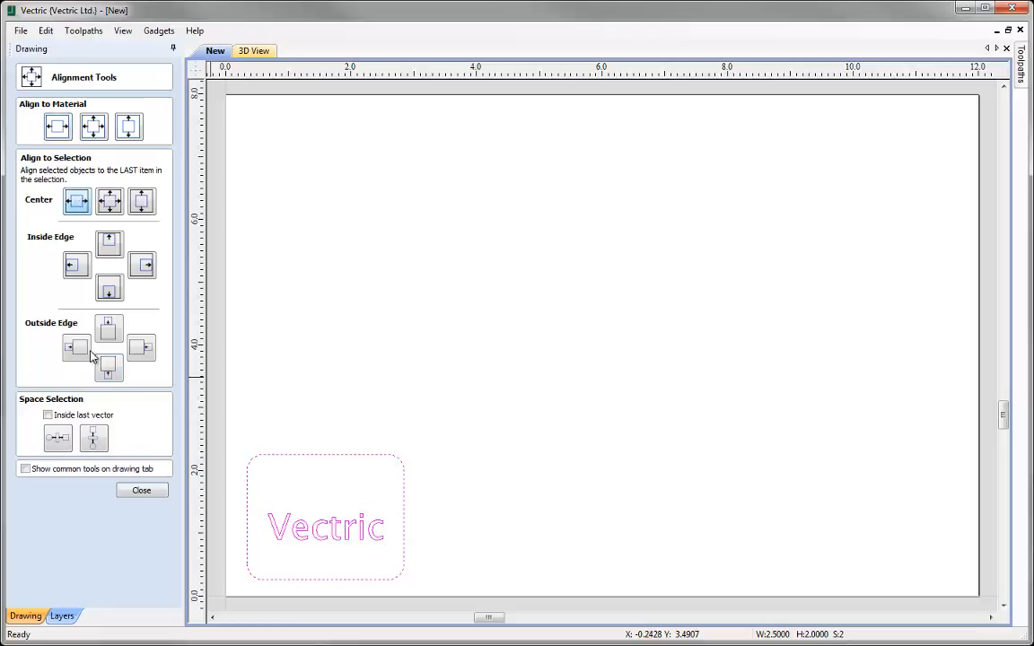
click(134, 491)
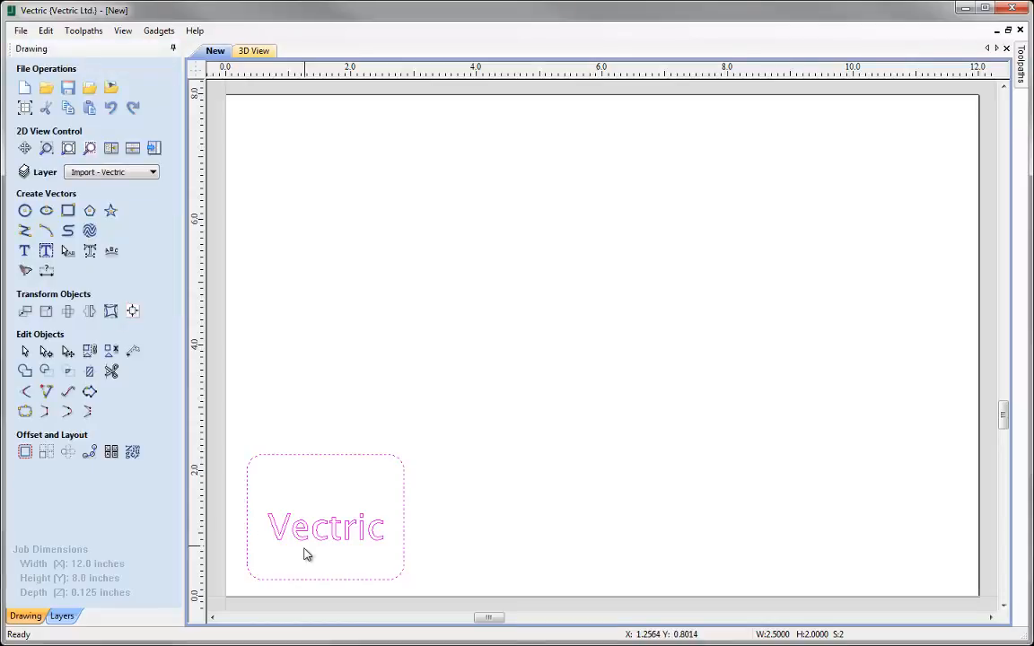
Nudge only the Vectric logo straight up until it sits just below the rounded rectangle's upper edge
click(303, 554)
click(304, 545)
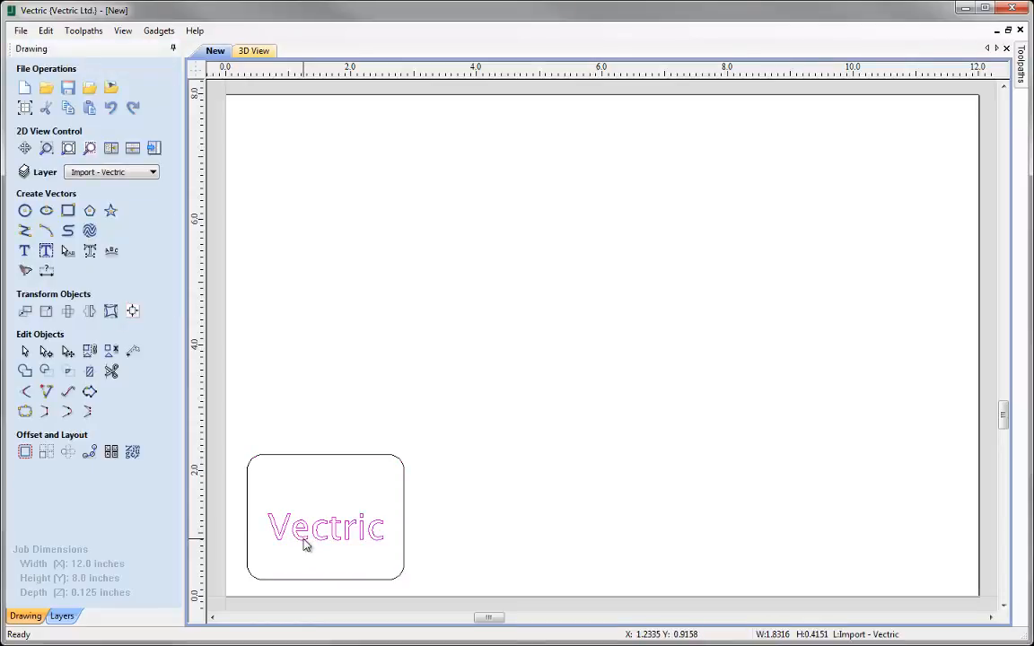
key(Up)
key(Up)
key(Up)
key(Up)
key(Up)
key(Up)
key(Up)
key(Up)
key(Up)
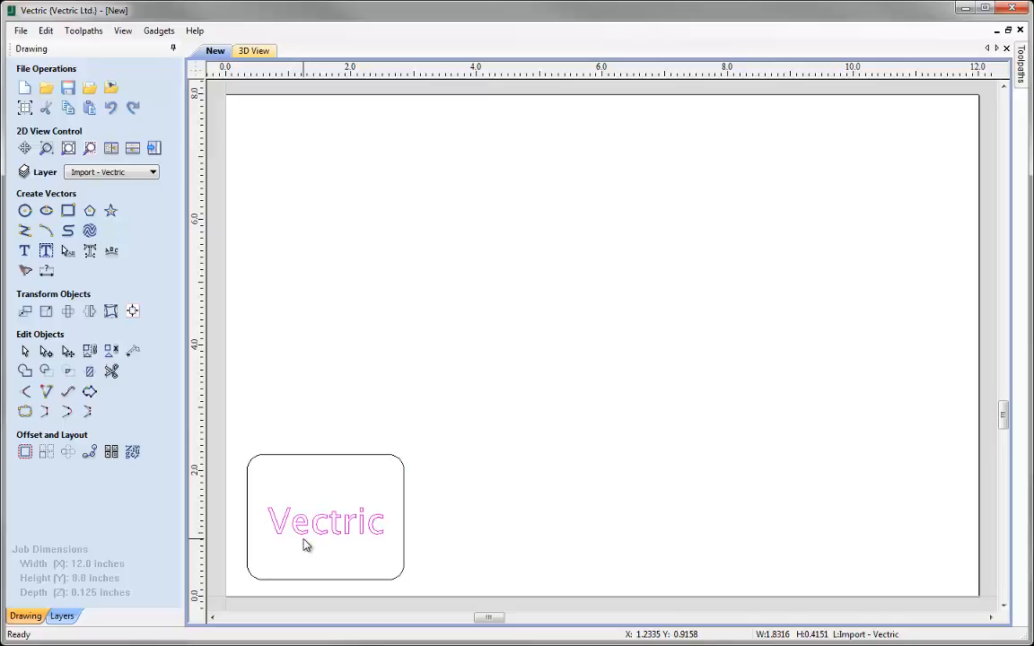
key(Up)
key(Up)
key(Up)
key(Up)
key(Up)
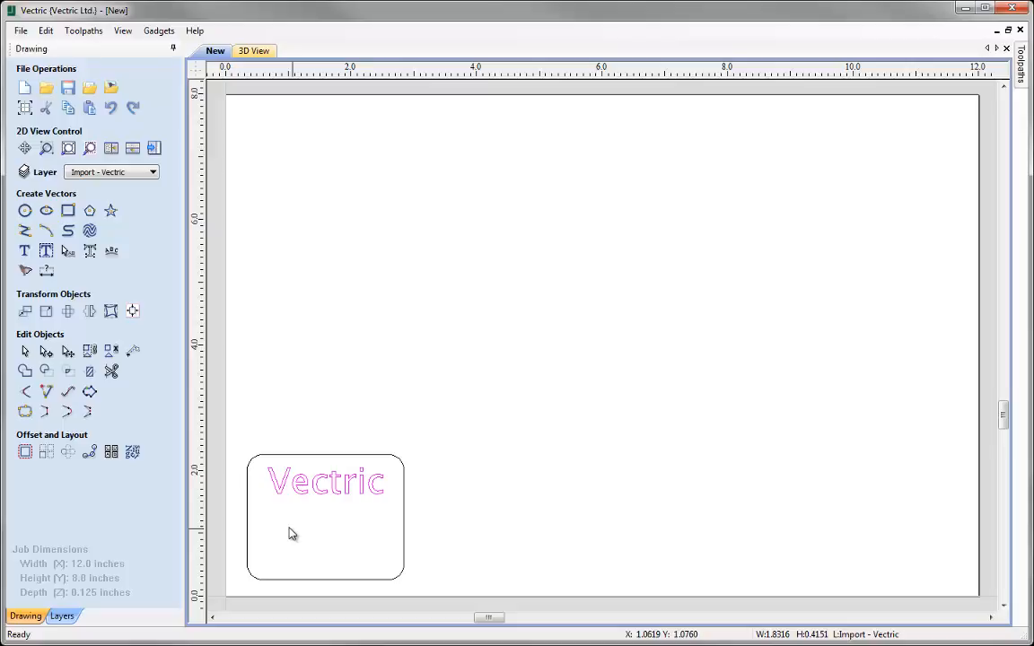
Use the rounded rectangle as the bounding box for a new Auto Layout Text object
click(25, 250)
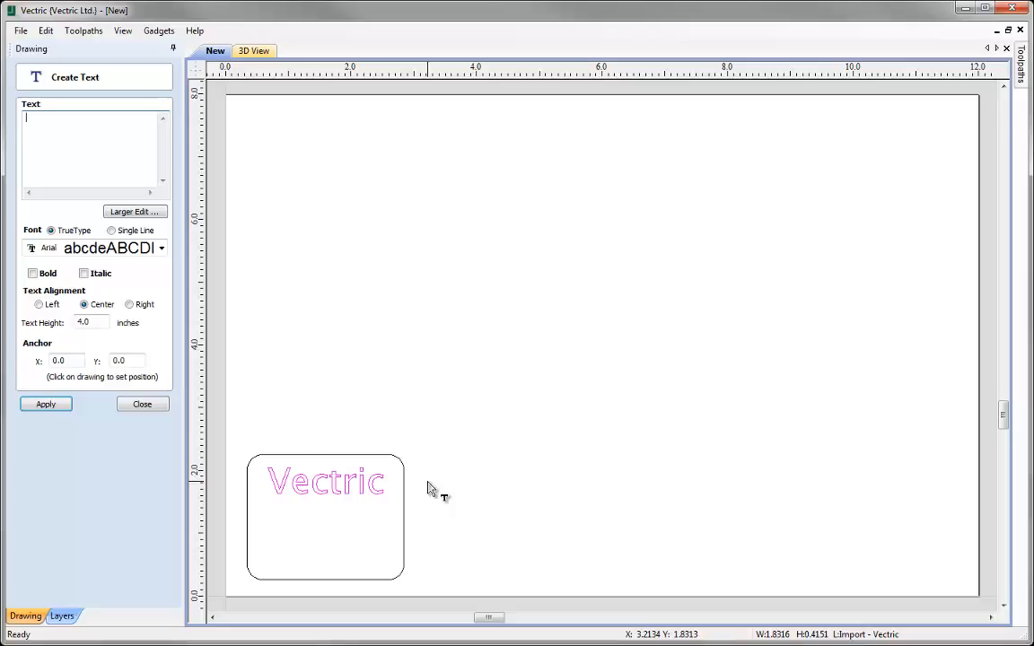
click(150, 409)
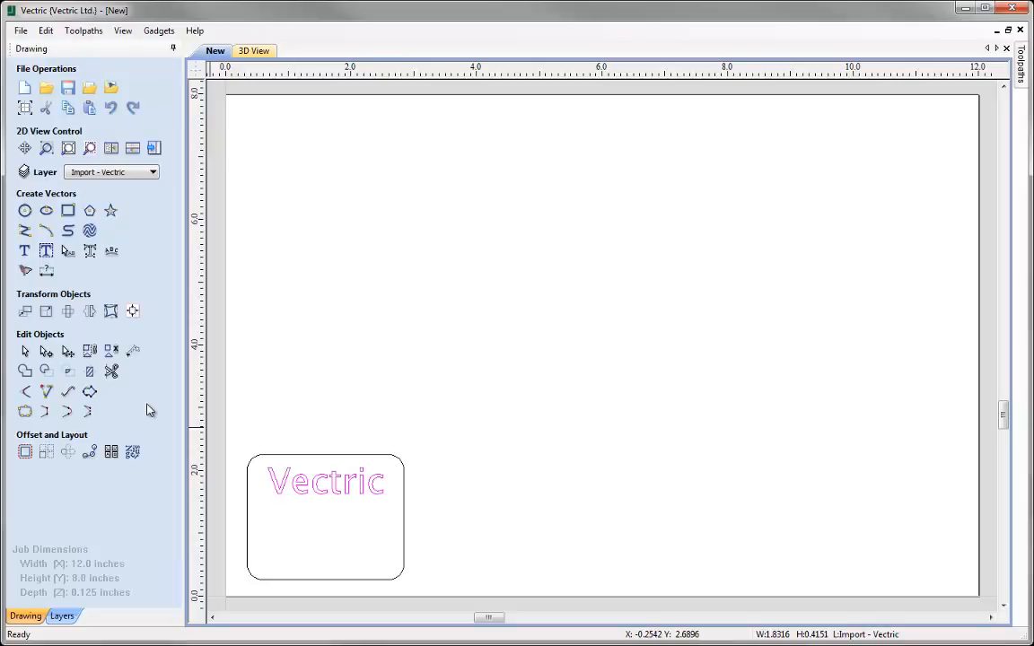
click(45, 251)
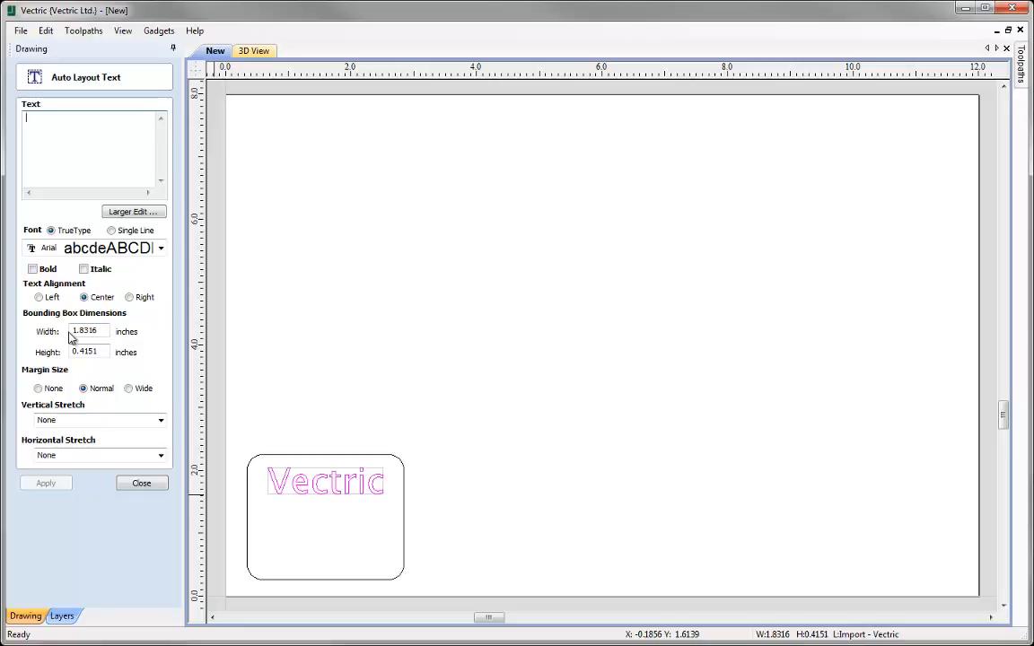
click(388, 435)
click(404, 473)
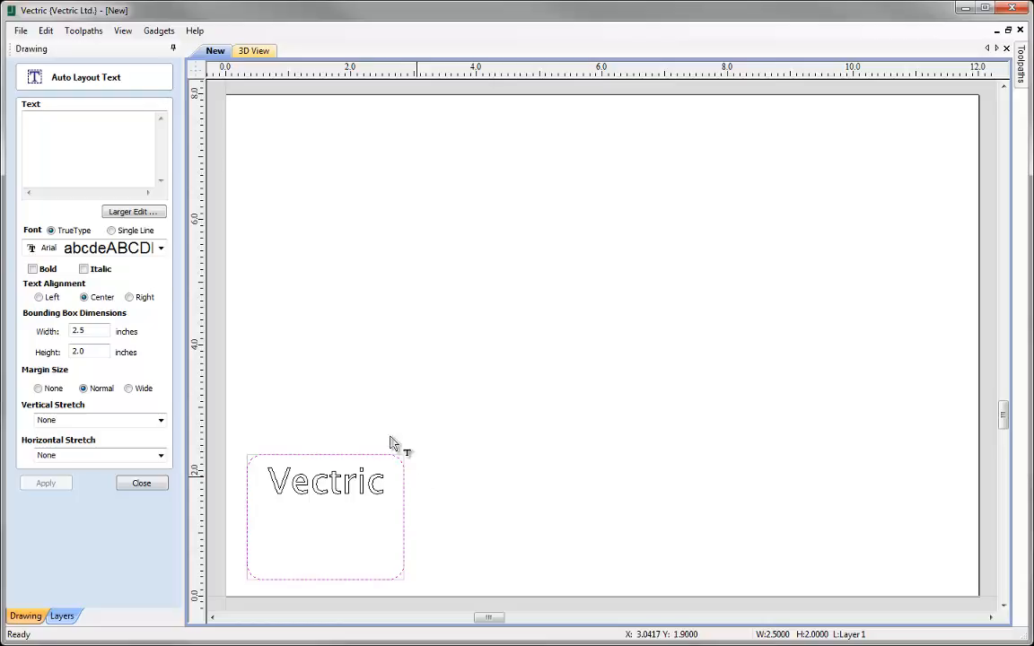
Add the placeholder text !!Name!! inside the rounded rectangle in the single-line font Helvetica 3L
click(77, 125)
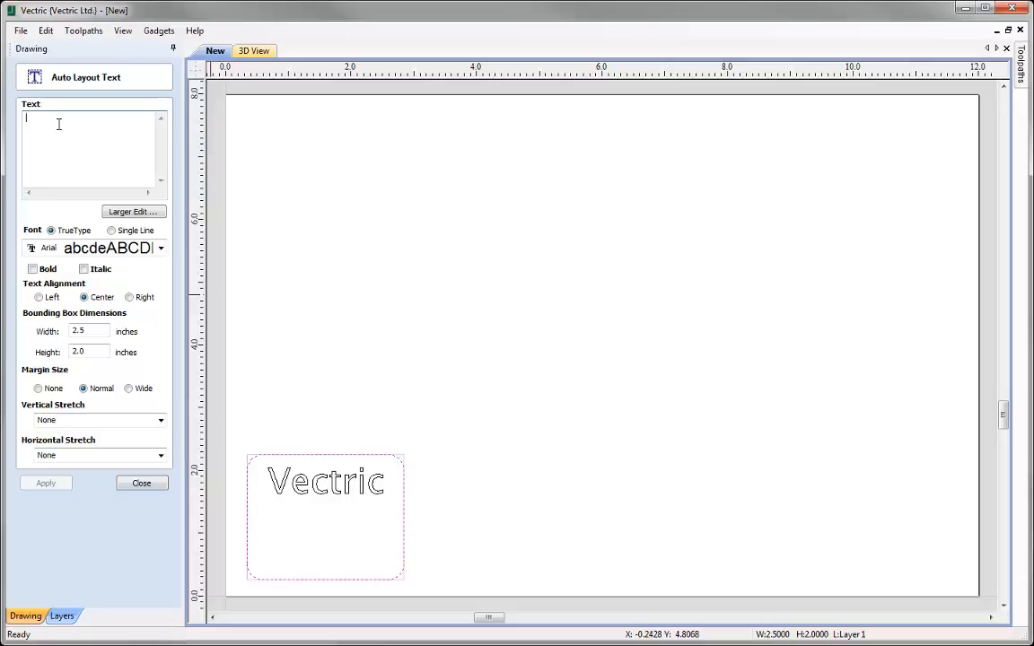
text(")
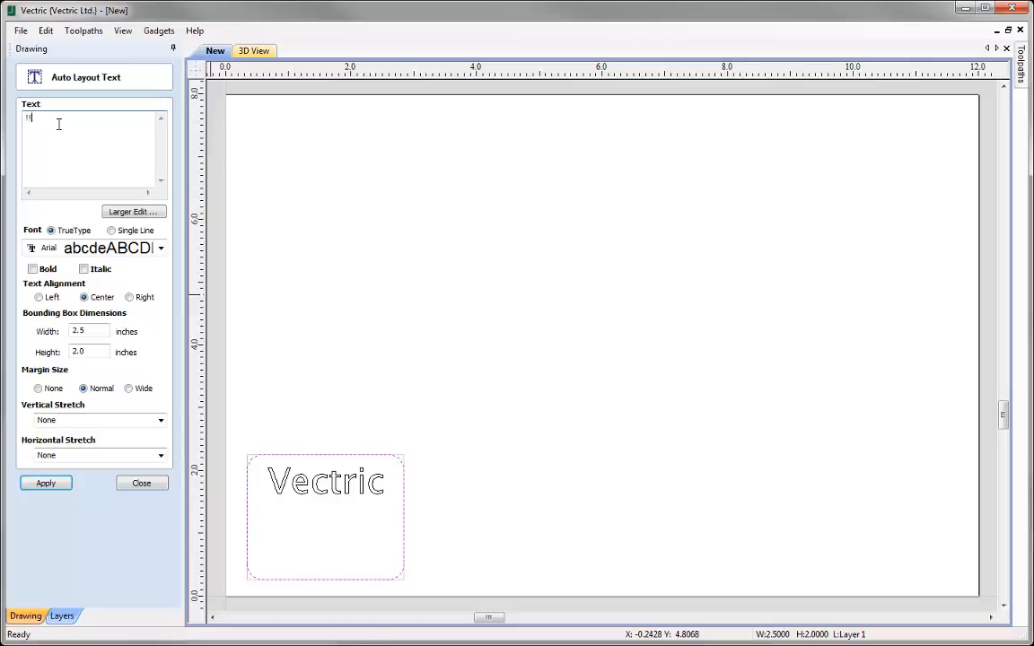
text(Name)
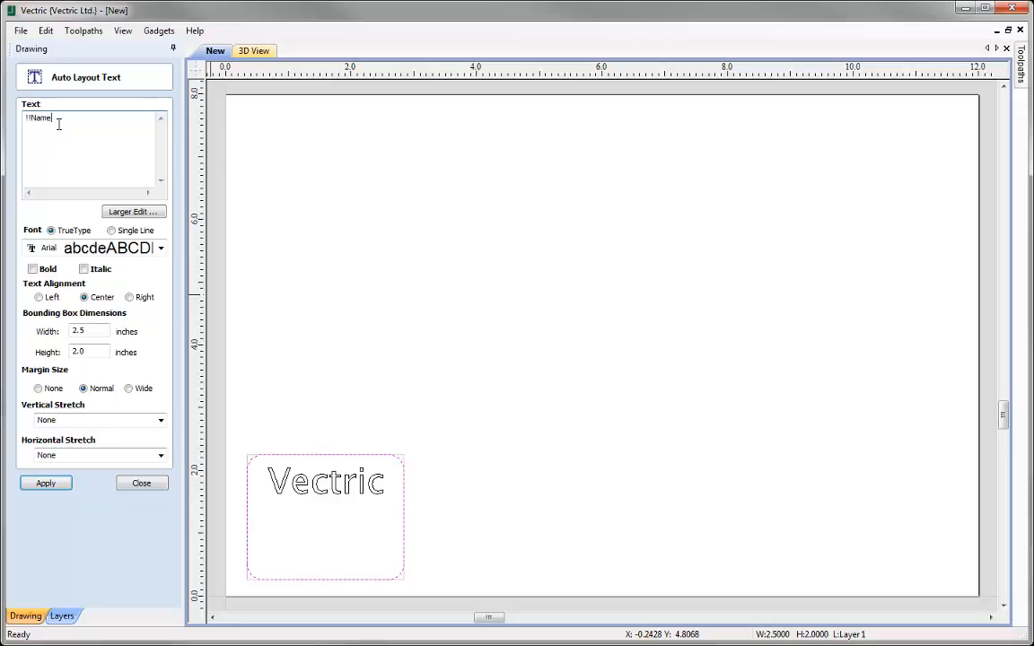
text(!!)
click(111, 231)
click(148, 246)
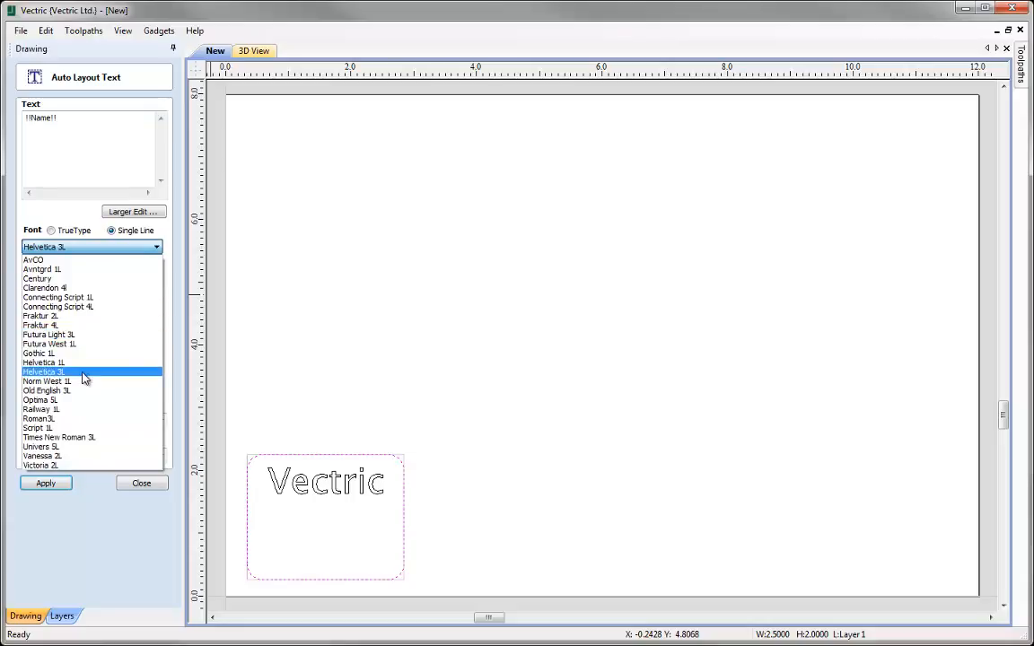
click(83, 372)
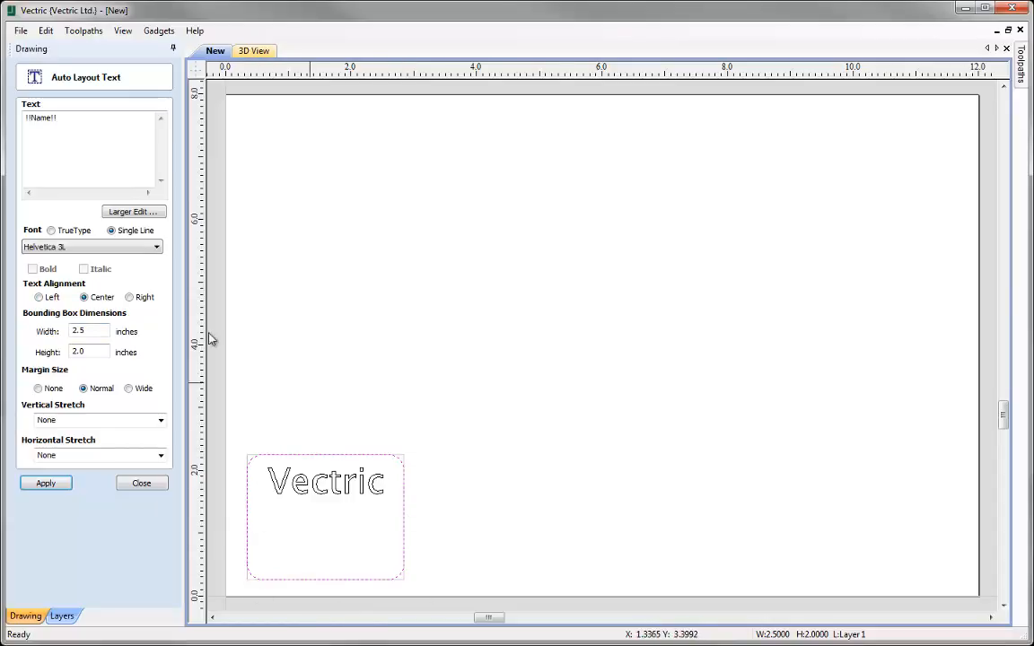
click(55, 482)
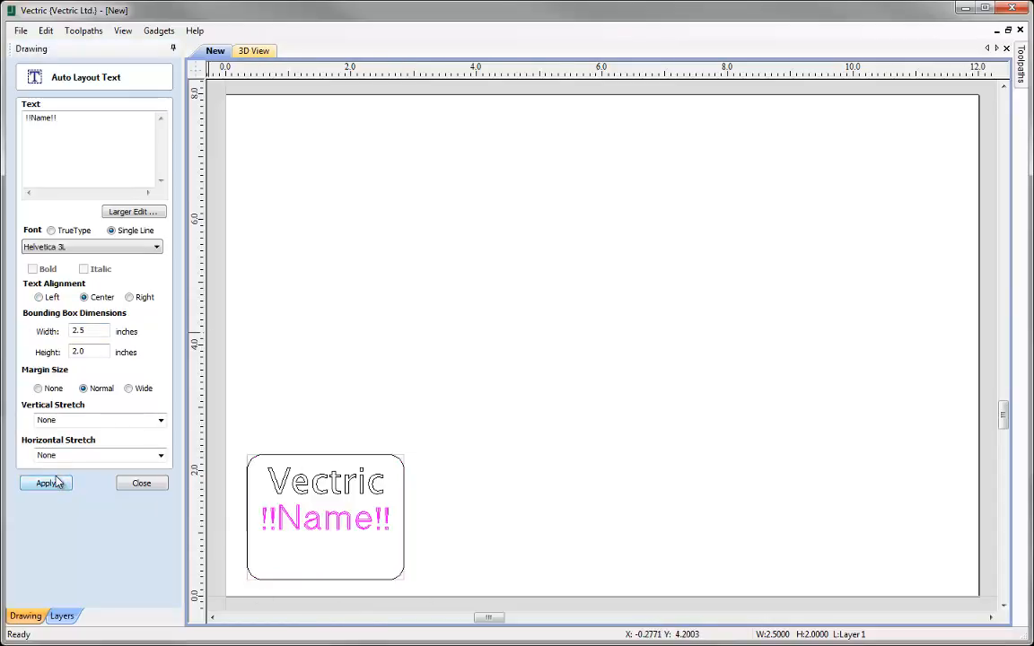
Add the placeholder text !!Department!! inside the rounded rectangle as Auto Layout Text in the single-line font Helvetica 1L
click(144, 485)
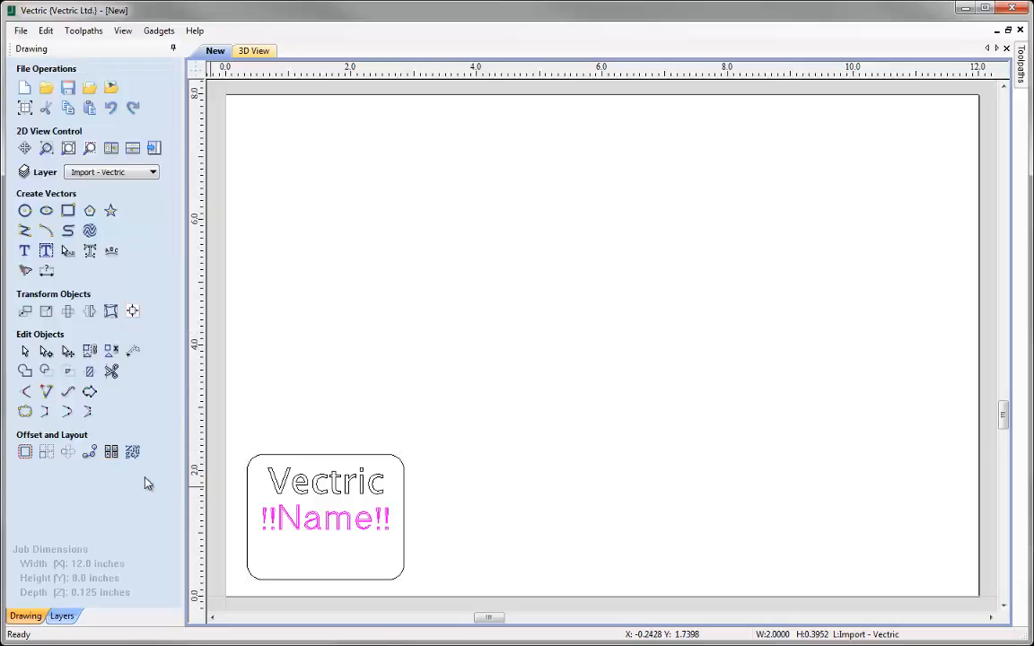
click(305, 431)
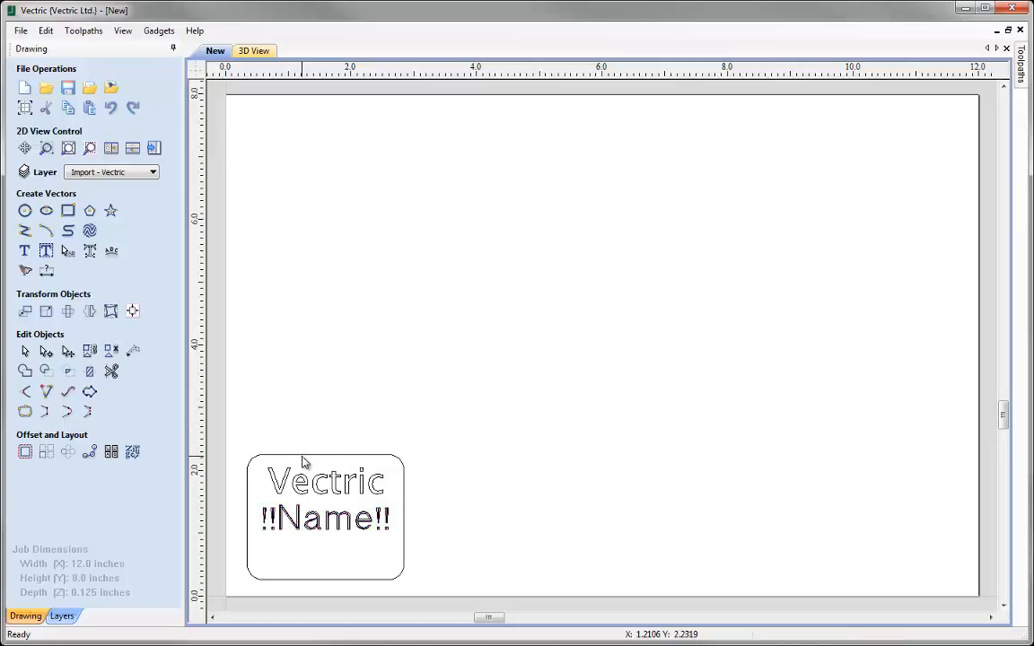
click(302, 456)
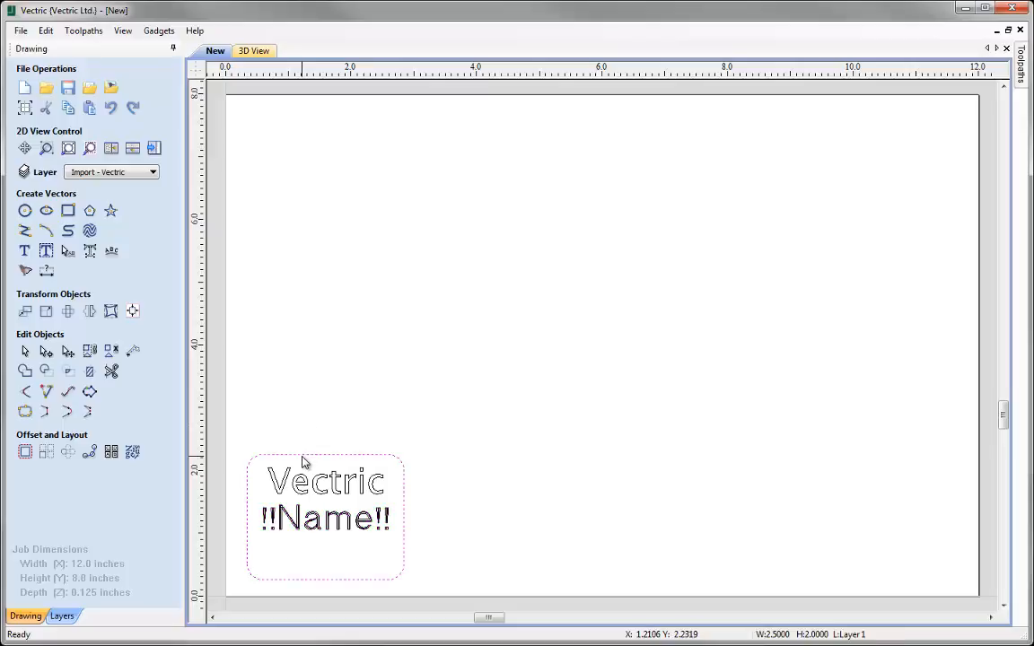
click(45, 253)
click(64, 142)
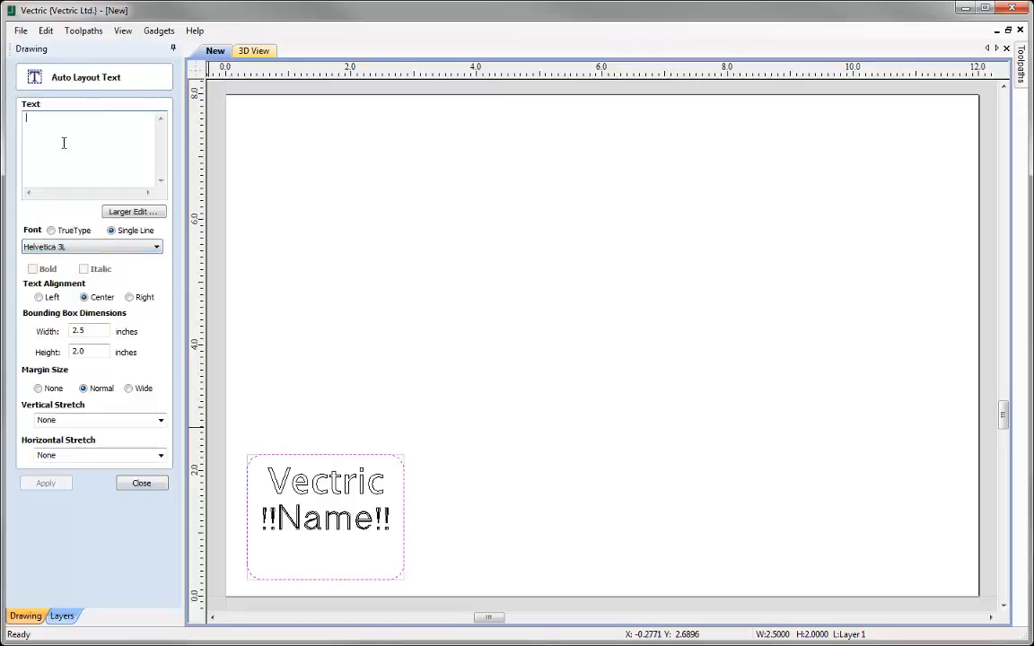
text(!!)
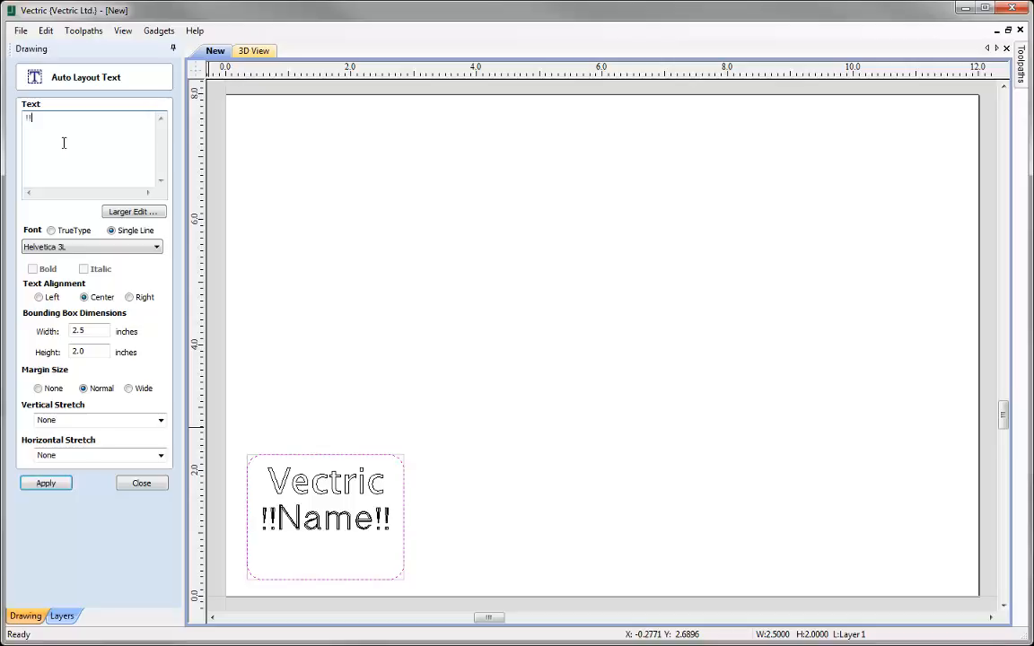
text(Department!!)
click(123, 248)
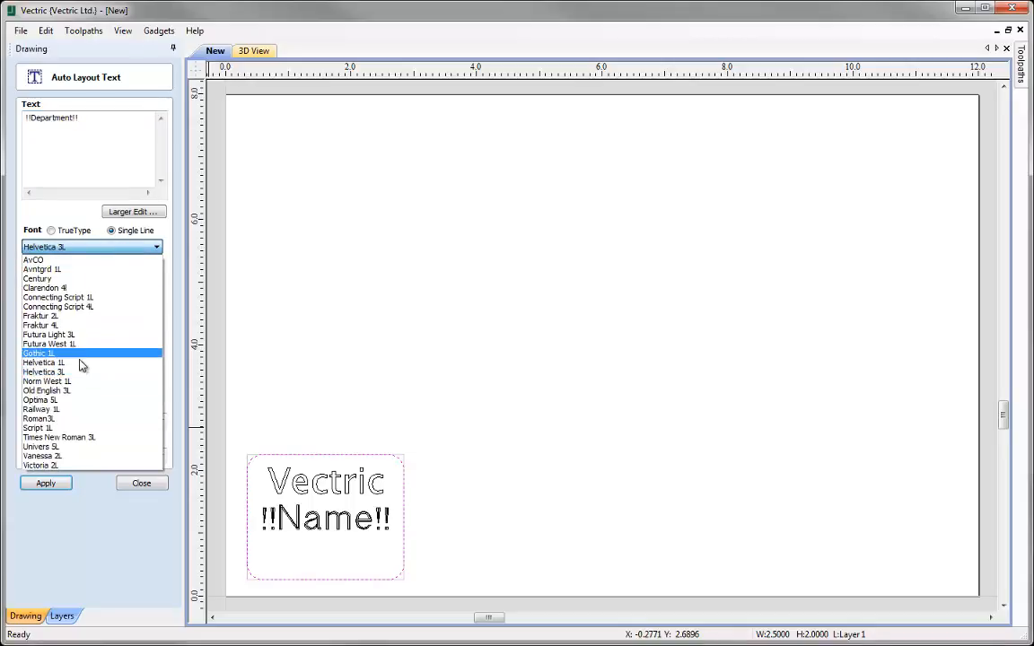
click(79, 362)
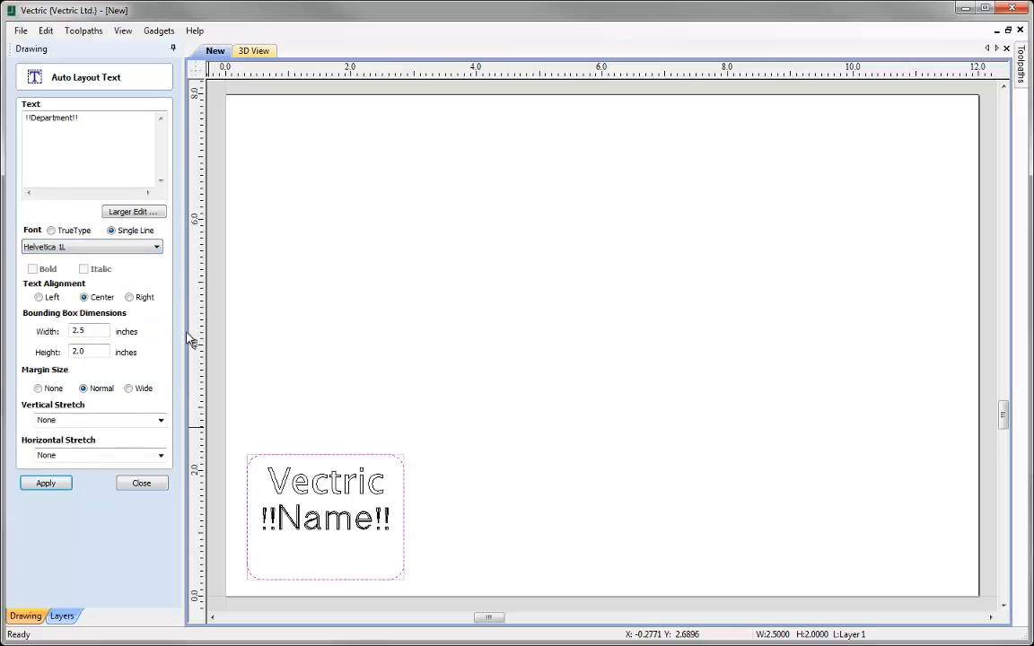
click(54, 483)
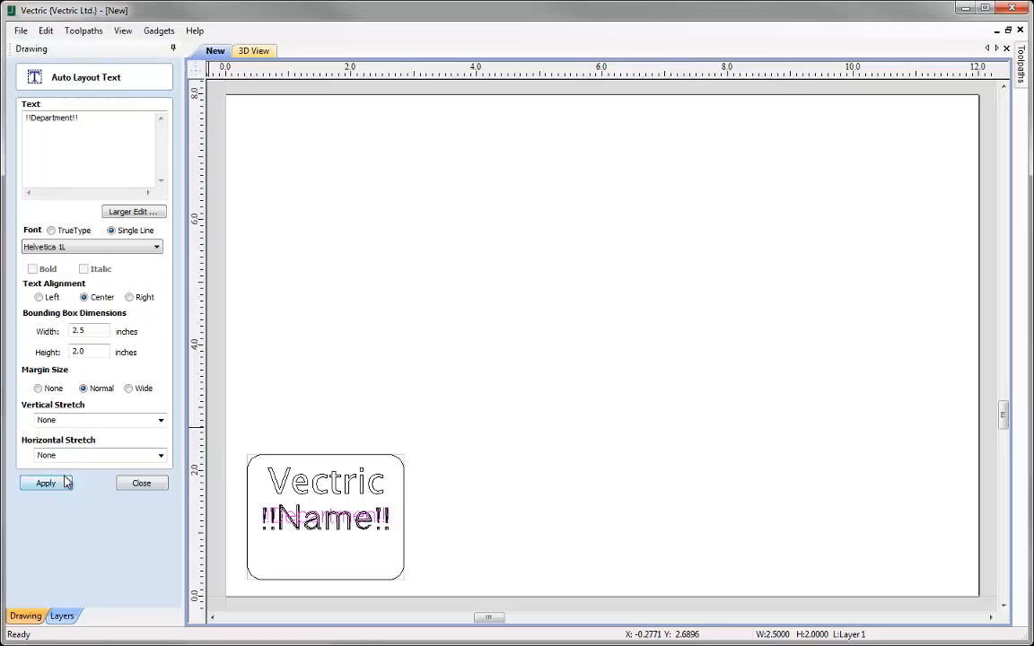
click(132, 484)
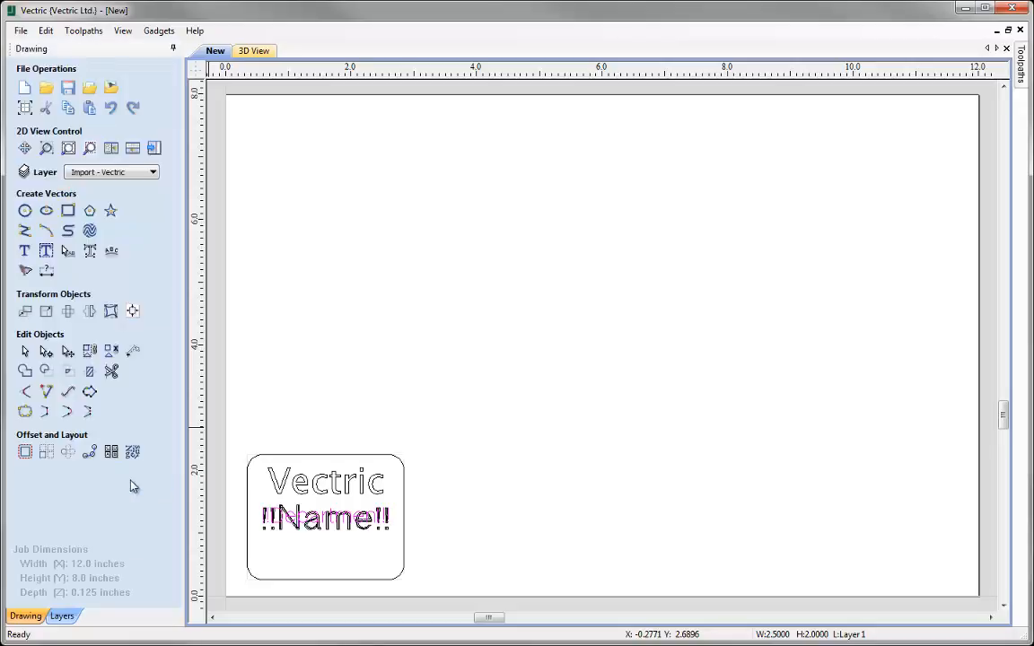
Nudge only the !!Department!! text straight down until it sits just above the rounded rectangle's lower edge
scroll(364, 529, up, 3)
scroll(364, 529, up, 2)
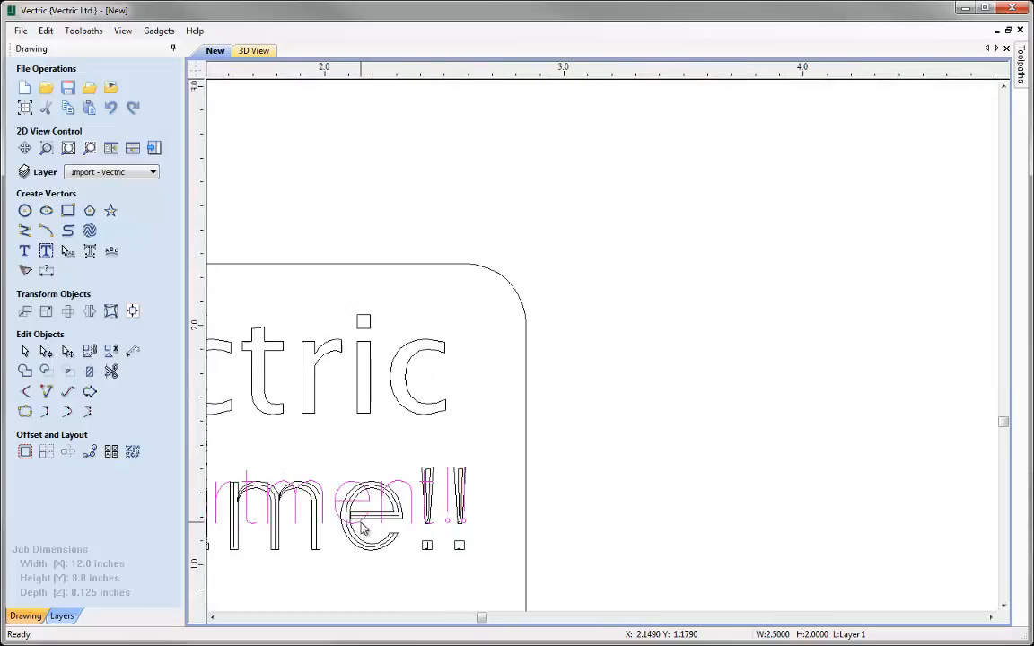
click(339, 516)
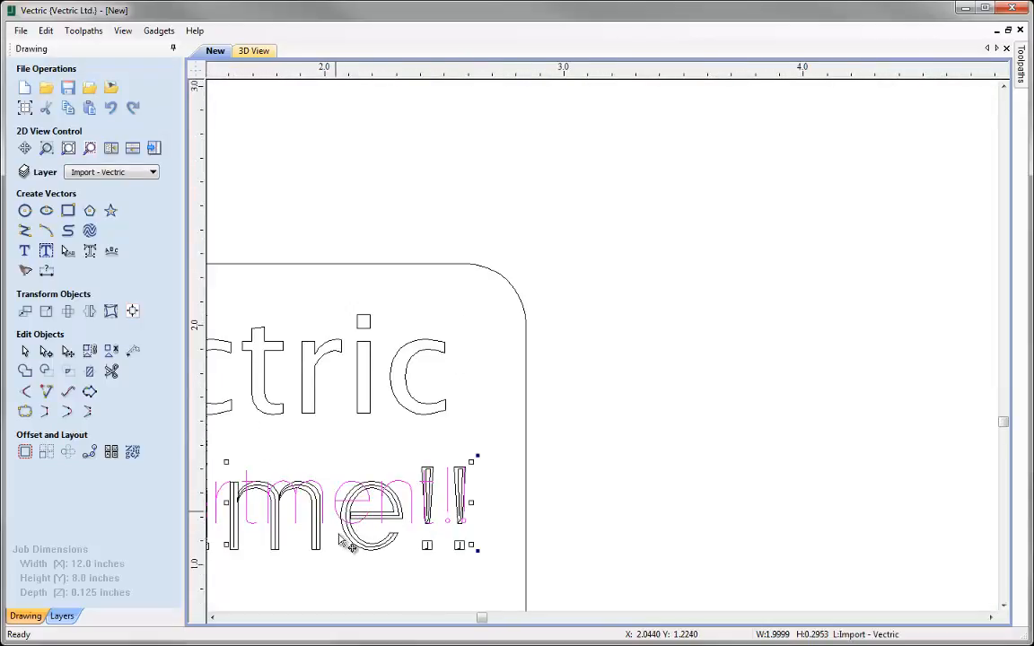
scroll(346, 530, down, 5)
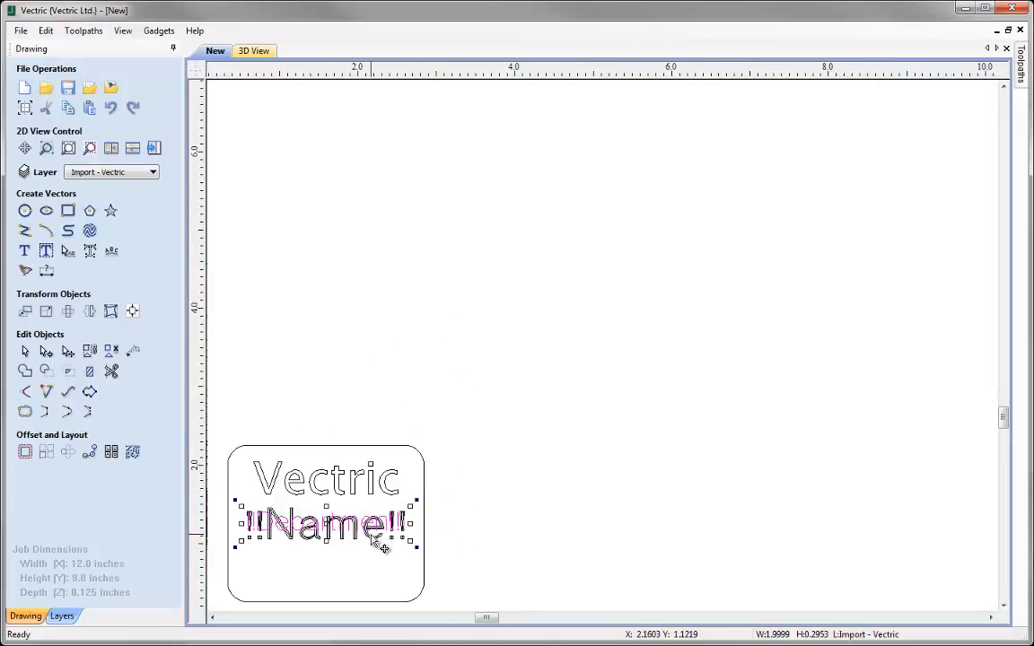
key(Down)
key(Down)
key(Down)
key(Down)
key(Down)
key(Down)
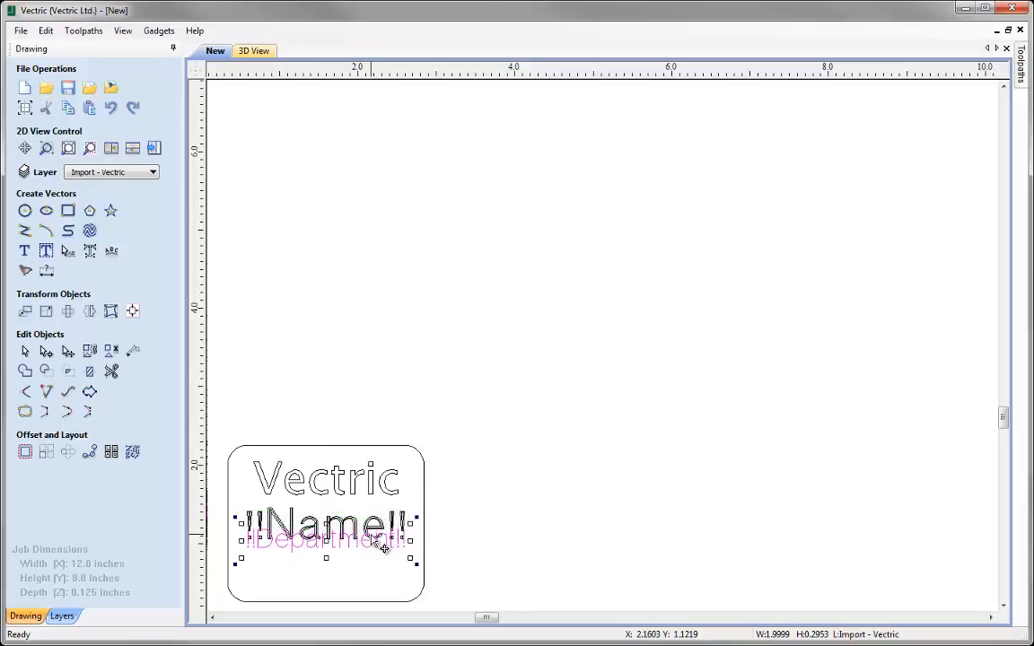
key(Down)
key(Down)
key(Down)
key(Down)
key(Down)
key(Down)
key(Down)
key(Down)
key(Down)
key(Down)
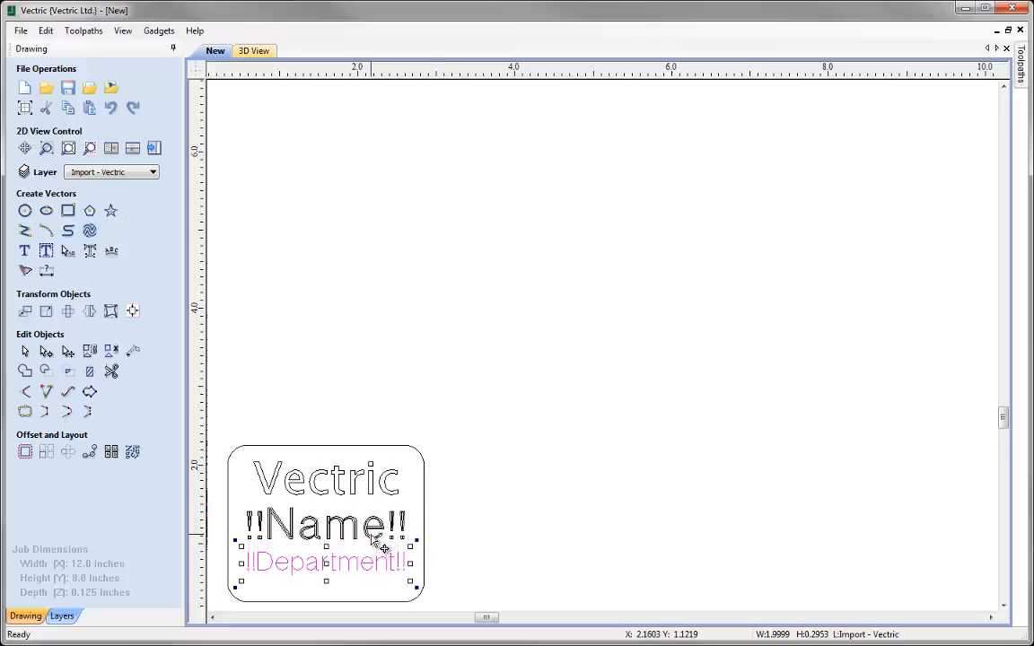
key(Down)
key(Down)
key(Down)
key(Down)
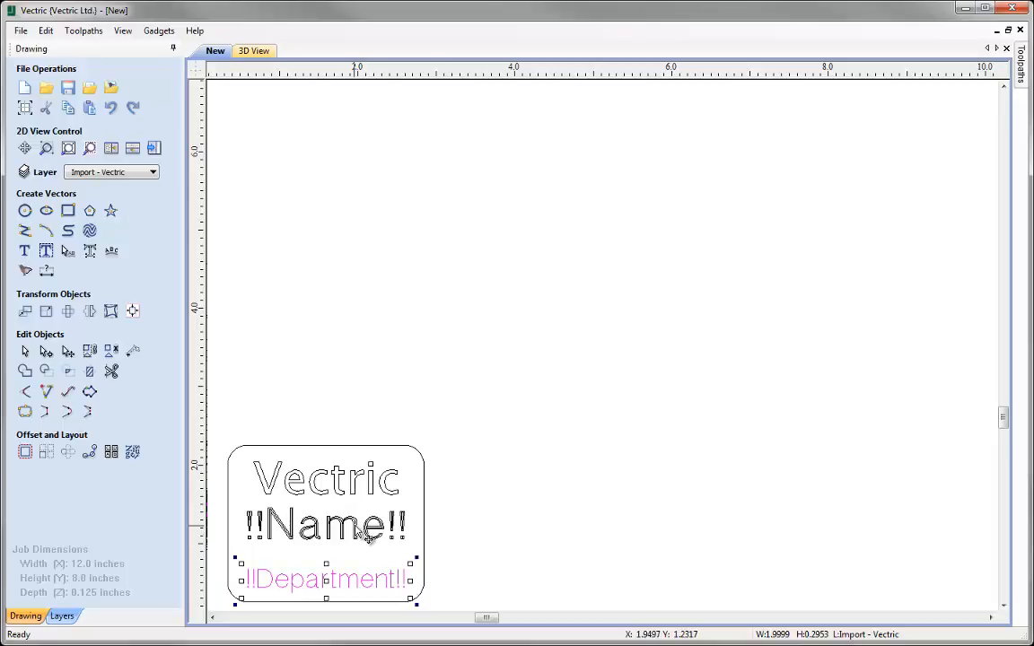
Nudge the !!Name!! text slightly down so it is evenly spaced between the Vectric logo and the !!Department!! text
click(361, 532)
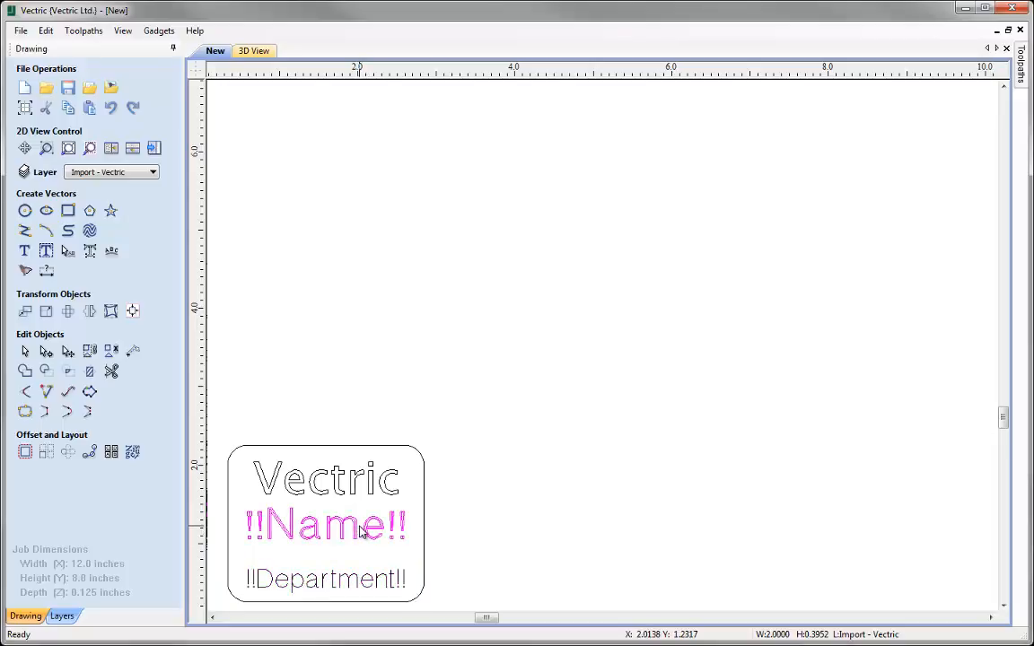
key(Down)
key(Down)
key(Down)
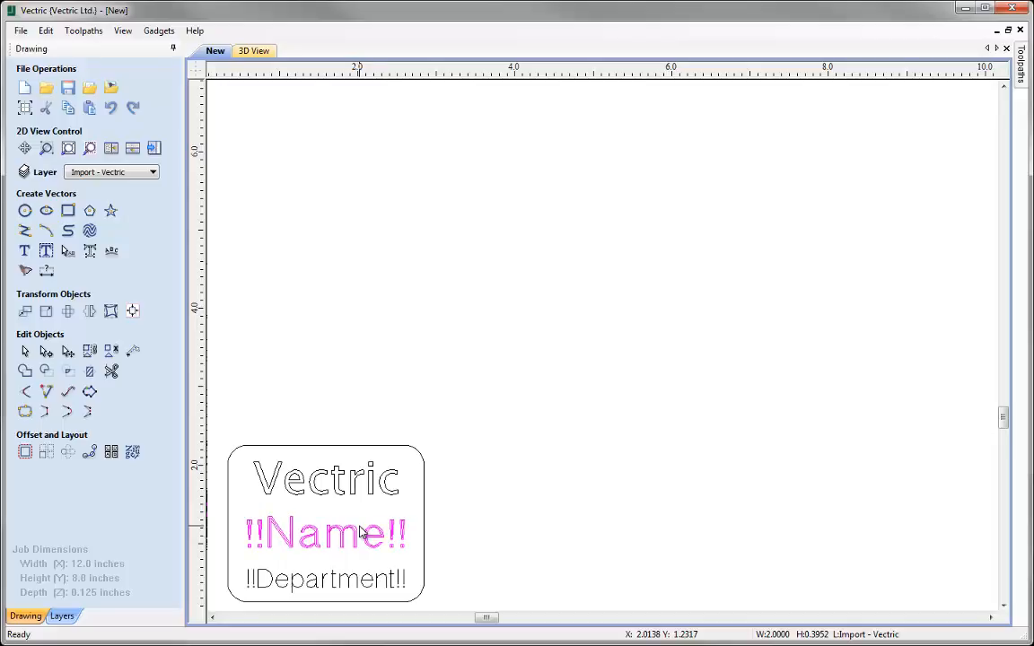
key(Up)
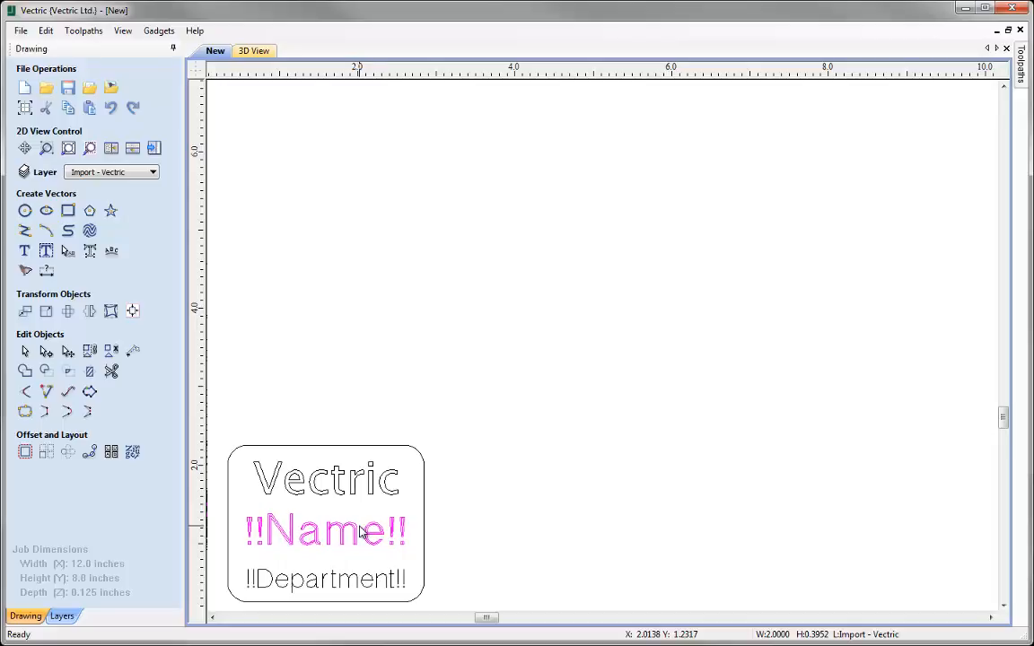
click(456, 390)
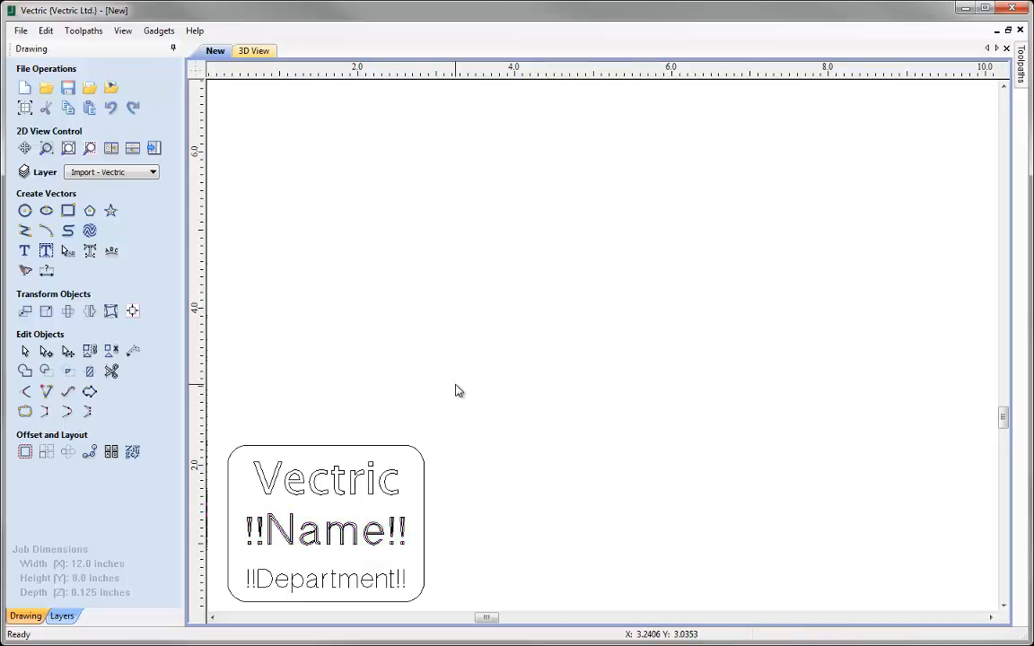
Start a 2D Profile toolpath on the rounded rectangle with a start depth of 0.0 and a cut depth of 0.125 inches
scroll(456, 385, down, 1)
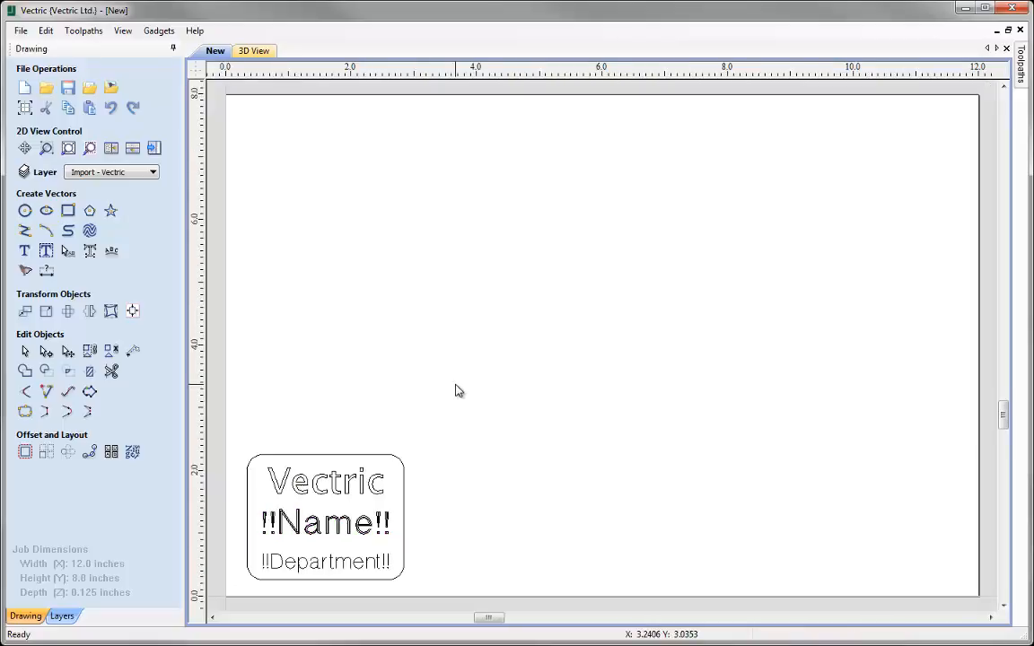
scroll(448, 383, down, 1)
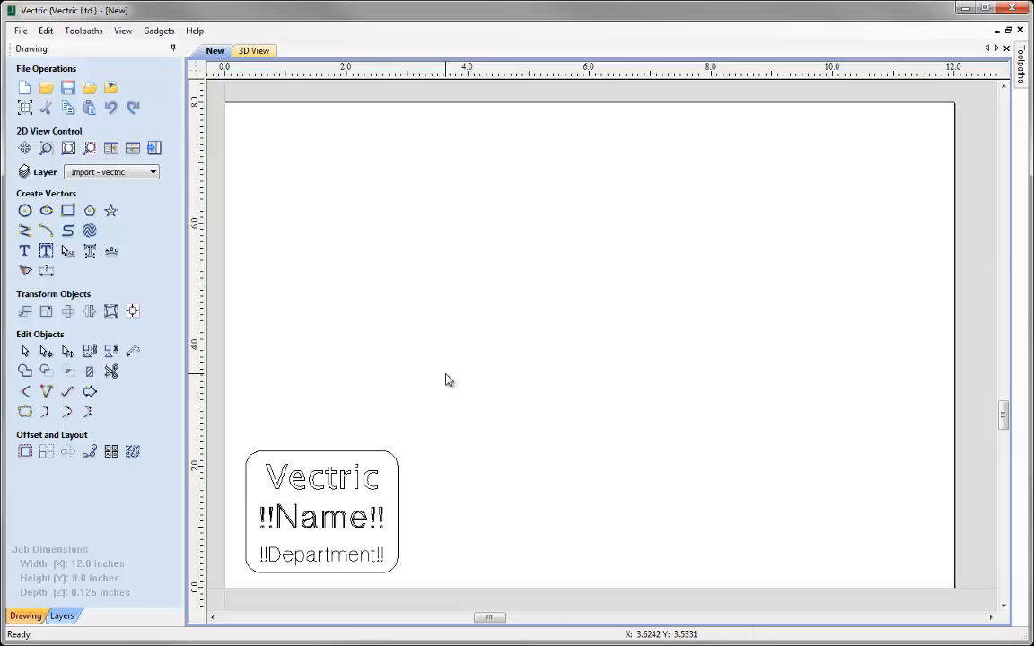
click(154, 149)
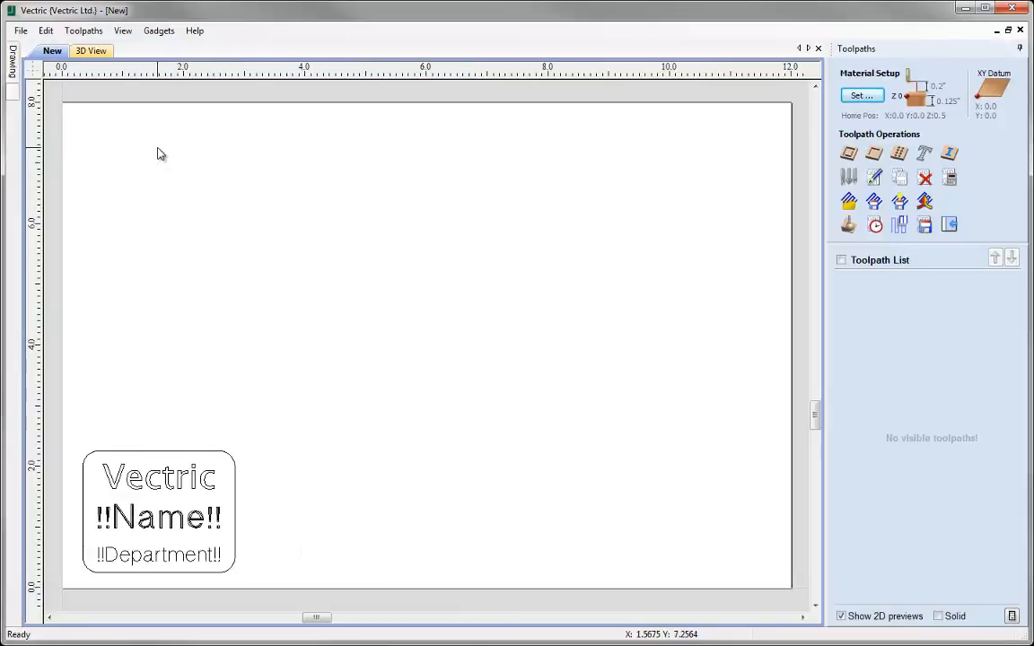
click(198, 458)
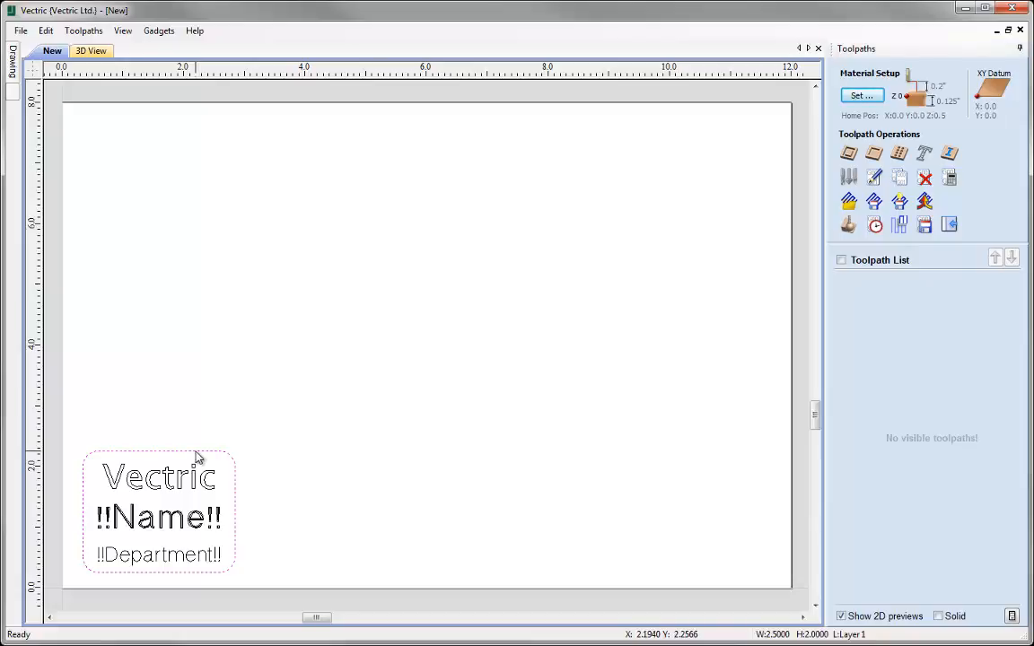
click(849, 154)
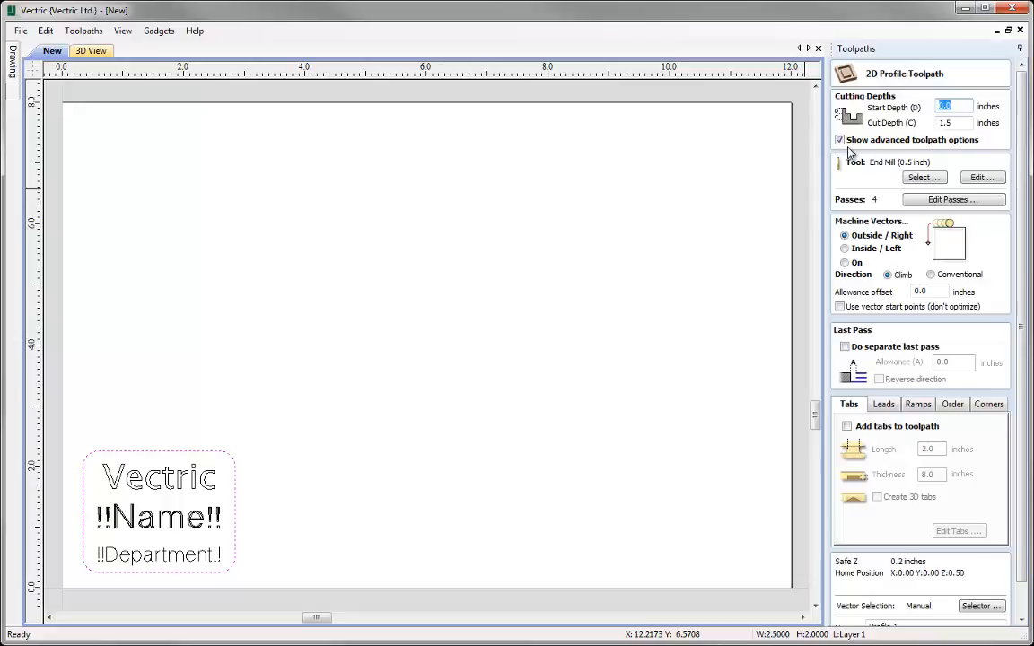
click(966, 106)
double_click(959, 122)
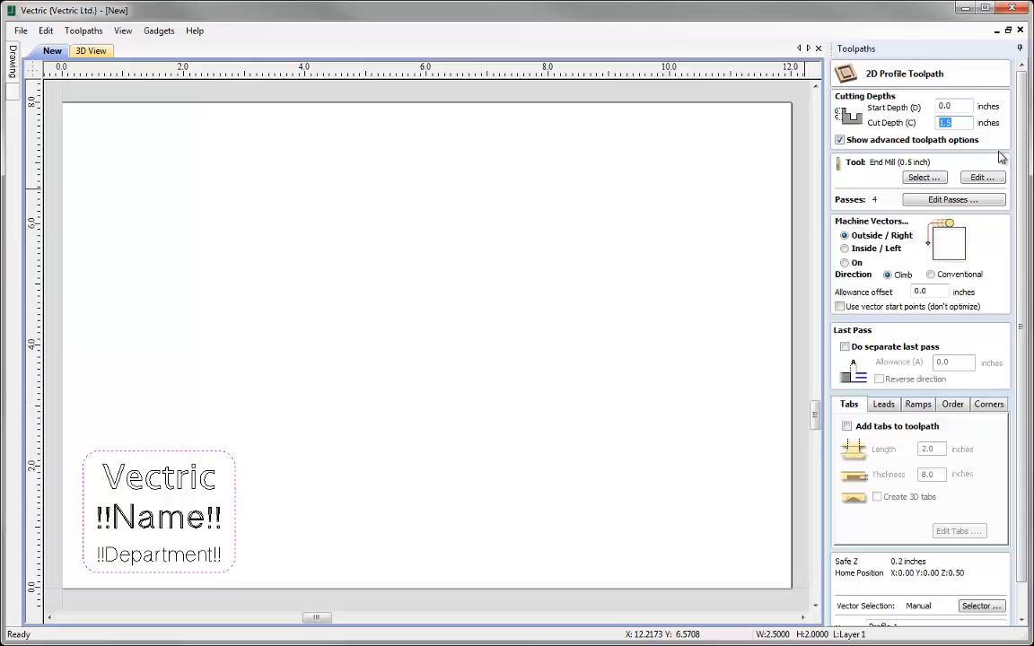
text(2)
text(=)
Choose the Engrave (20' 0.02" Tip Dia) tool from the tool database for the profile toolpath
click(924, 179)
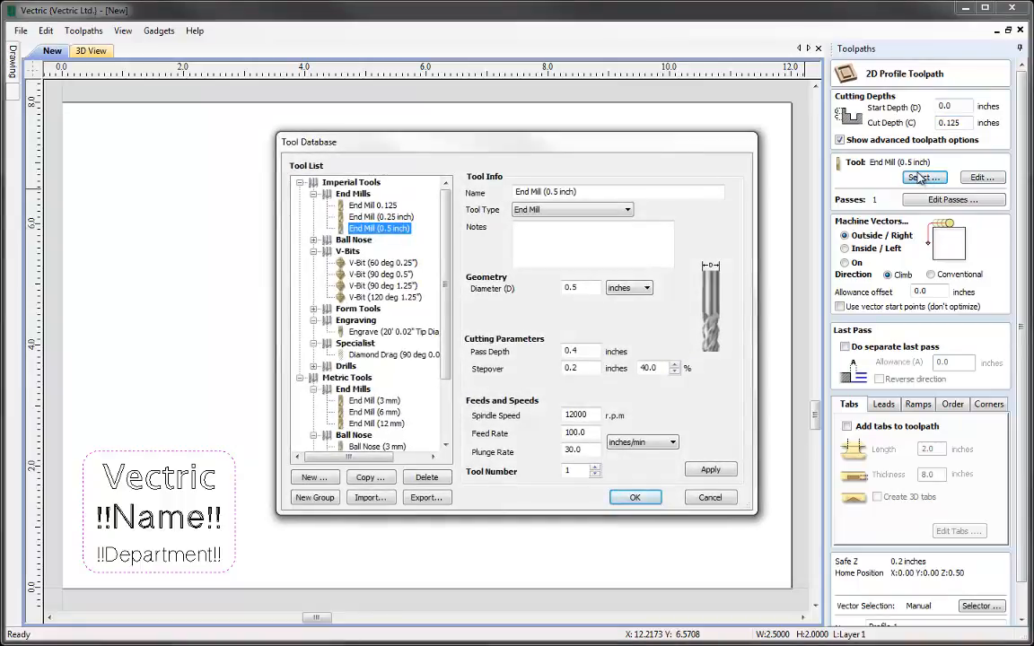
click(359, 333)
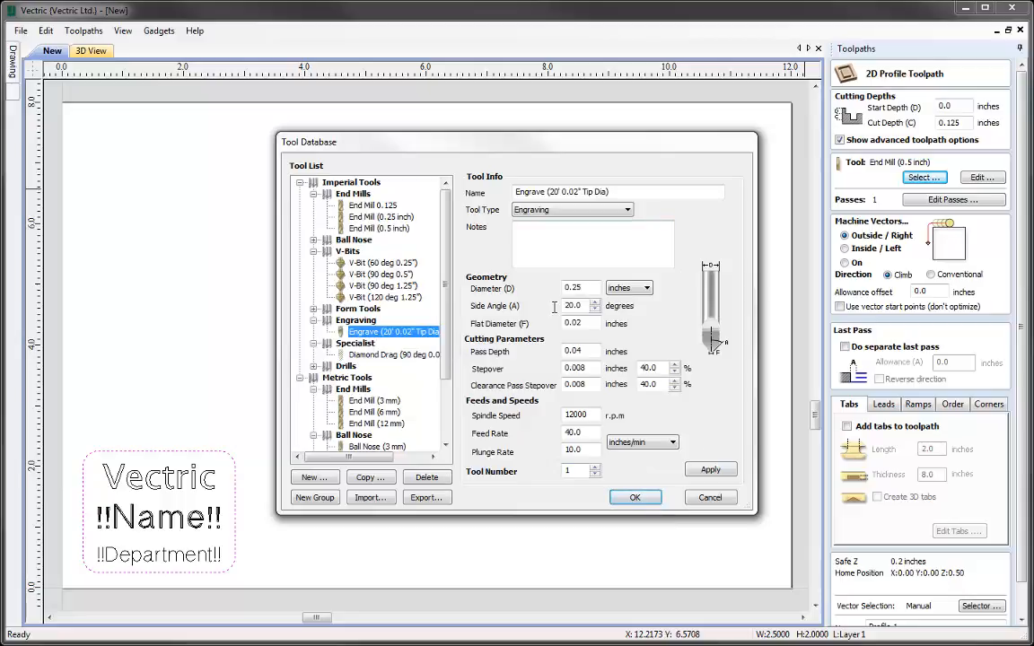
click(639, 499)
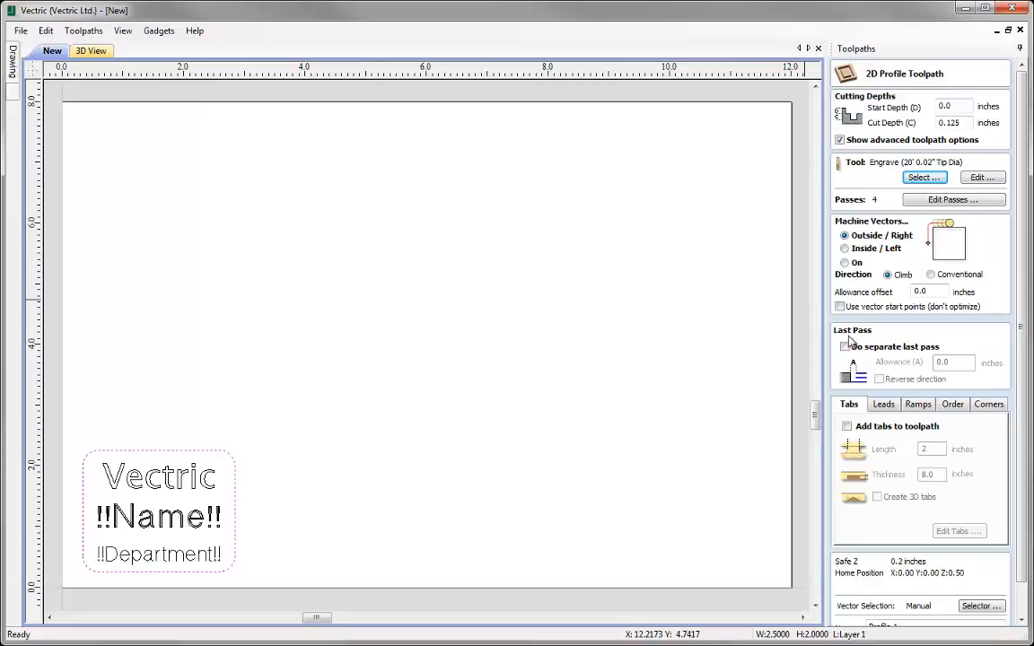
Enable tabs on the profile toolpath, set their length to 0.1 inches and enter a new tab thickness
click(847, 428)
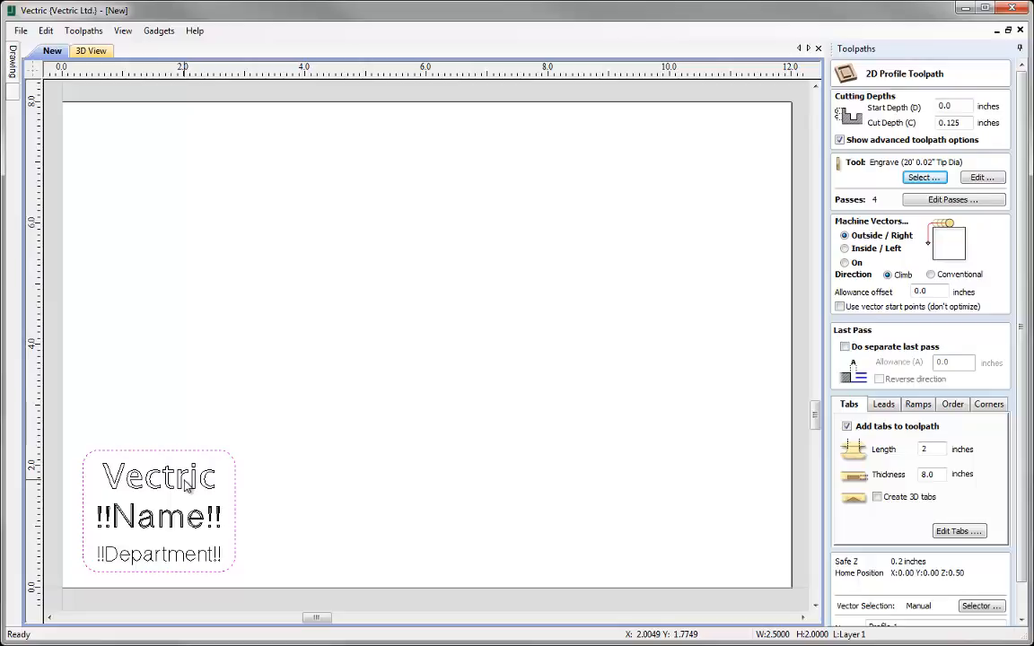
double_click(924, 449)
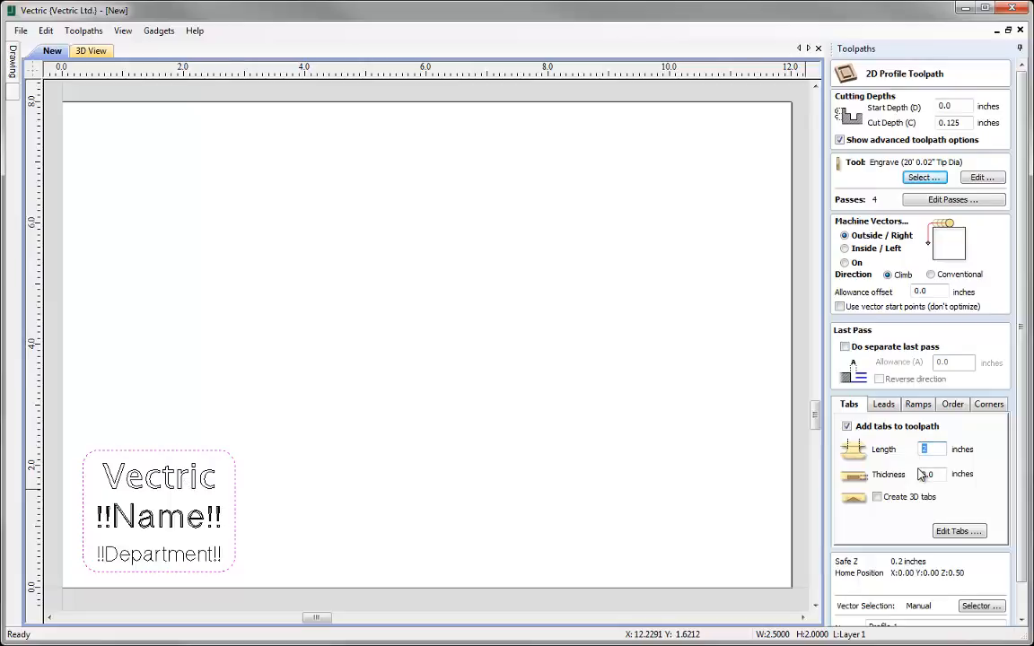
text(0.1)
key(Tab)
text(2)
text(3)
key(Tab)
Place a tab by hand midway along each vertical side of the rounded rectangle, and delete the tab on its right side
click(969, 533)
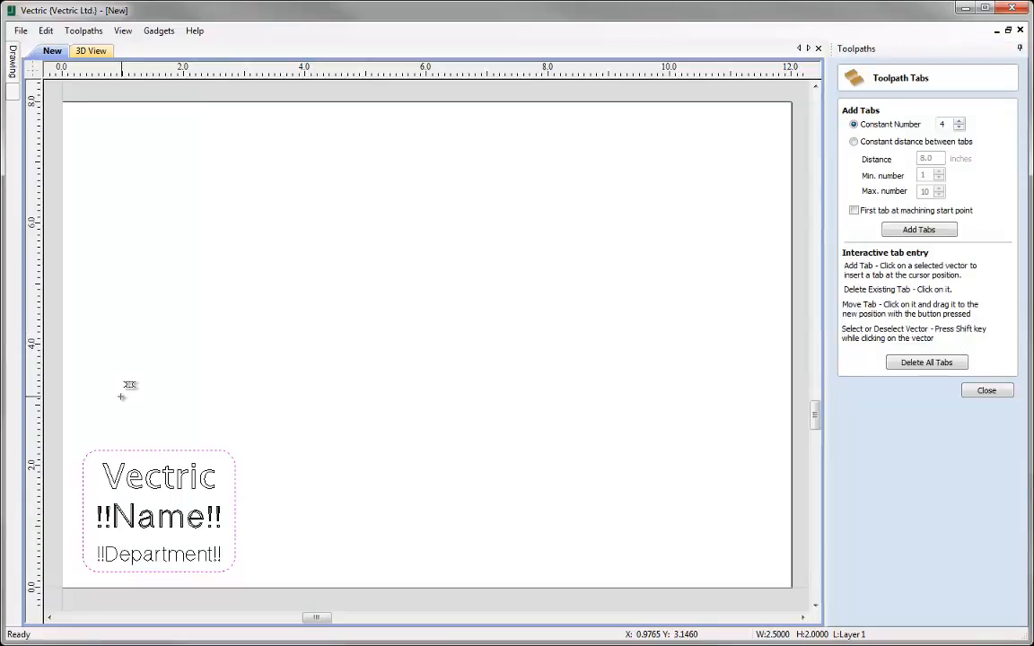
click(236, 511)
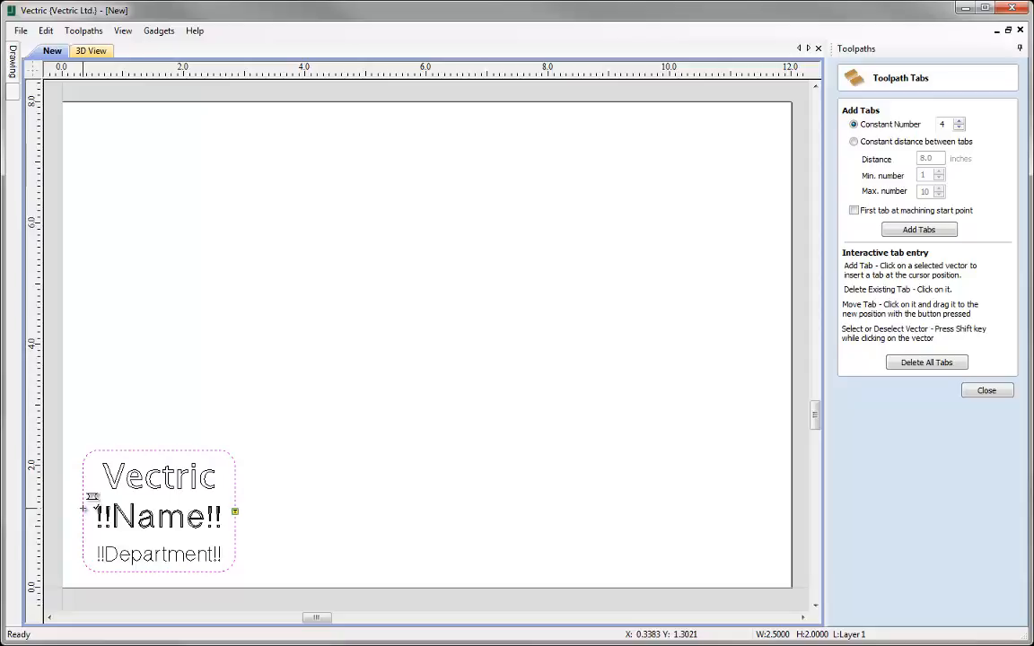
click(84, 508)
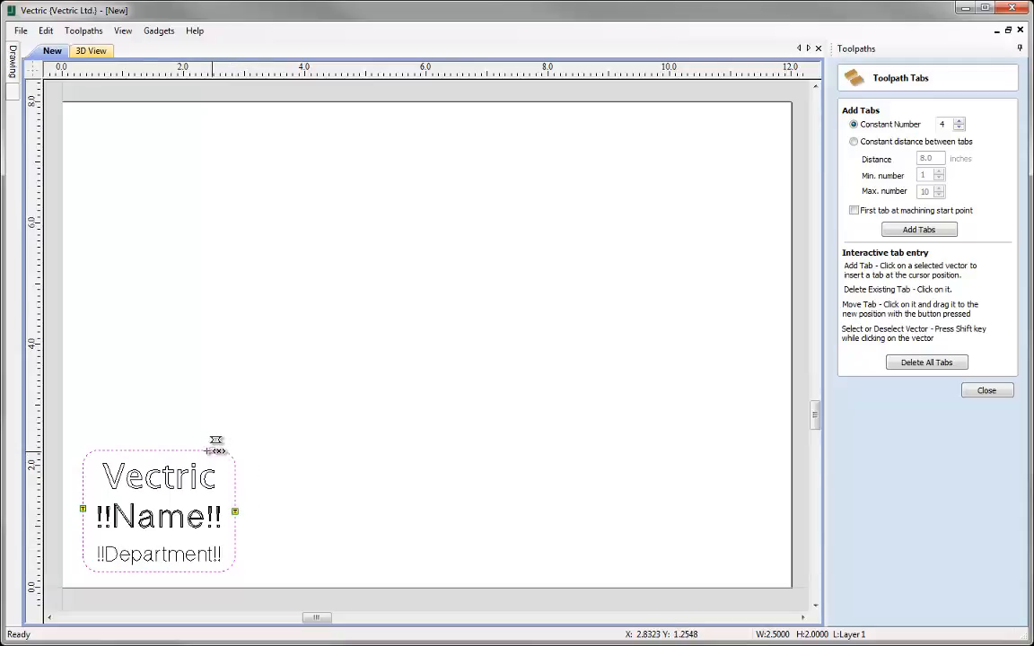
mouse_move(235, 511)
mouse_down()
mouse_move(181, 451)
mouse_move(206, 446)
mouse_move(244, 498)
mouse_move(241, 511)
mouse_up()
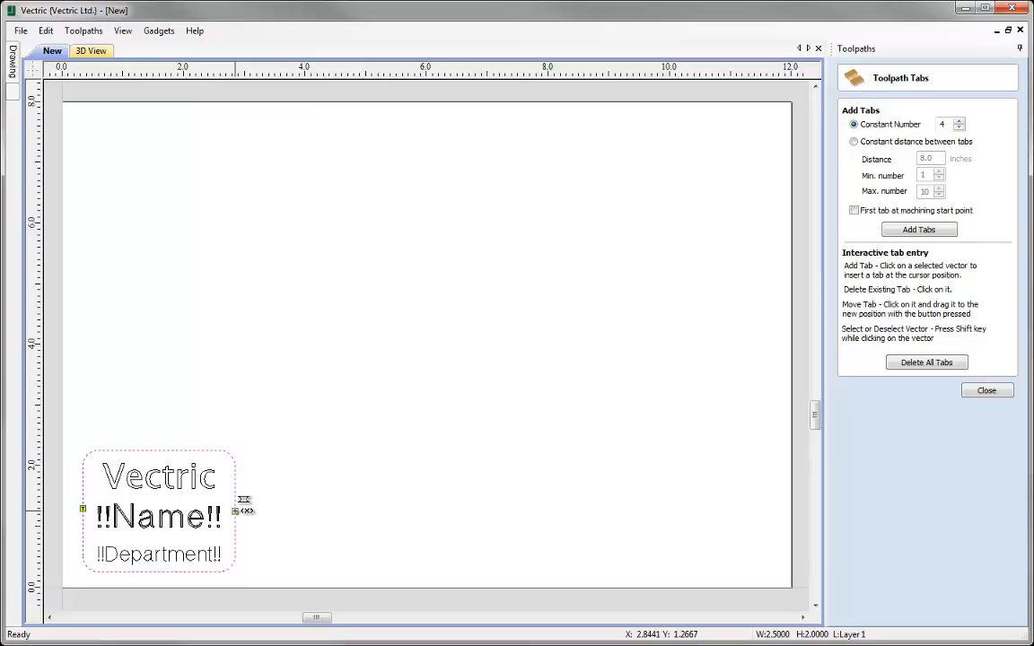
click(236, 511)
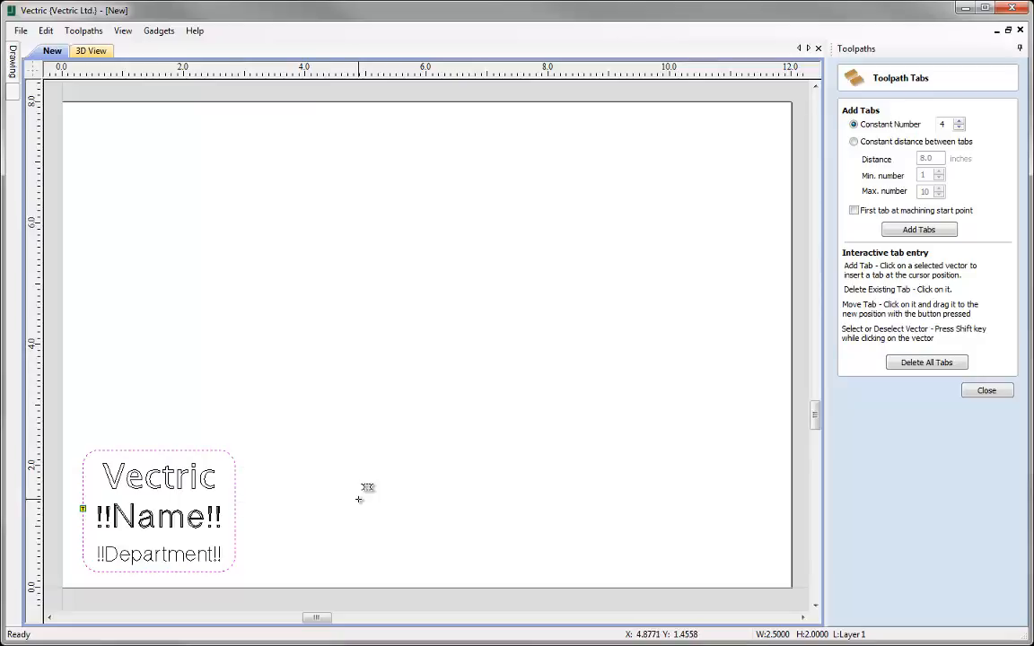
Place a tab midway along the rounded rectangle's right side and calculate the profile toolpath under the name Cut out
click(236, 511)
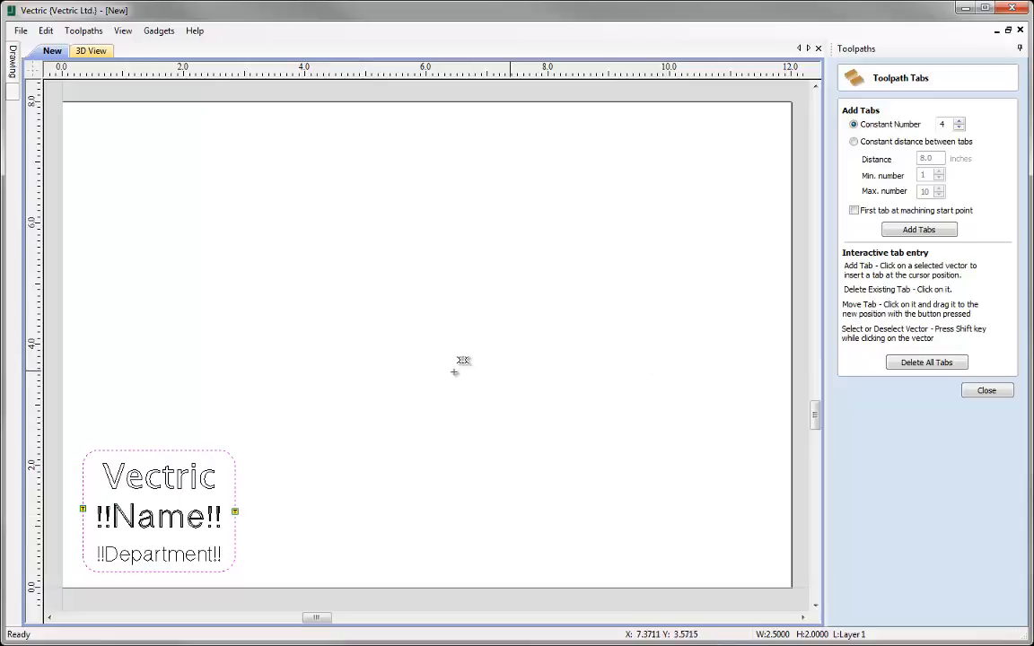
click(987, 392)
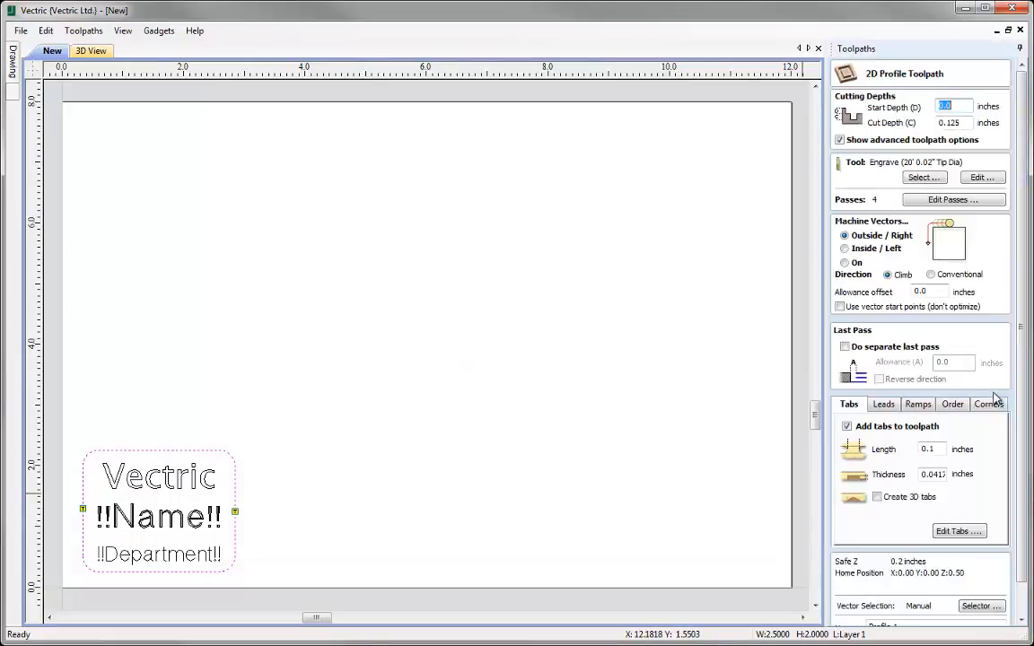
scroll(921, 341, down, 1)
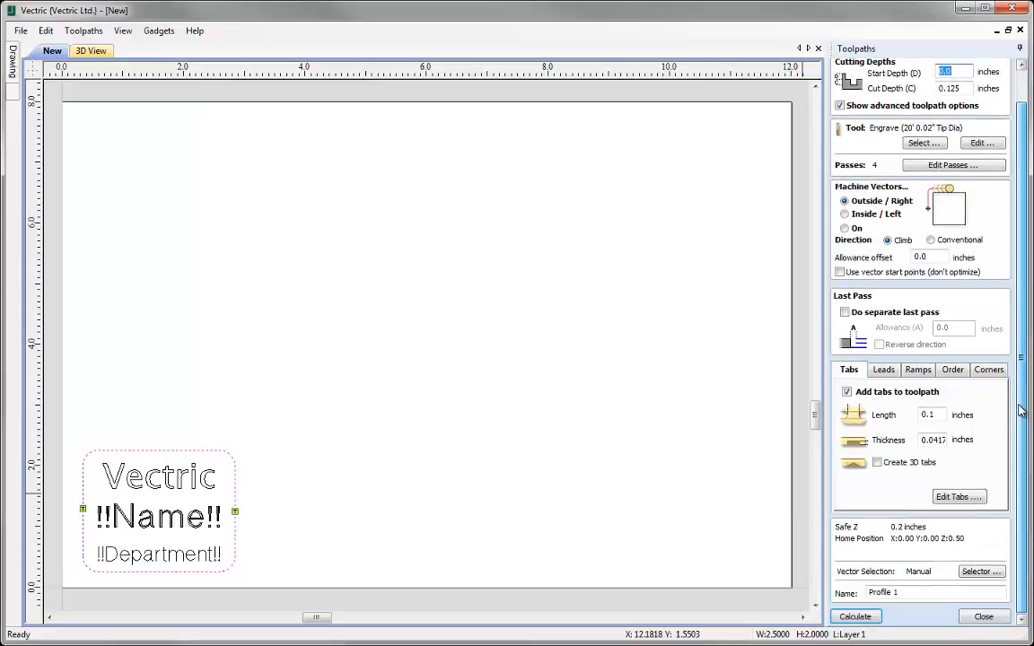
drag(909, 590, 834, 591)
text(Cut out)
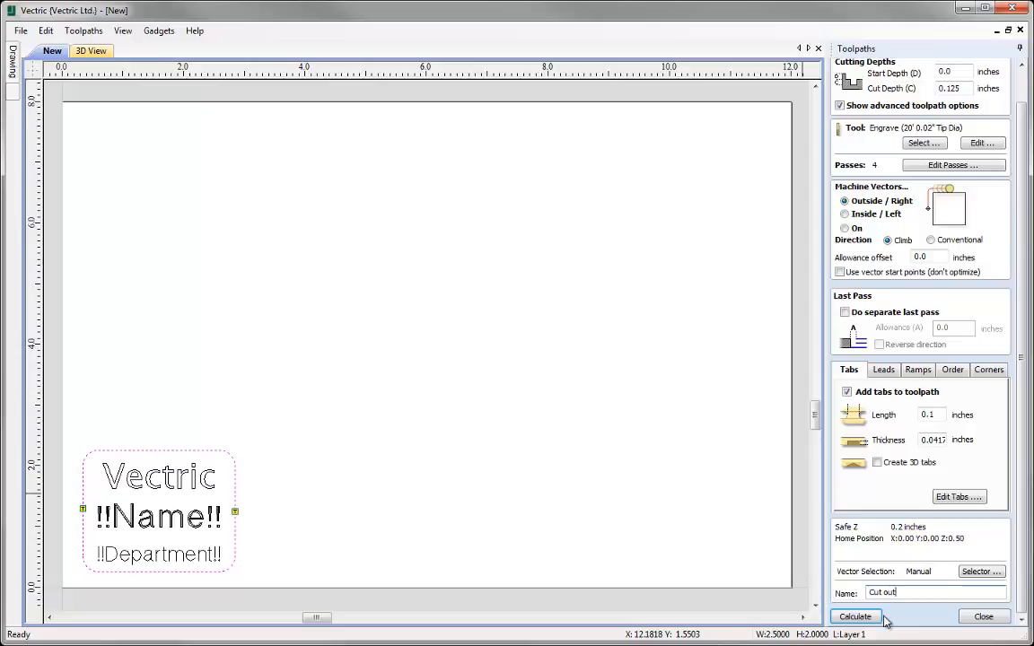
click(855, 616)
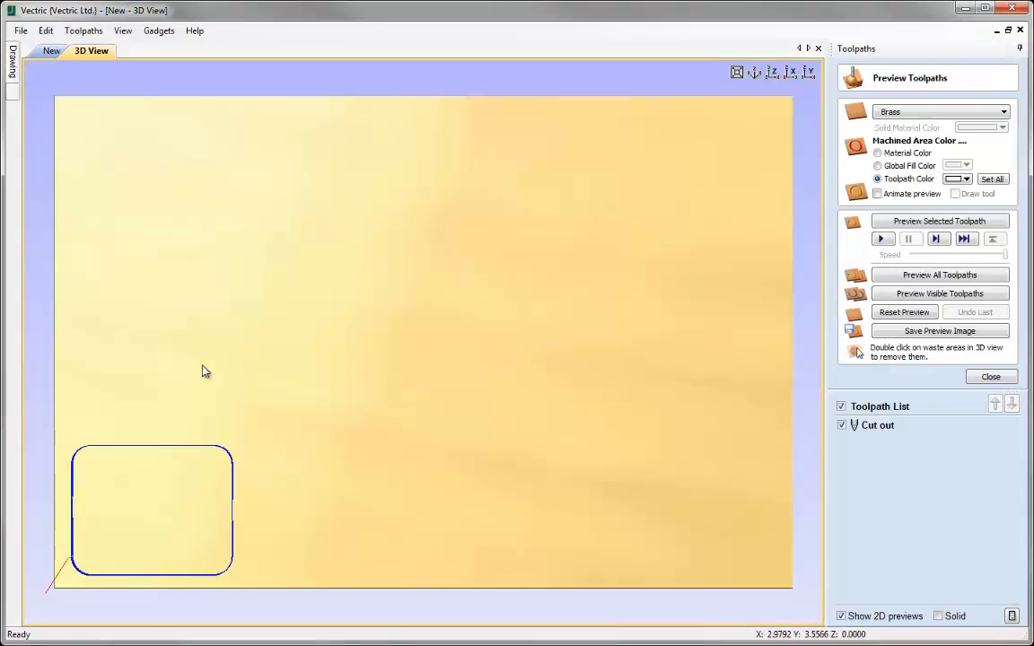
Check the Cut out toolpath in the 2D and 3D views and close the toolpath preview
click(45, 50)
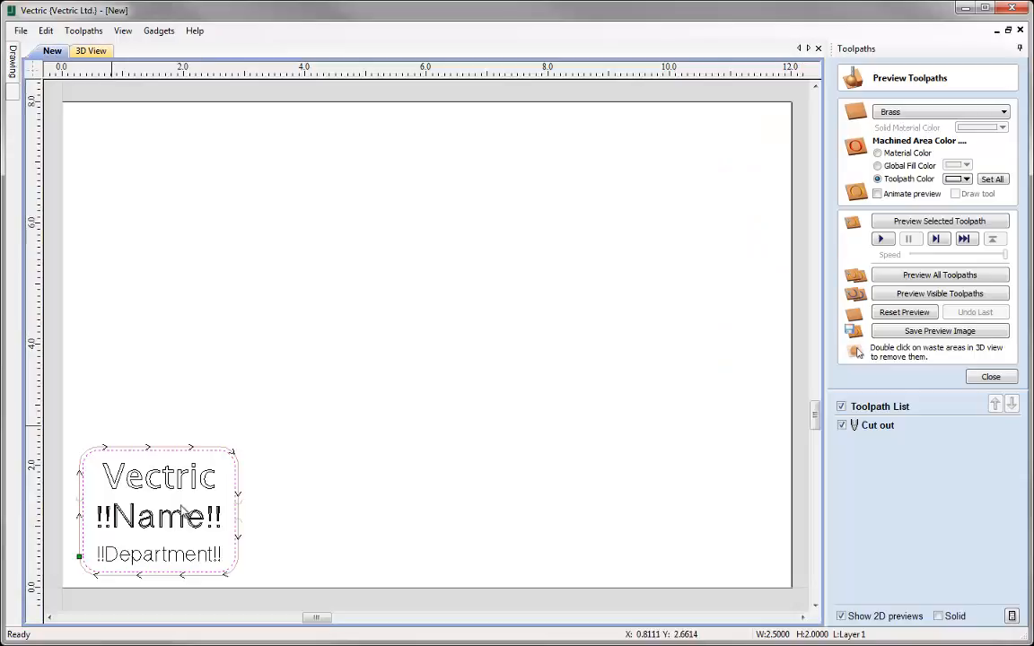
click(90, 51)
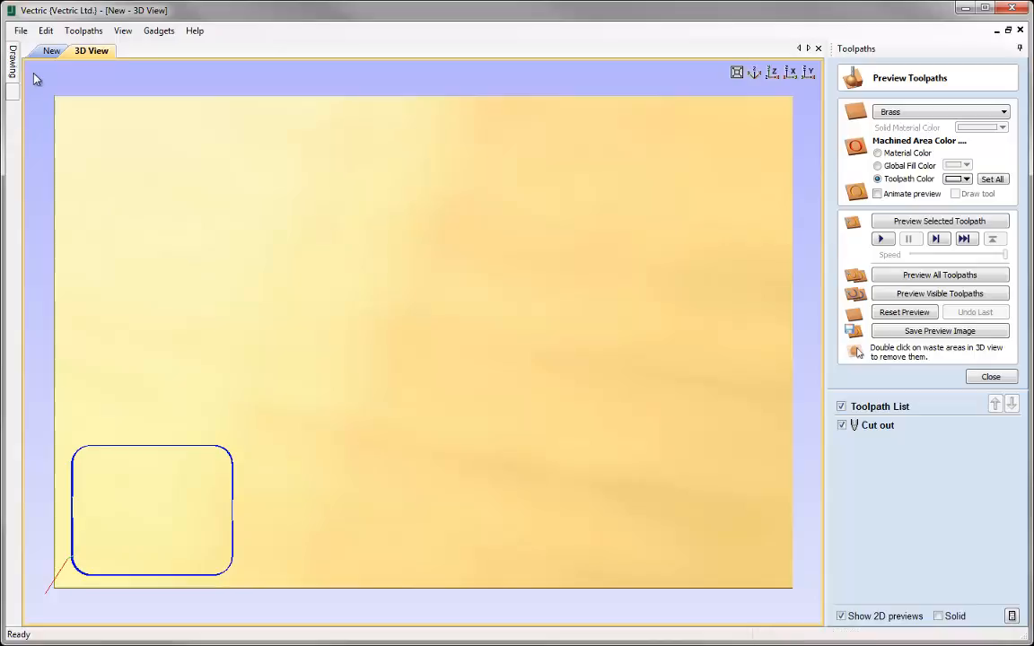
click(990, 378)
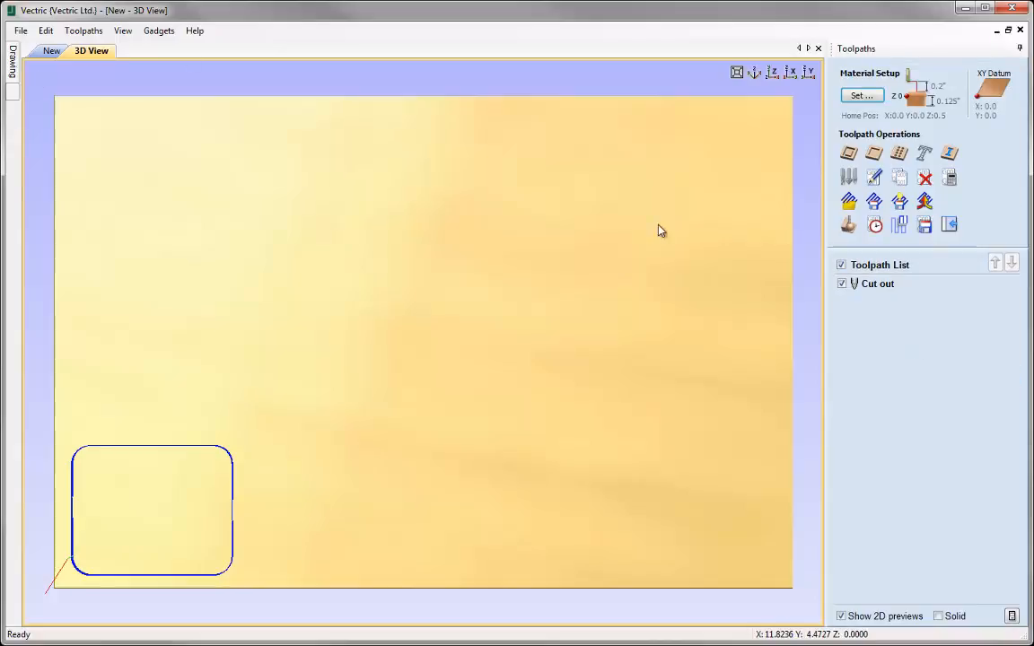
Start a Quick Engrave toolpath on the !!Name!! and !!Department!! texts with the imperial Diamond Drag (90 deg 0.020" Line Width) tool
click(50, 52)
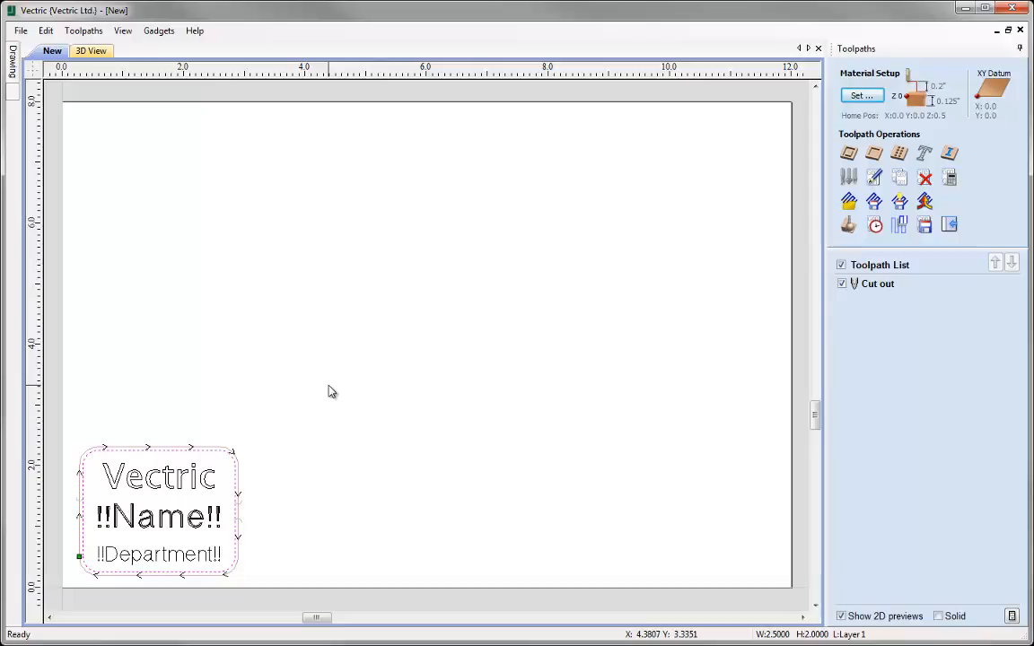
scroll(256, 513, up, 2)
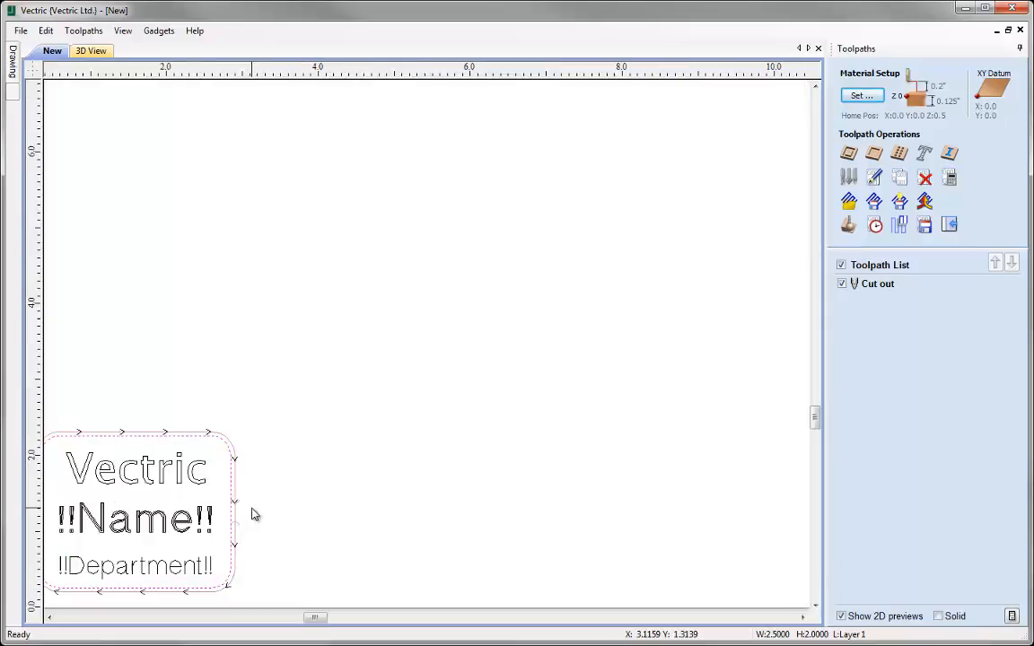
middle_drag(291, 514, 316, 512)
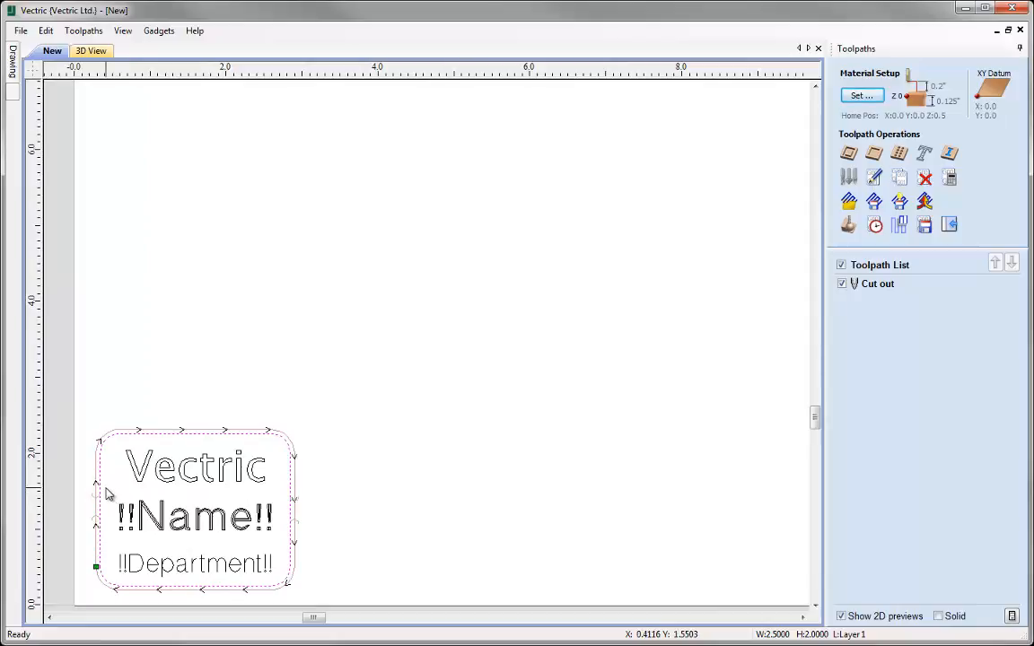
drag(106, 489, 286, 587)
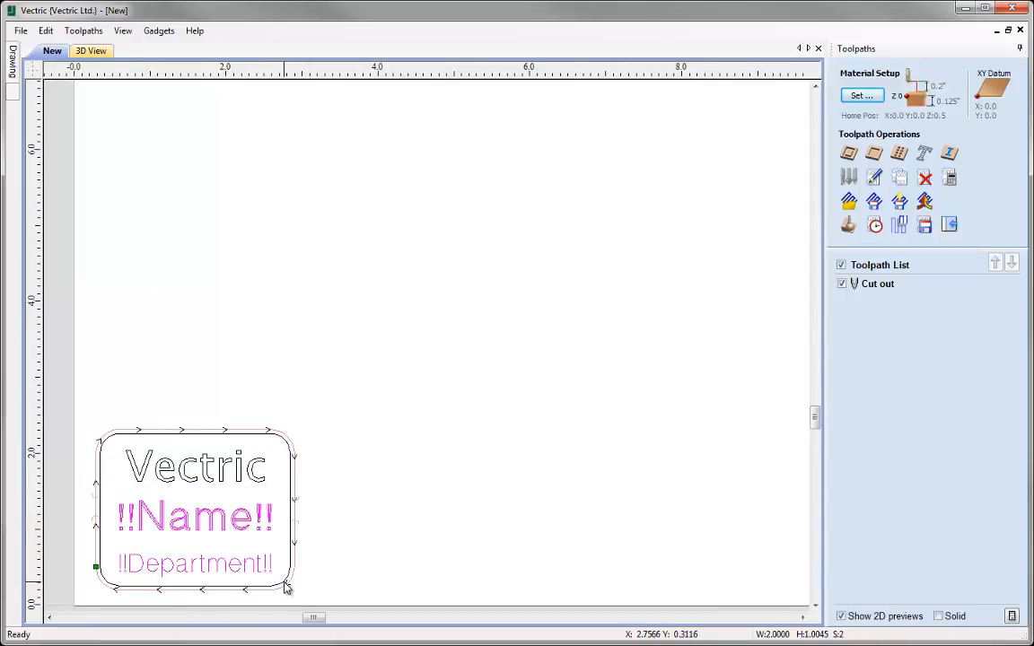
click(924, 154)
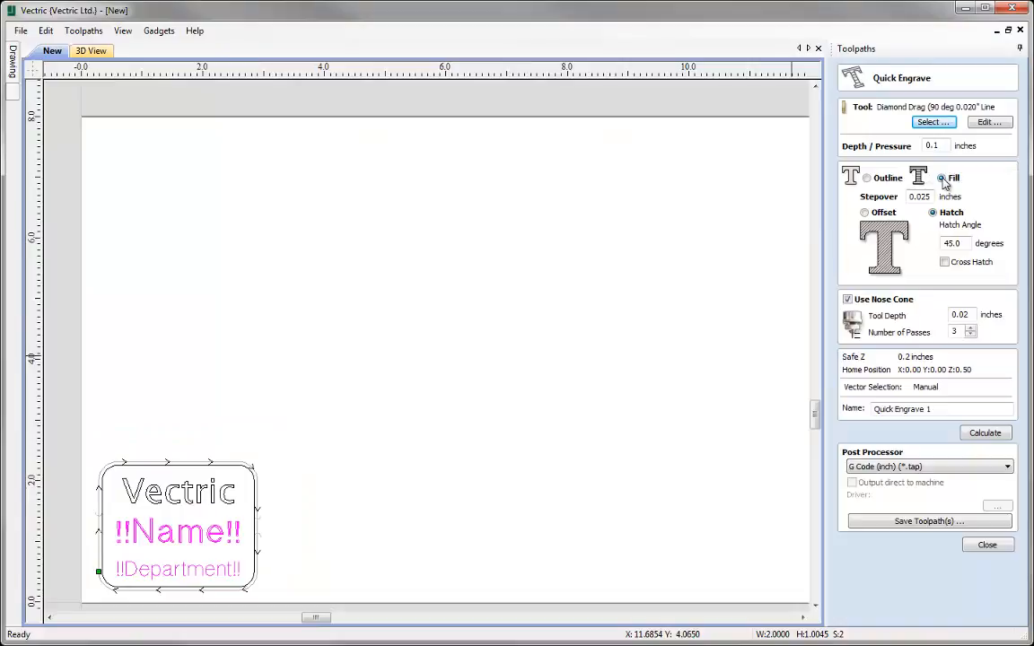
click(937, 123)
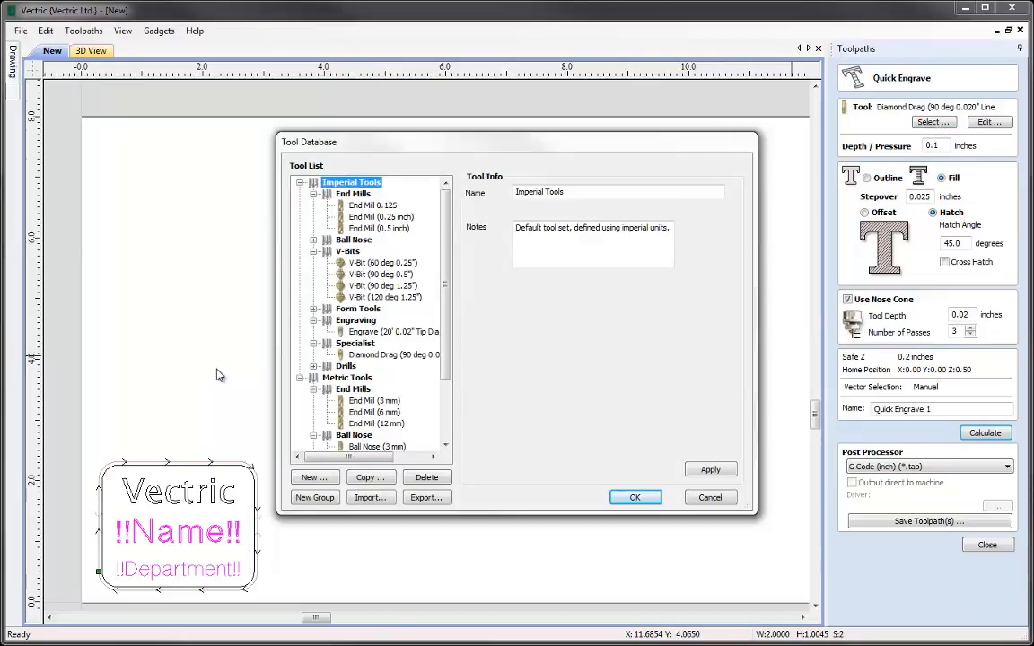
click(369, 355)
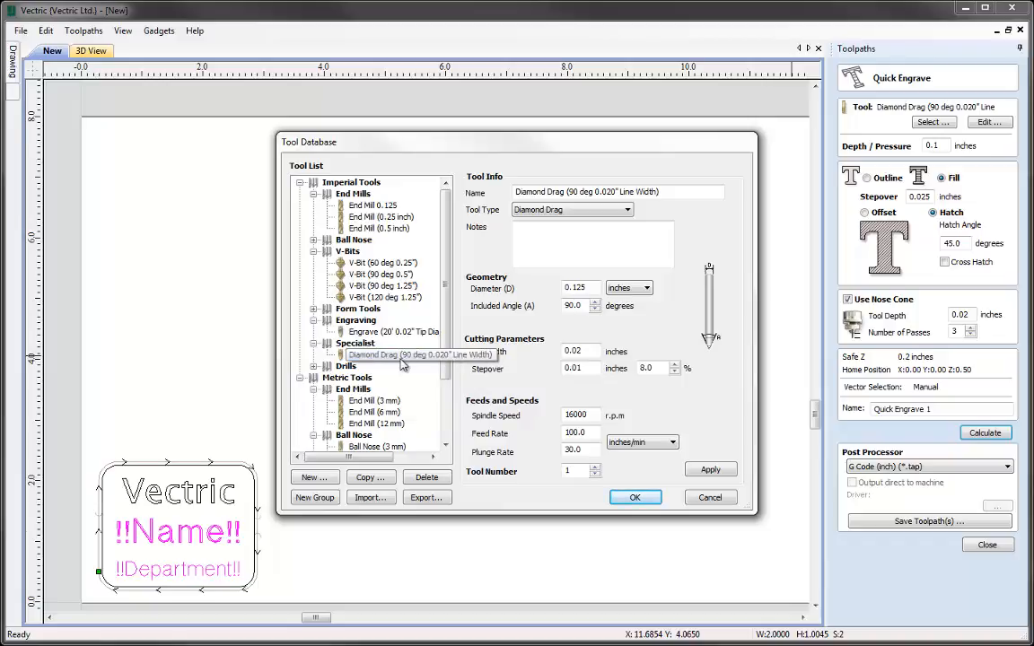
click(632, 497)
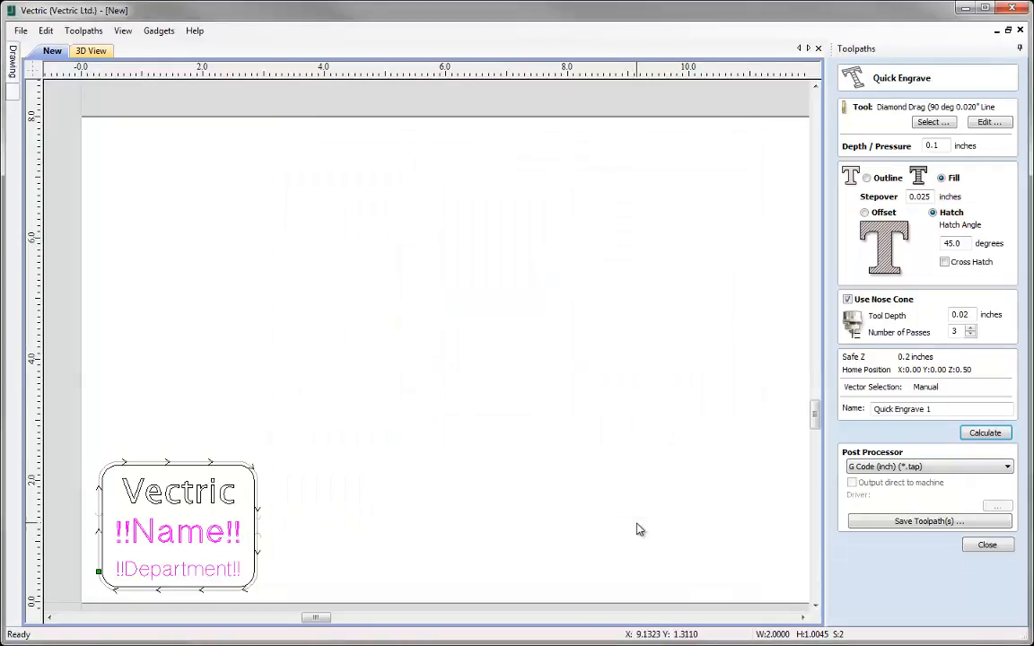
Set the engraving depth to 0.1 inches with the Outline strategy, and turn off the nose cone option
double_click(932, 146)
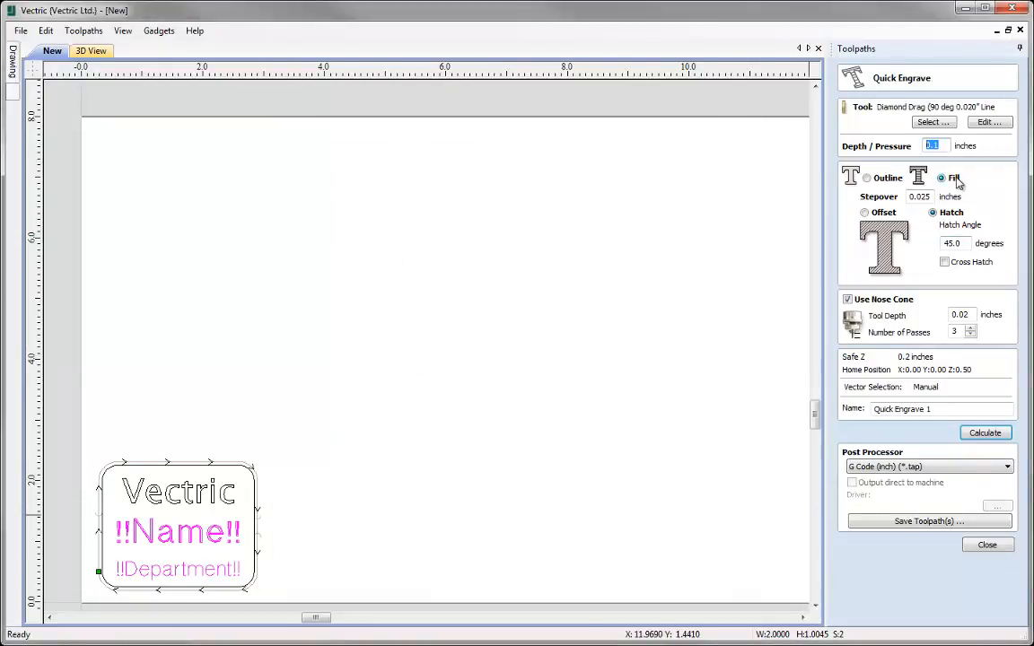
text(0.)
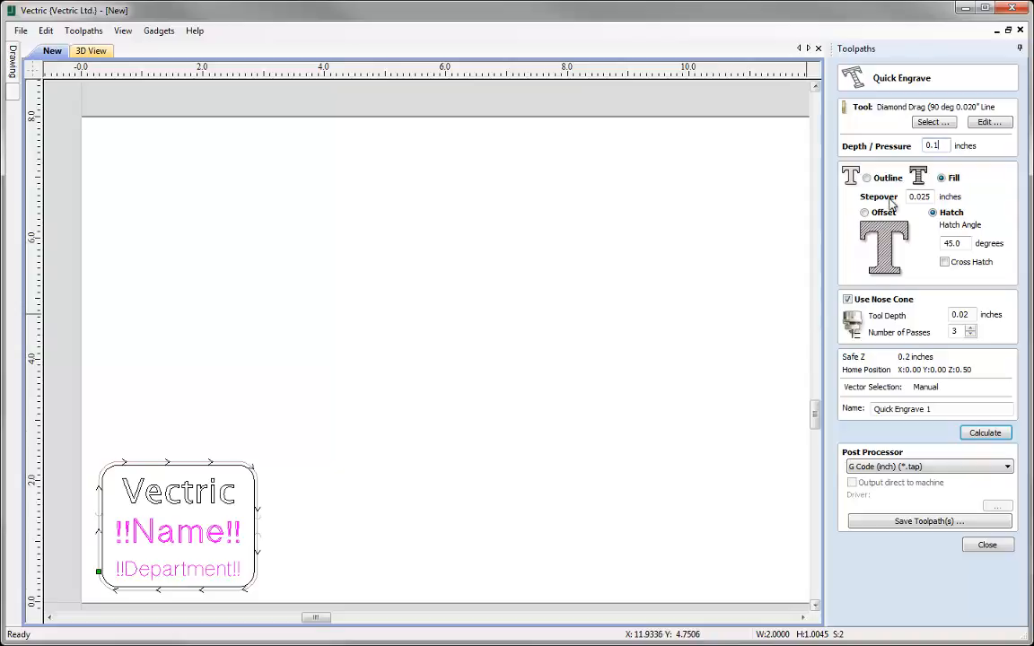
click(866, 179)
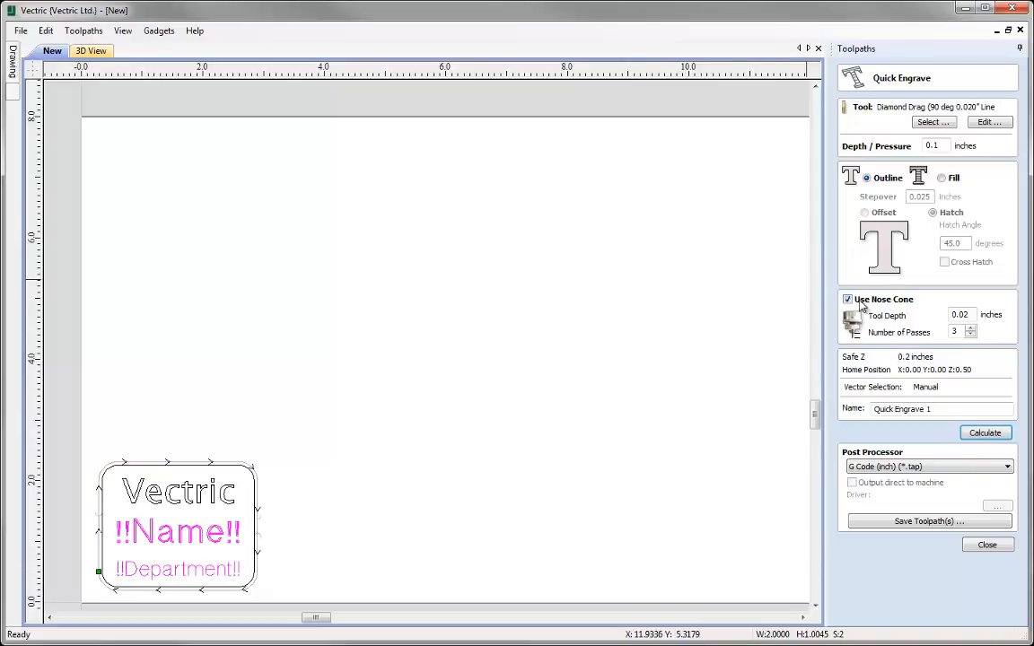
click(848, 300)
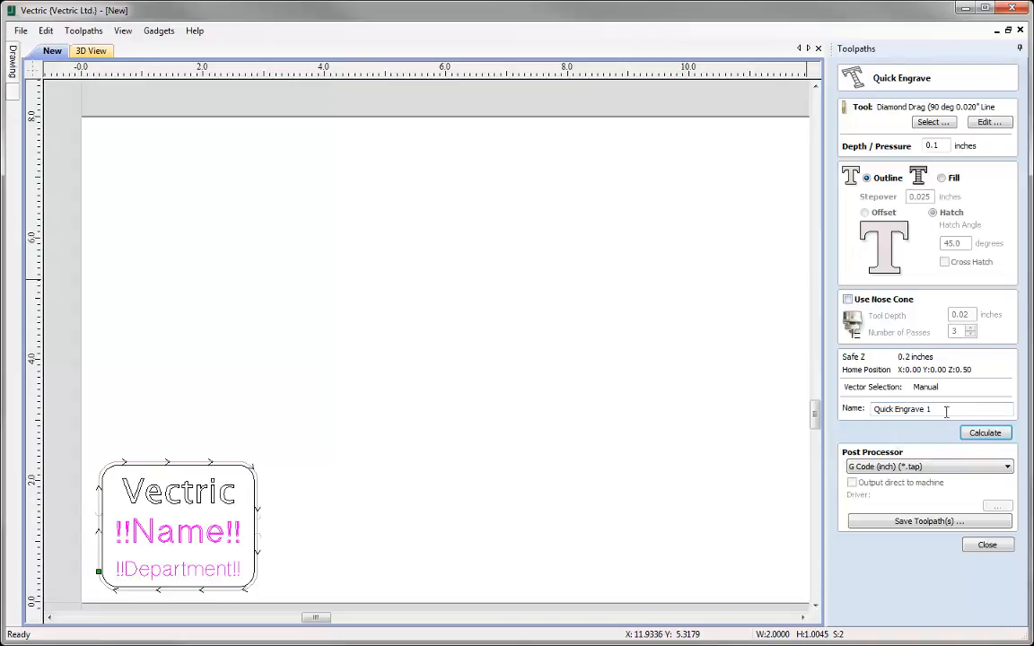
Name the engraving toolpath Outline Text, calculate it and check the result in 3D before closing the toolpath settings
drag(943, 409, 869, 409)
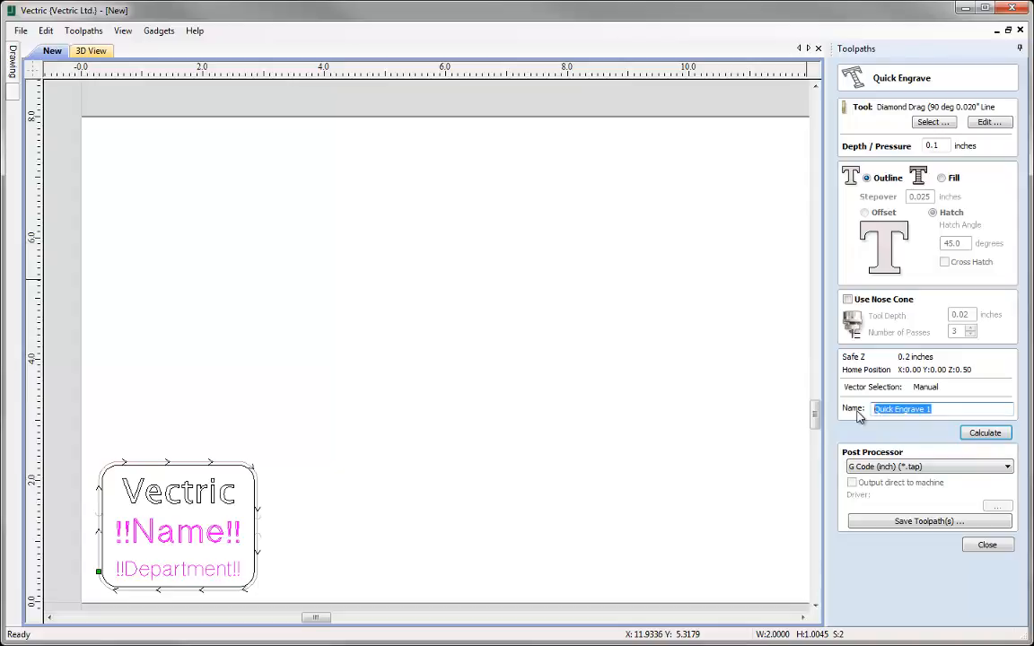
text(Outline Text)
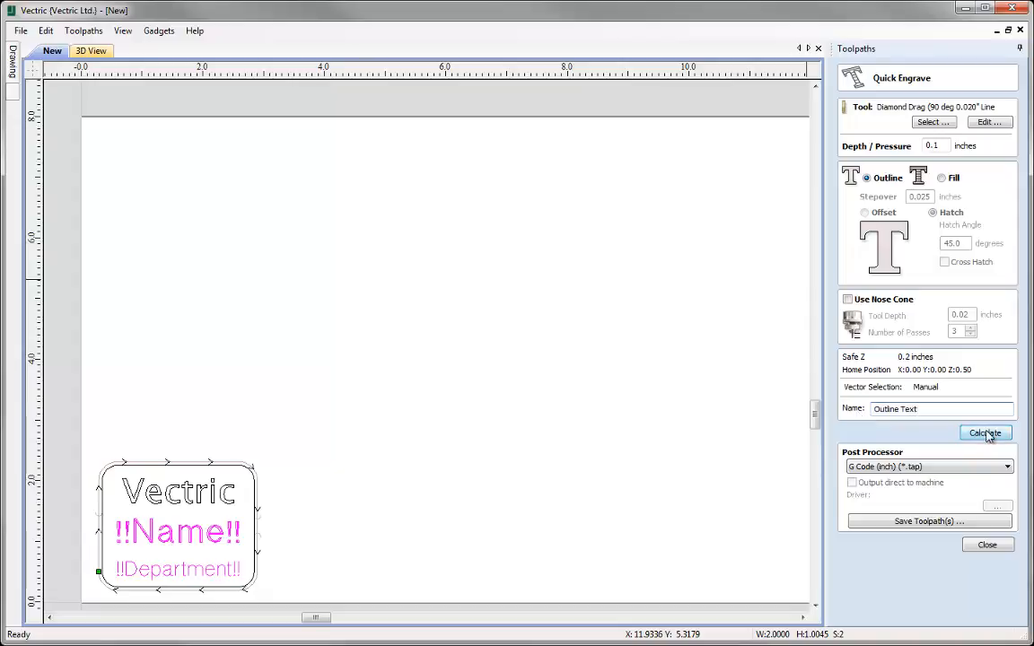
click(988, 435)
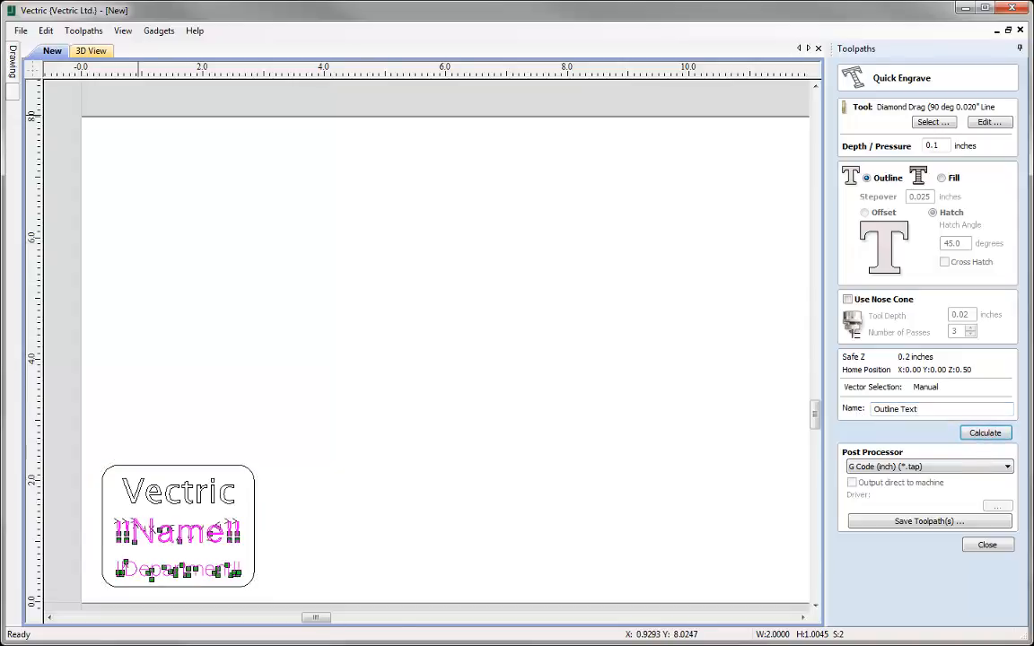
click(81, 52)
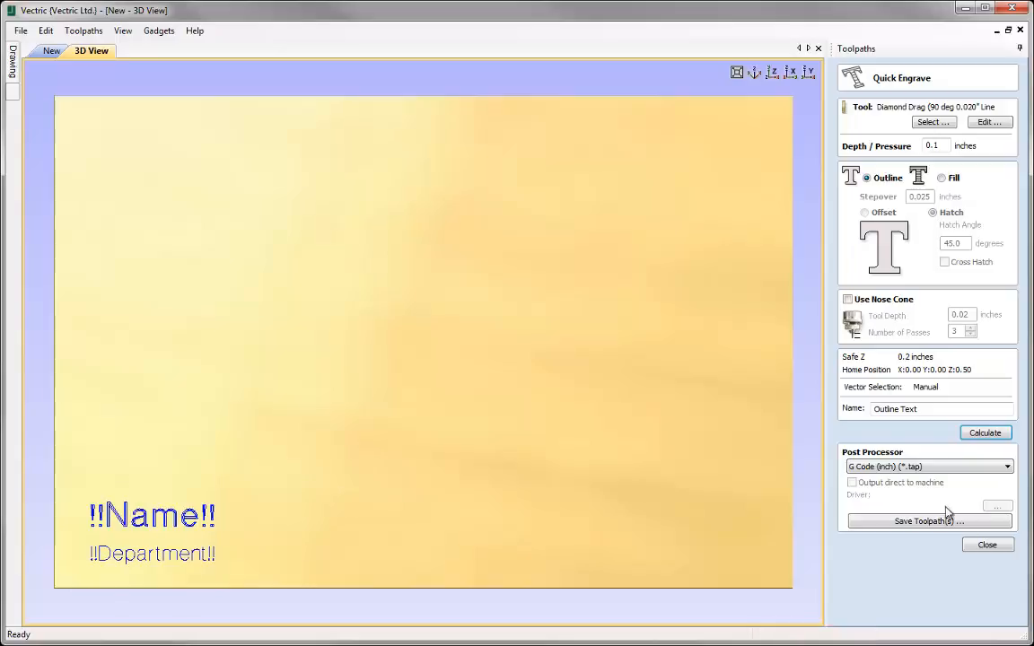
click(980, 546)
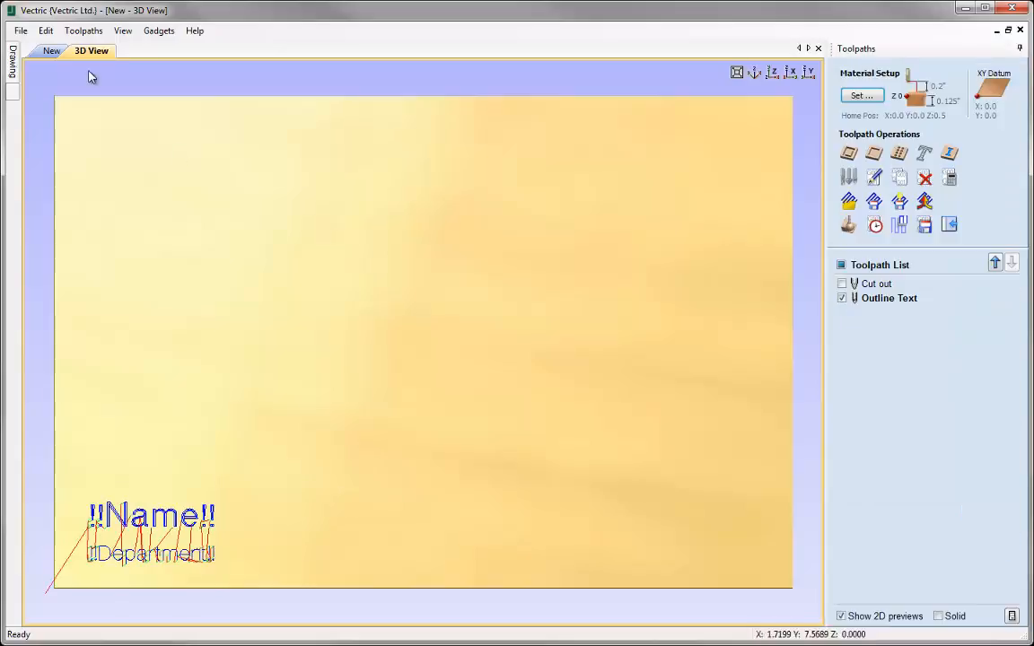
Start a Quick Engrave toolpath on the Vectric logo using the Fill strategy with a hatch pattern
click(51, 51)
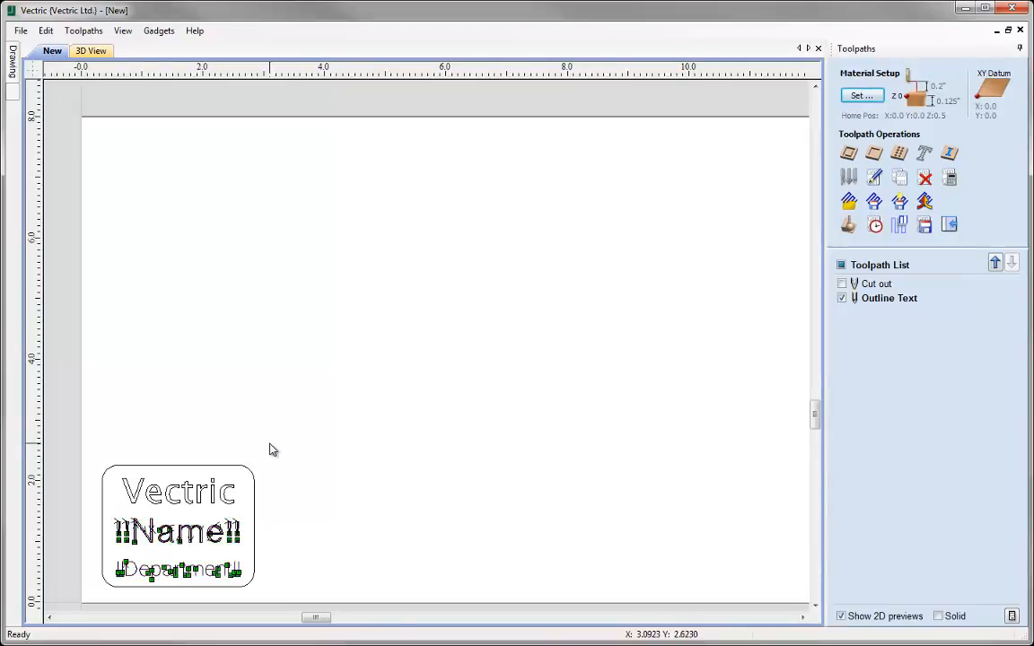
click(187, 501)
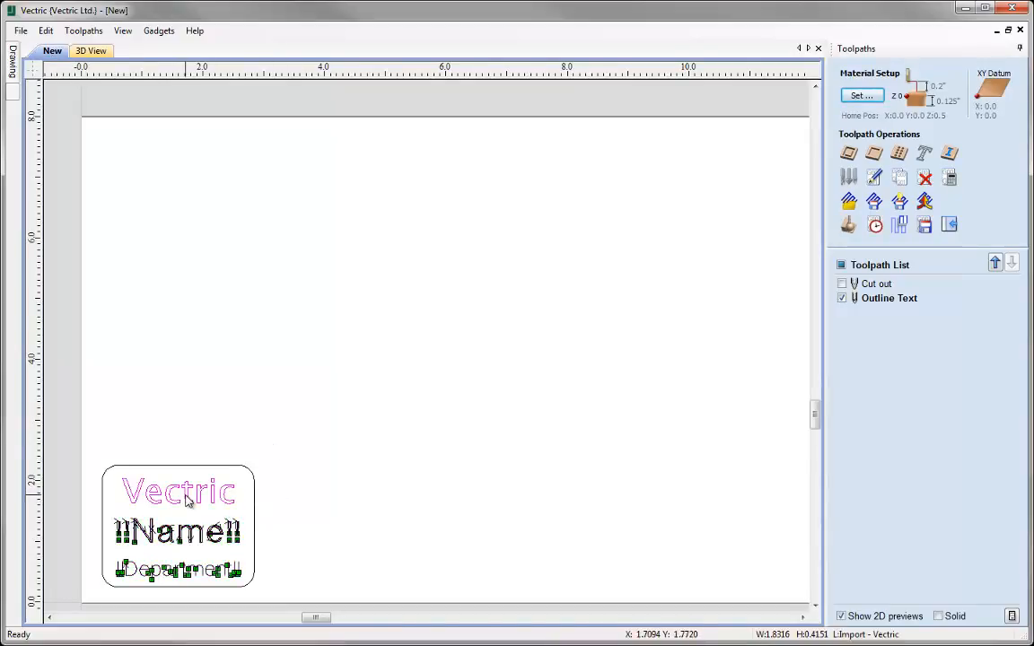
click(926, 156)
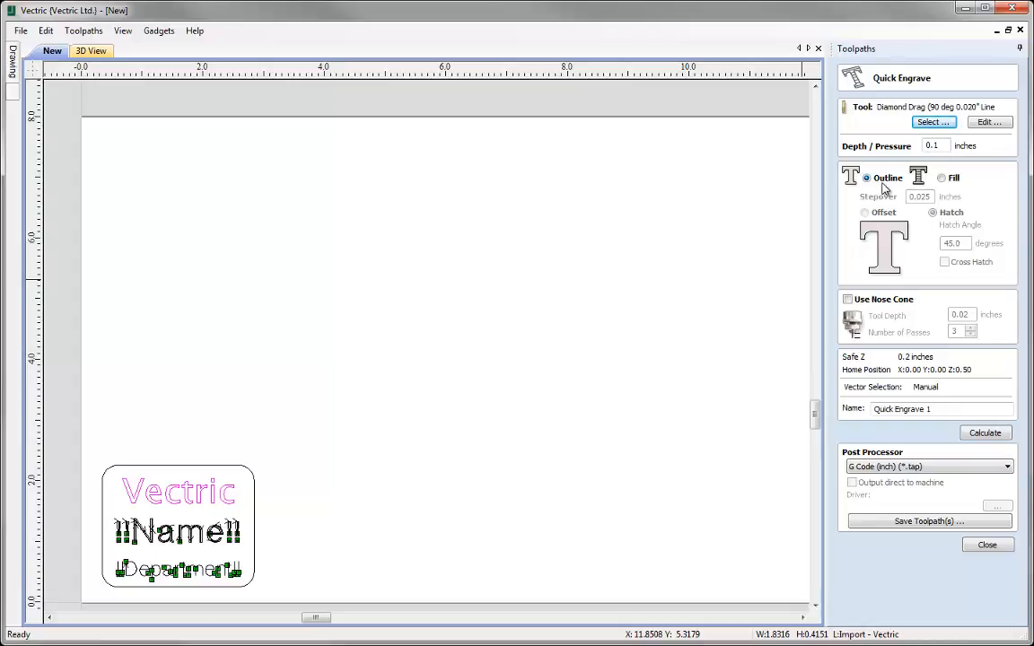
click(941, 178)
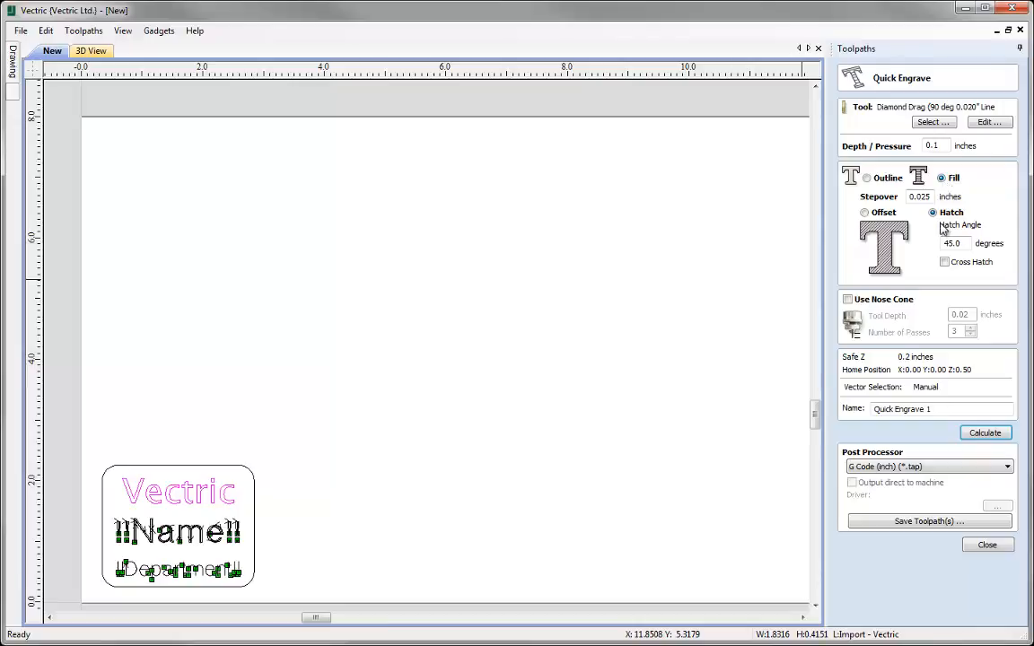
click(883, 212)
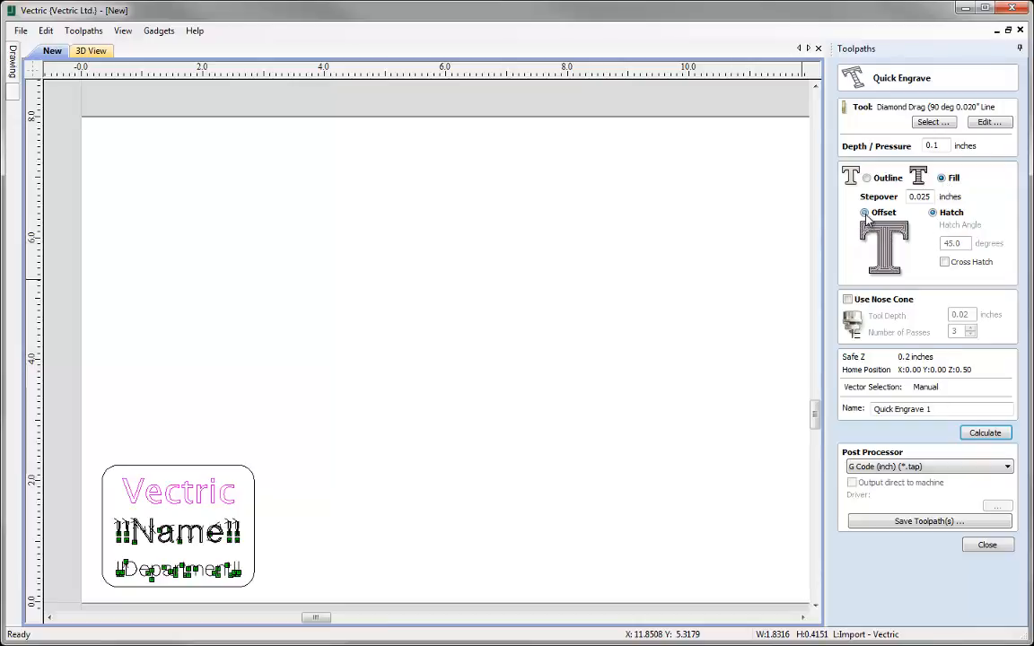
click(933, 213)
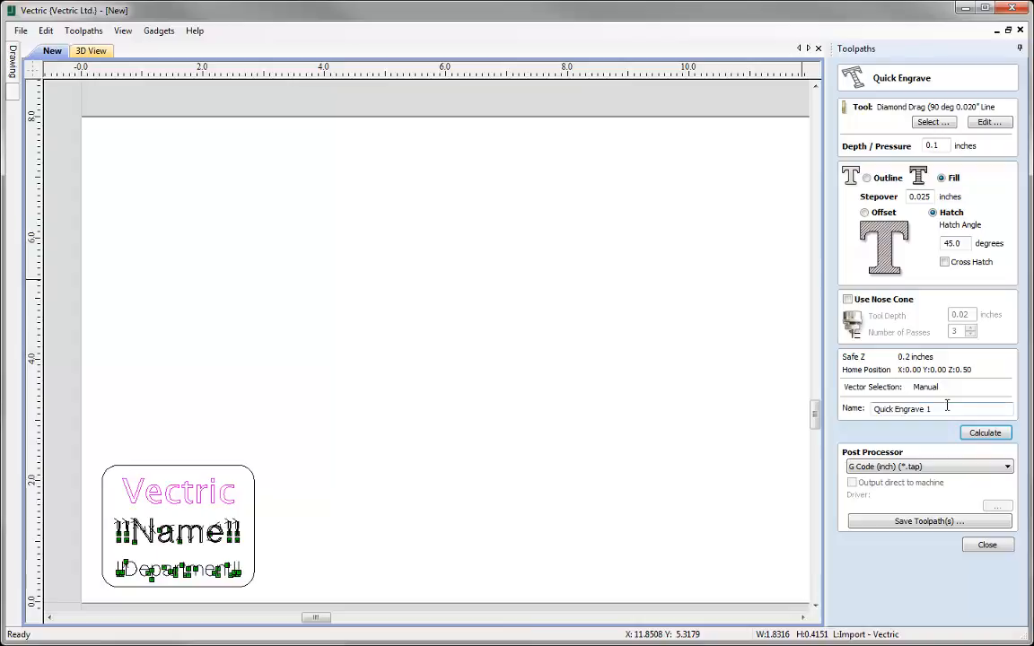
Name the logo toolpath Fill Logo, calculate it and inspect the hatching inside the letters up close
drag(943, 411, 775, 418)
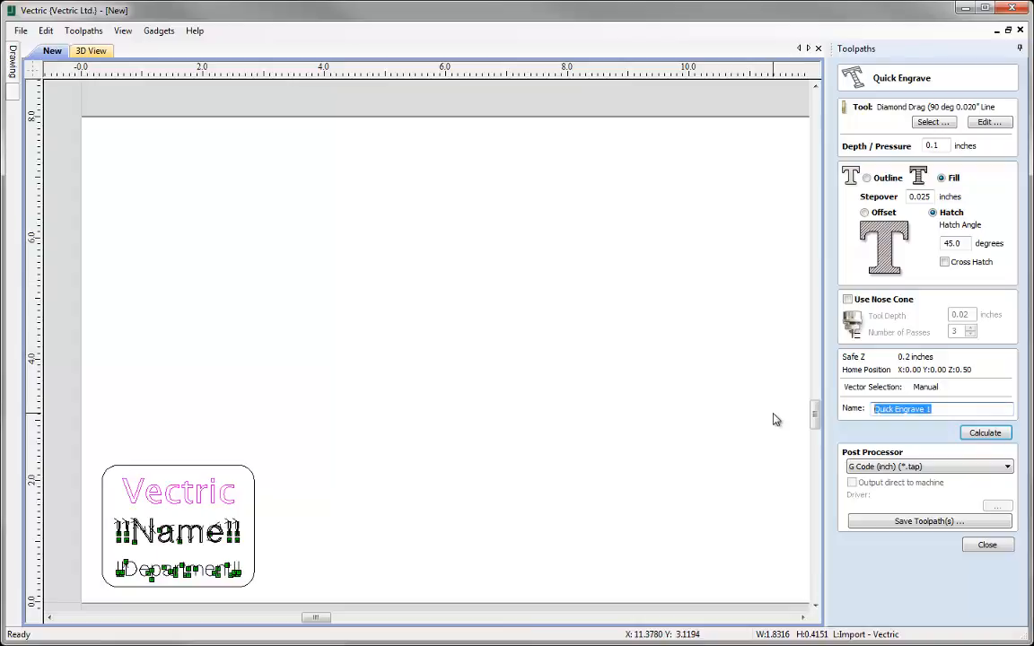
text(F)
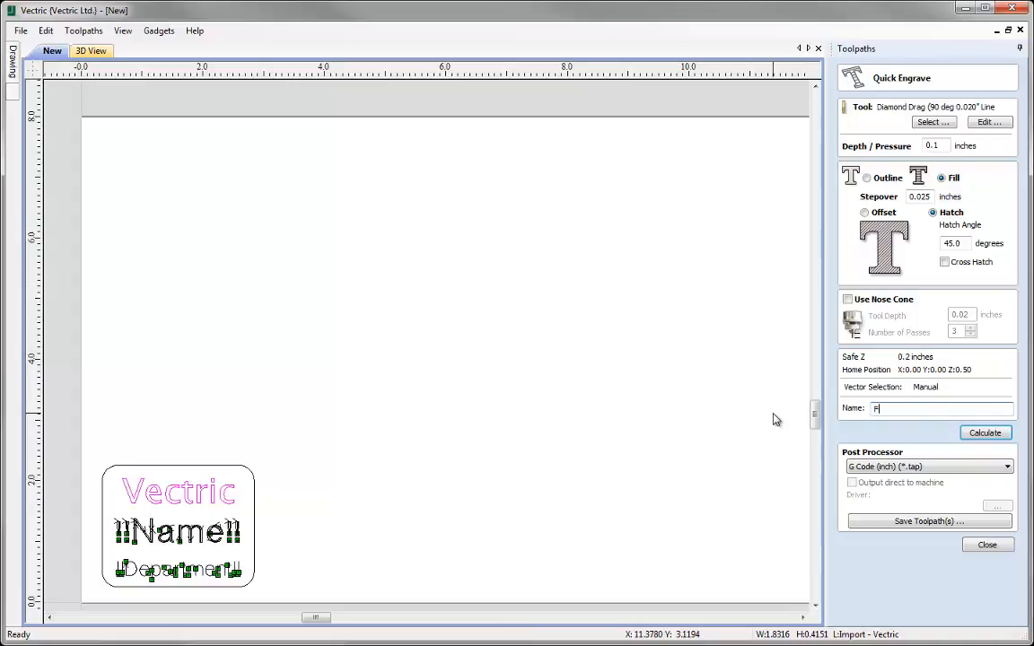
text(ill Logo)
click(983, 434)
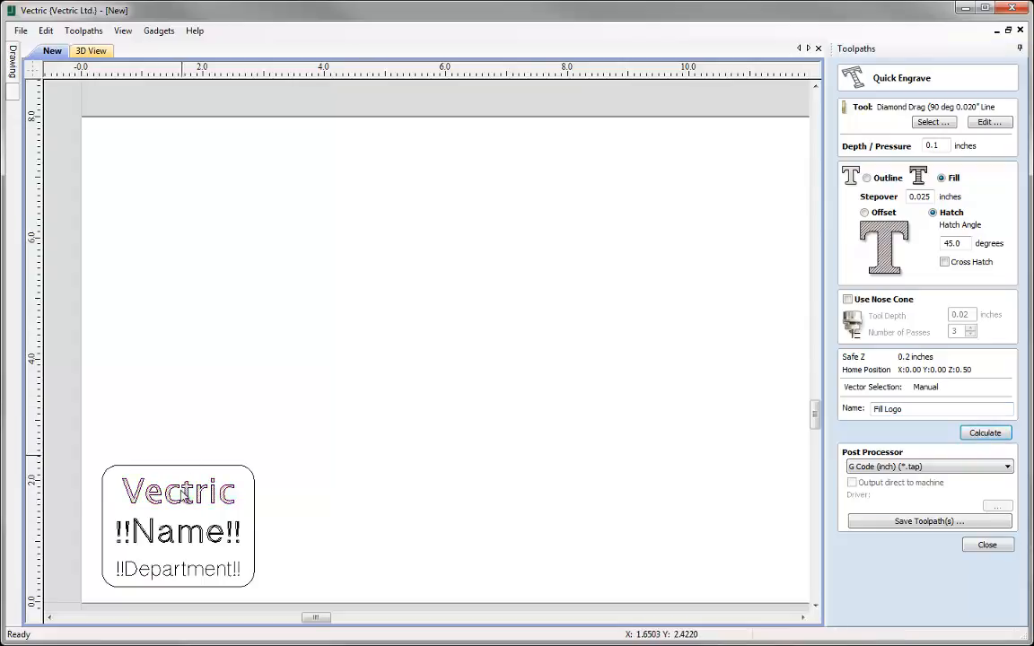
scroll(181, 464, up, 3)
scroll(187, 514, up, 2)
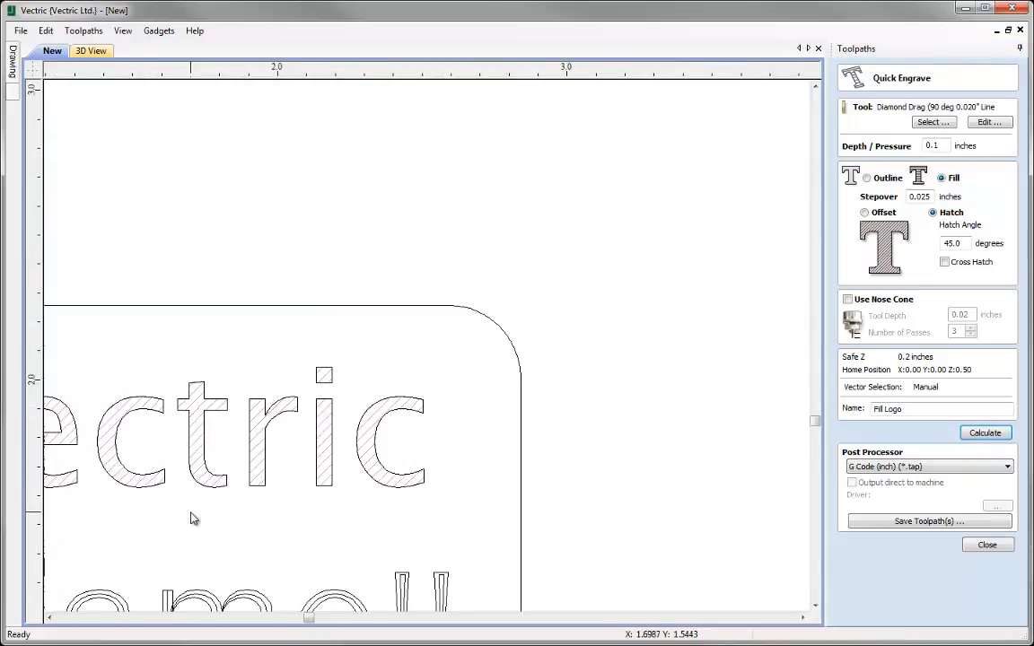
Inspect the hatch fill of the Vectric logo in the 2D and 3D views, and close the toolpath settings
scroll(373, 490, up, 2)
middle_drag(373, 490, 405, 443)
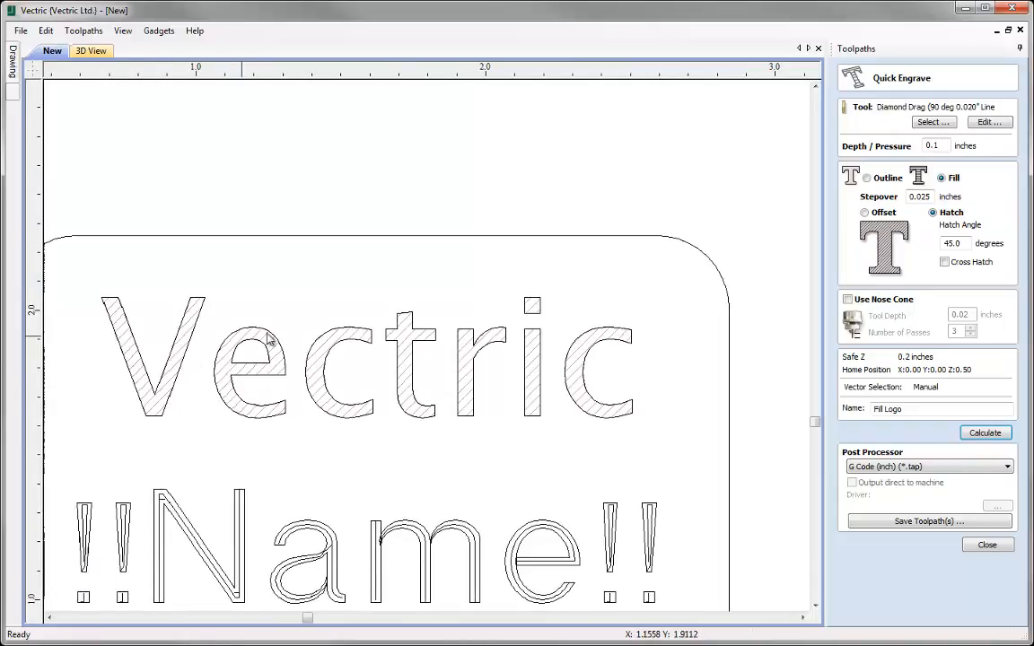
click(90, 51)
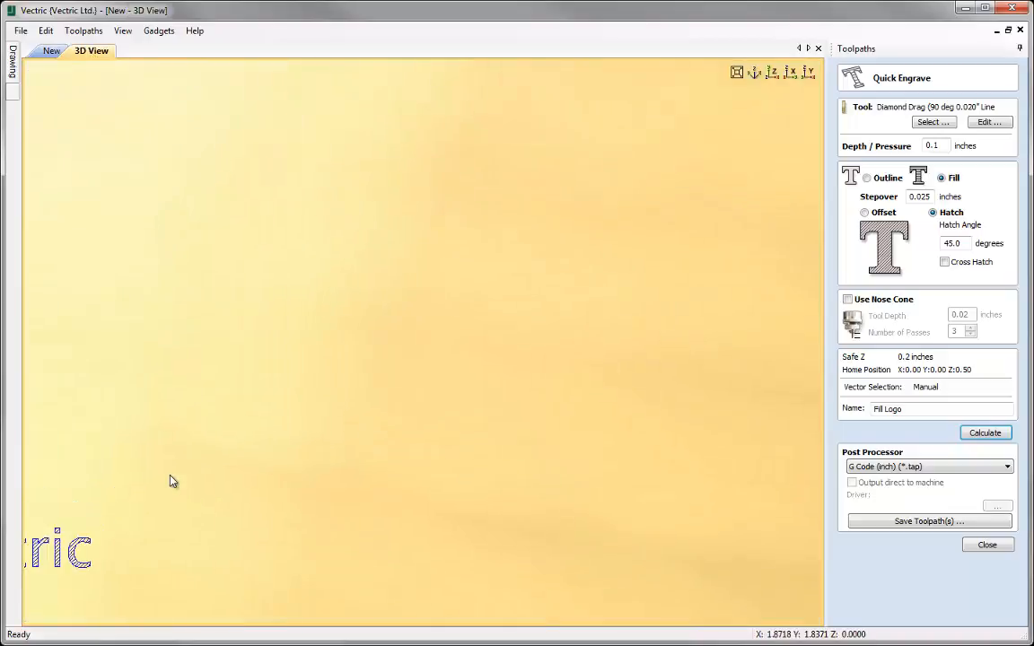
middle_drag(140, 500, 793, 288)
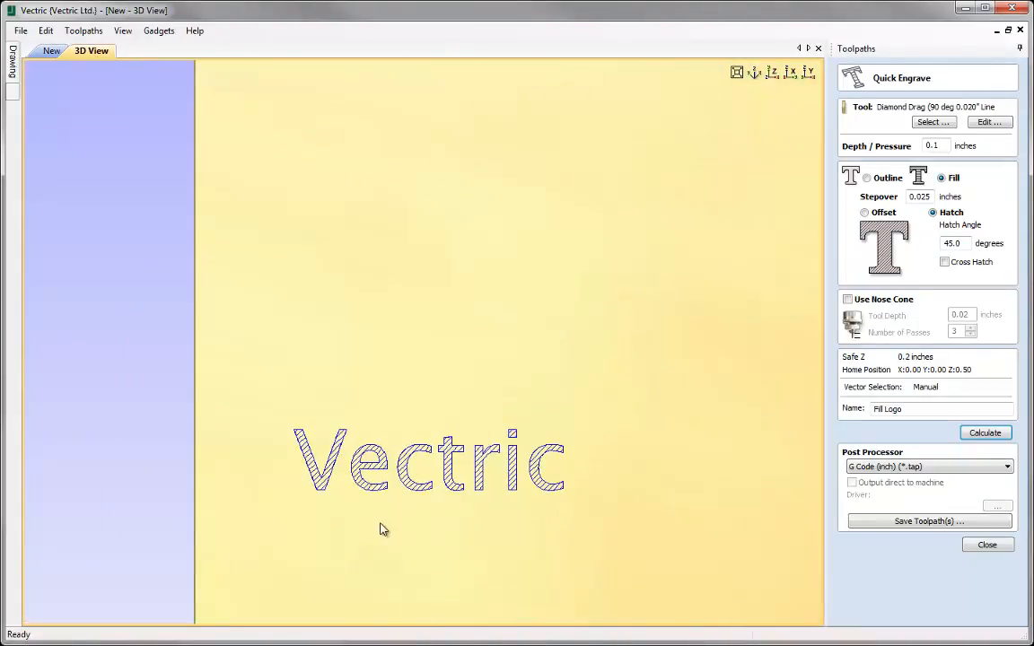
scroll(396, 525, up, 2)
middle_drag(417, 496, 417, 341)
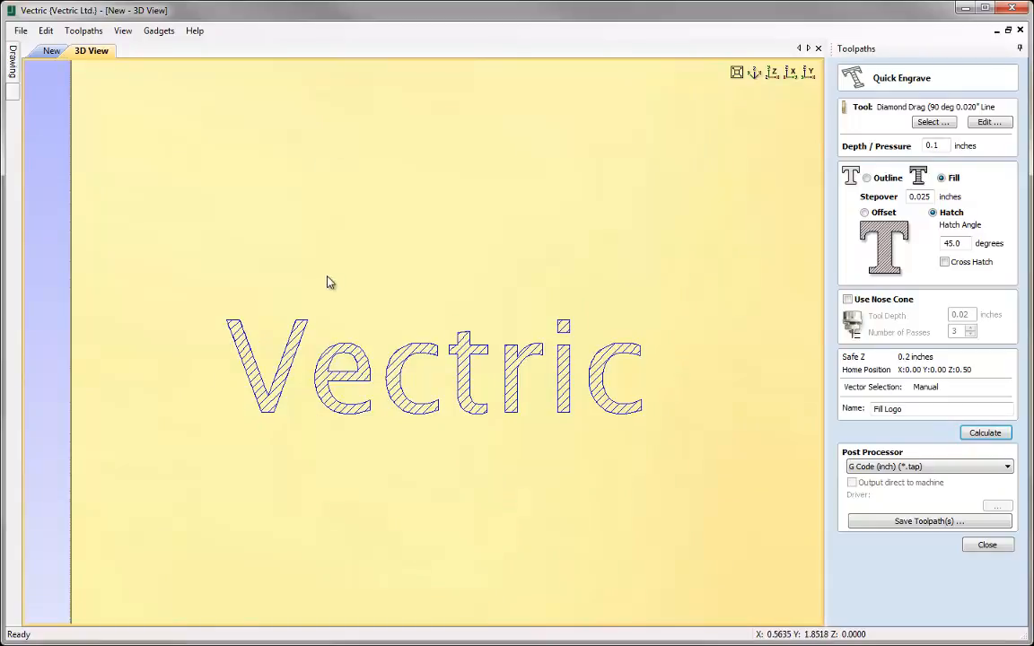
scroll(396, 416, down, 2)
scroll(396, 416, down, 1)
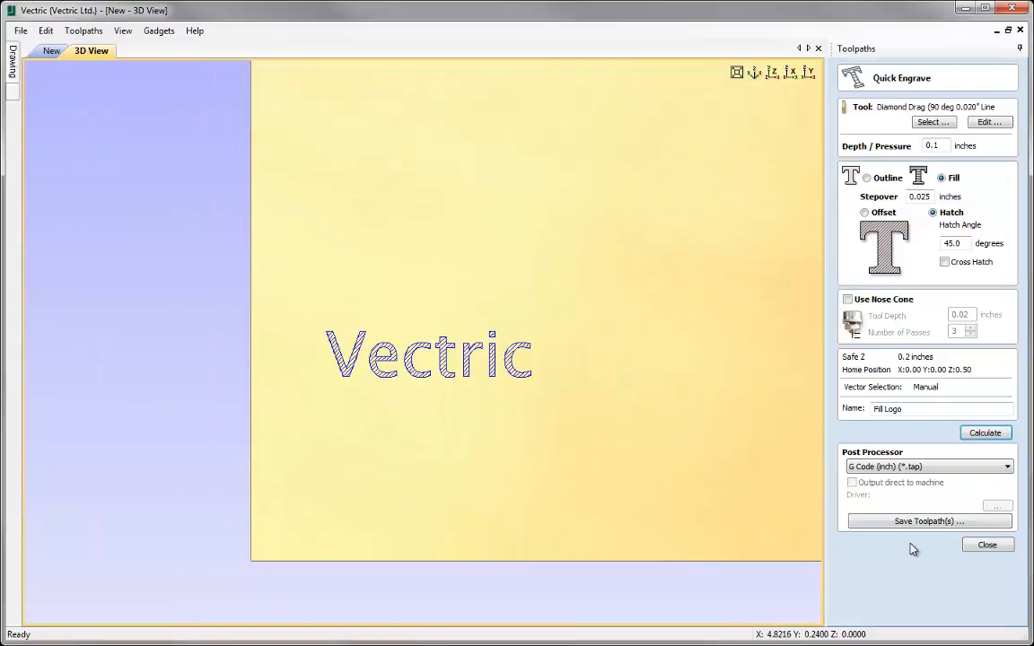
click(983, 546)
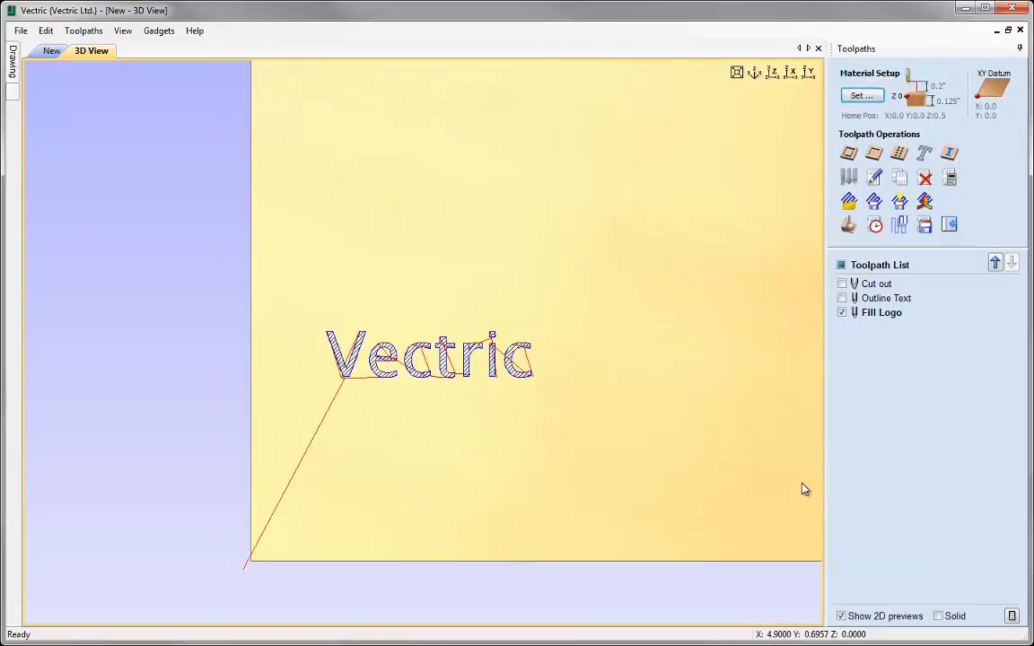
Return to the 2D drawing tools and select the whole plate design, including its outline, logo and both text placeholders
click(951, 226)
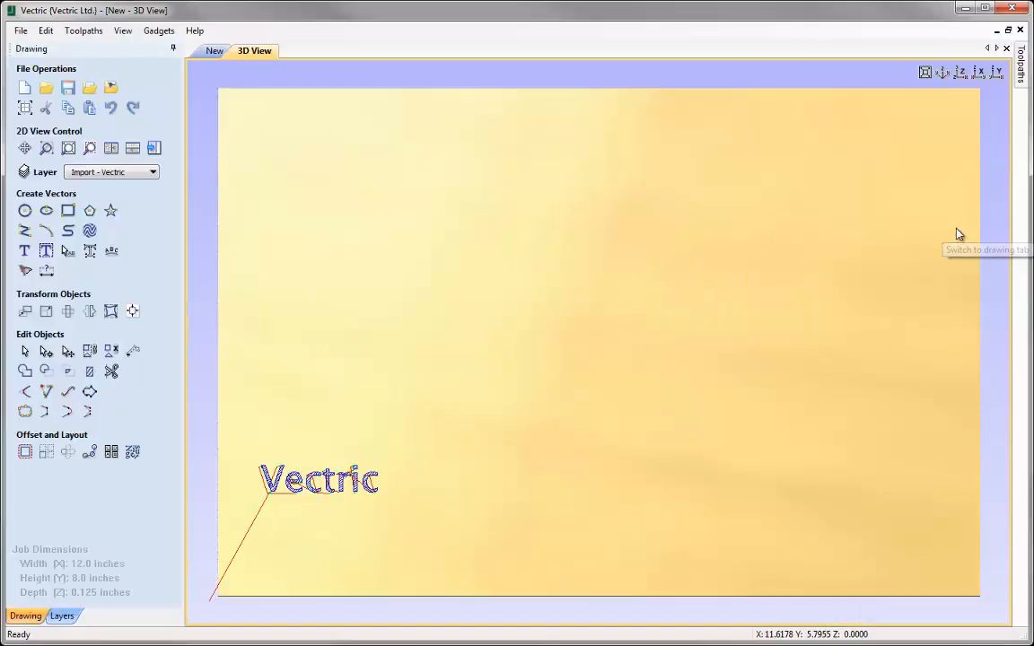
click(214, 51)
scroll(341, 287, down, 2)
scroll(341, 288, down, 1)
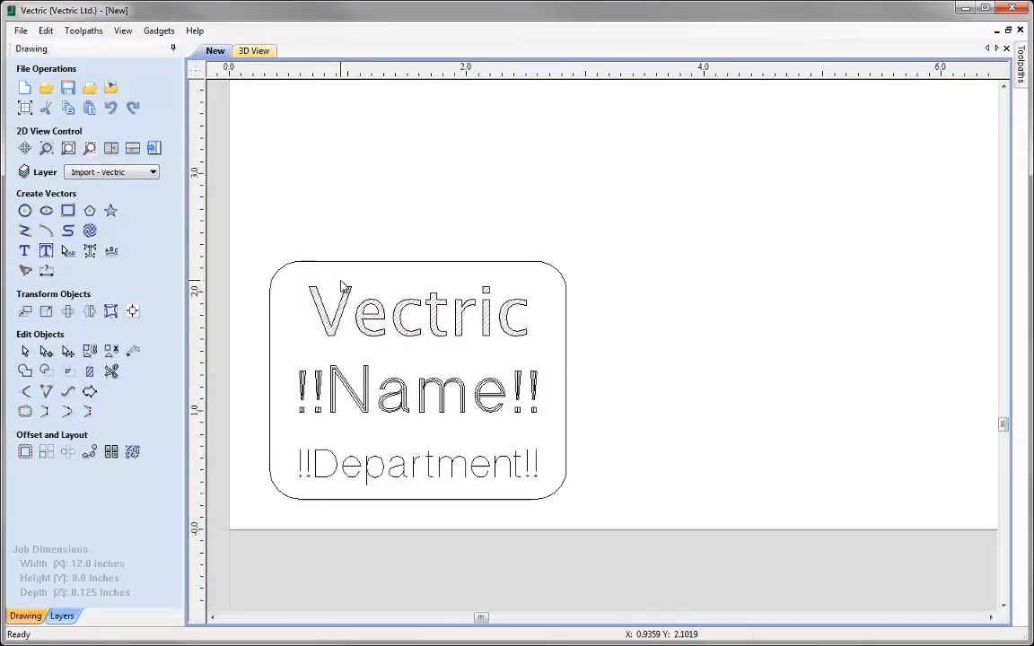
scroll(339, 286, down, 1)
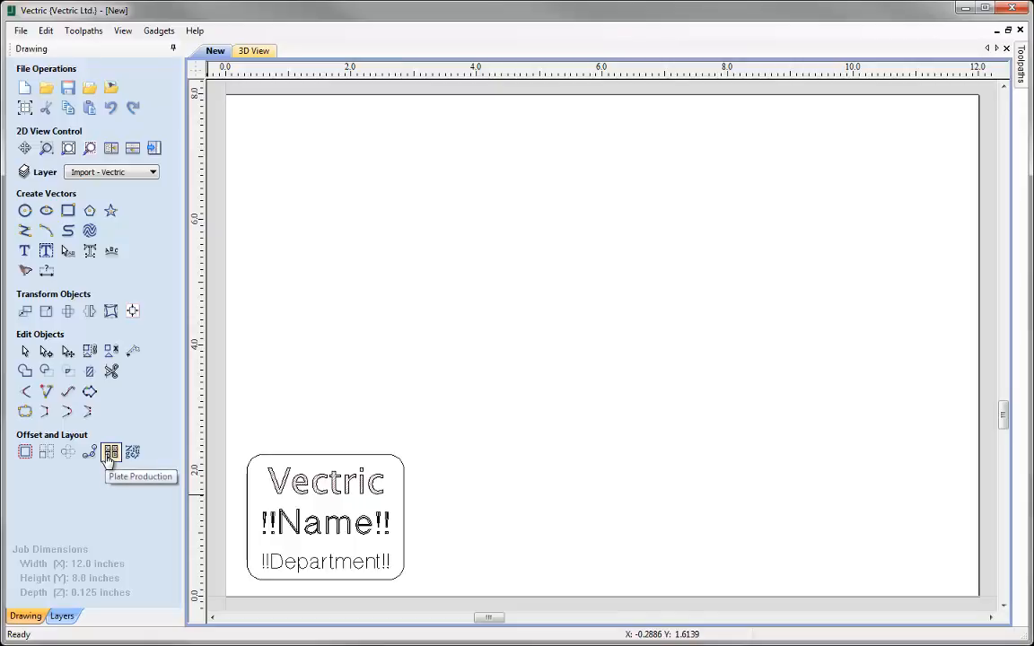
drag(230, 426, 420, 602)
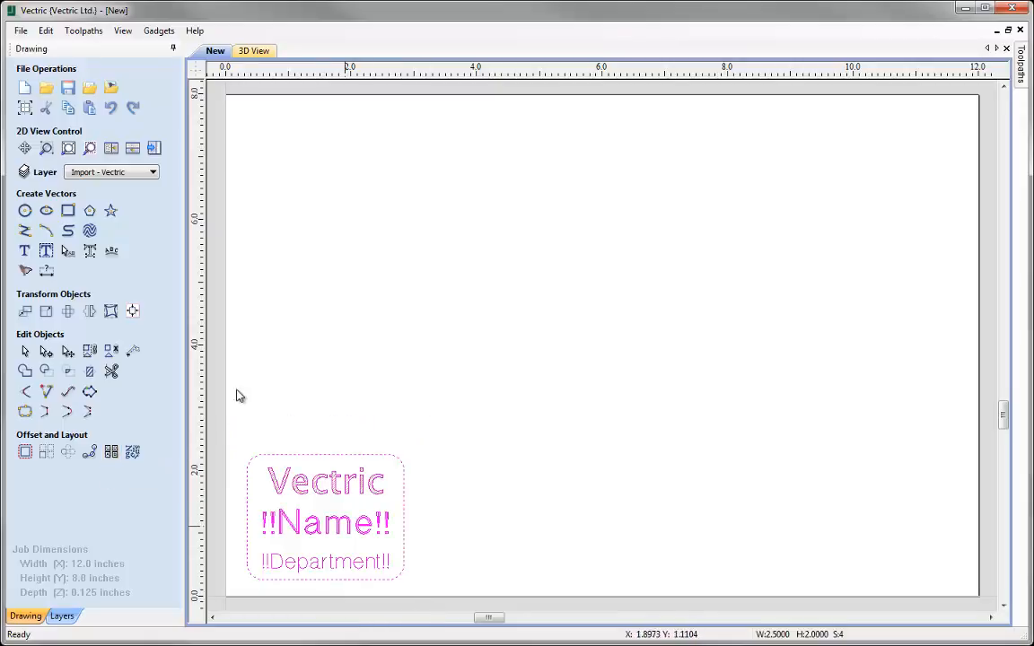
Hide every toolpath in the toolpath list, including Fill Logo, and return to the drawing tools
click(154, 149)
click(841, 265)
click(840, 265)
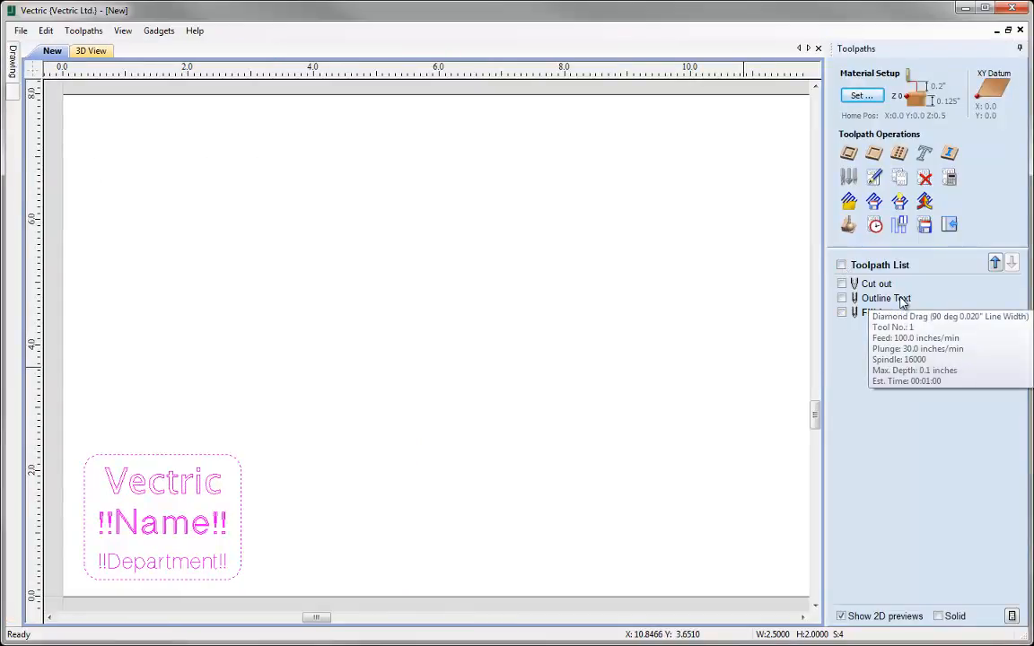
click(842, 313)
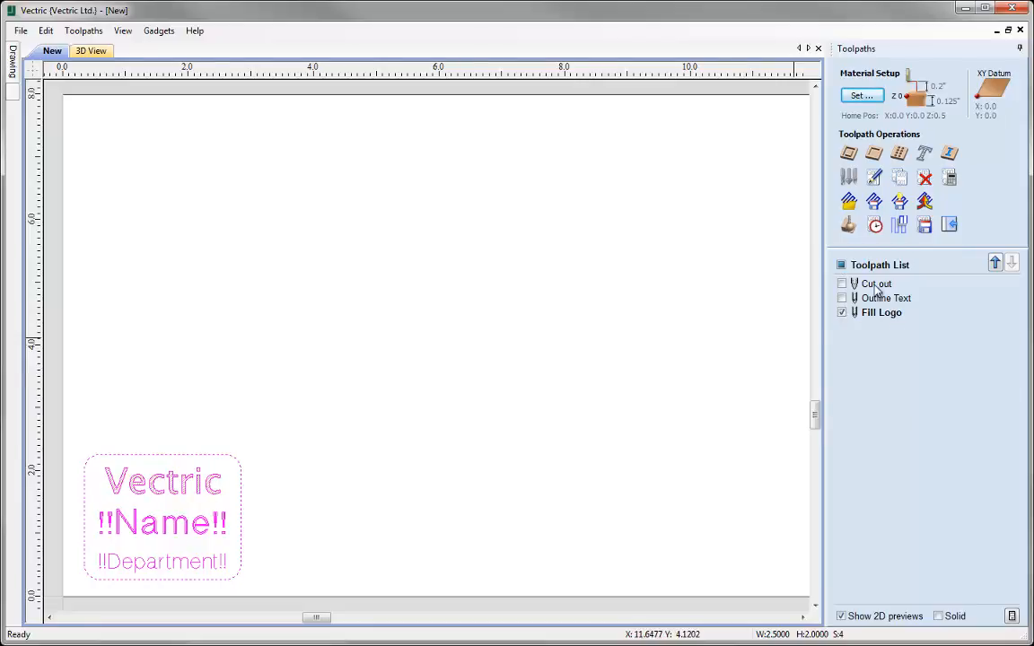
click(842, 267)
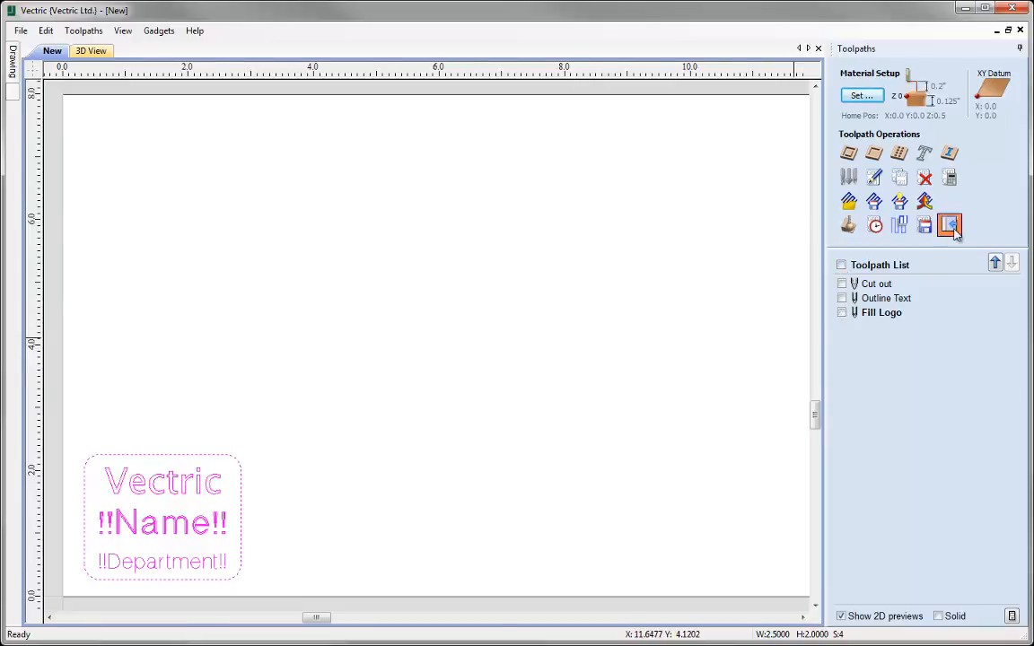
click(952, 228)
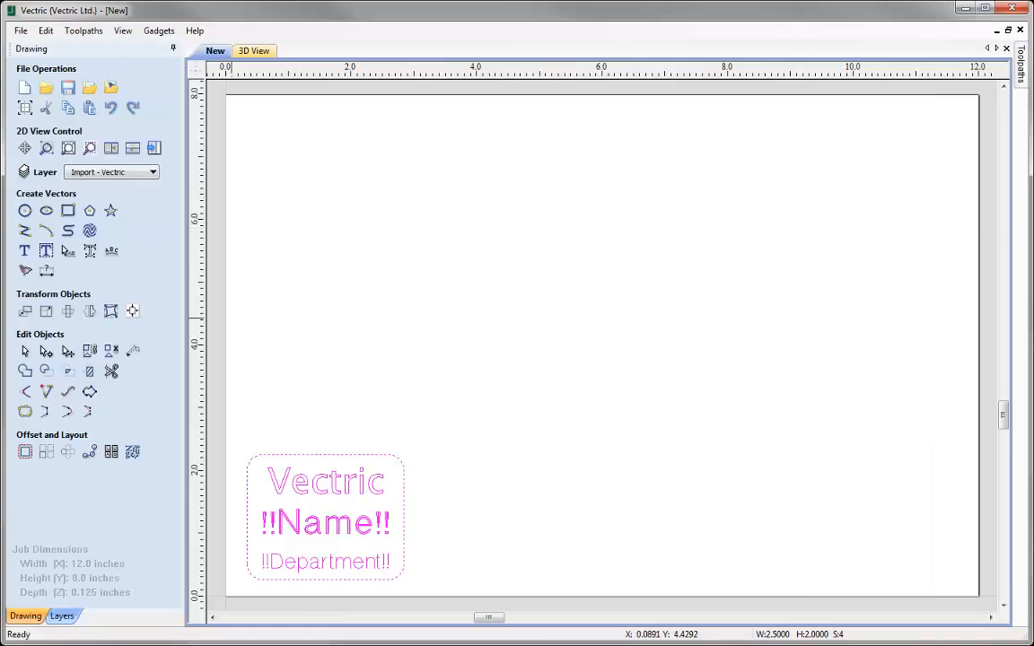
Start Plate Production for the selected design and keep equal sheet margins of 0.25 inches
click(111, 454)
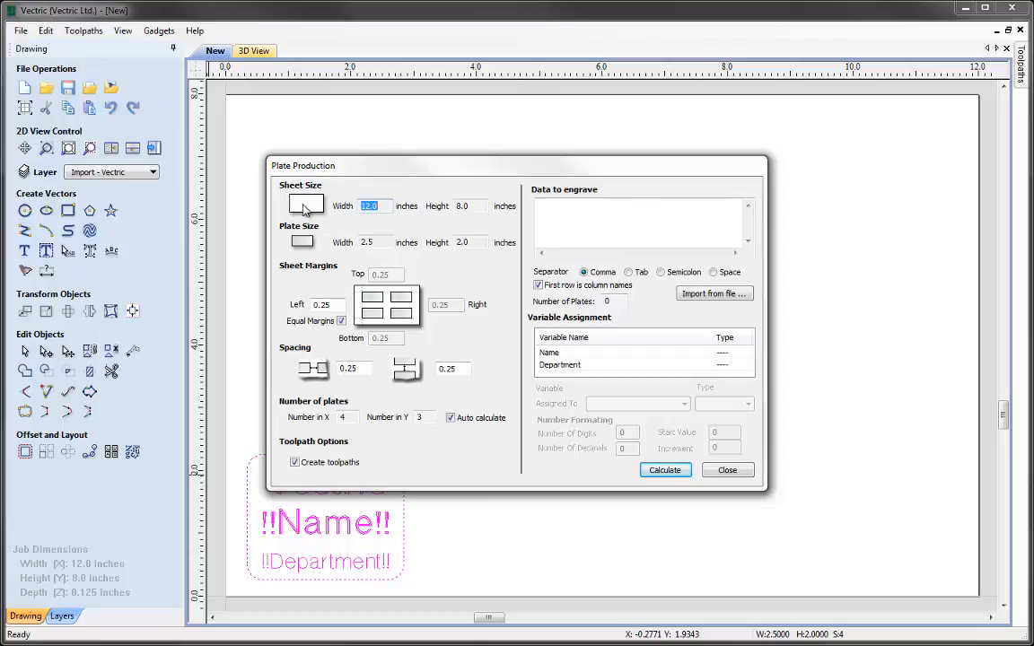
click(390, 208)
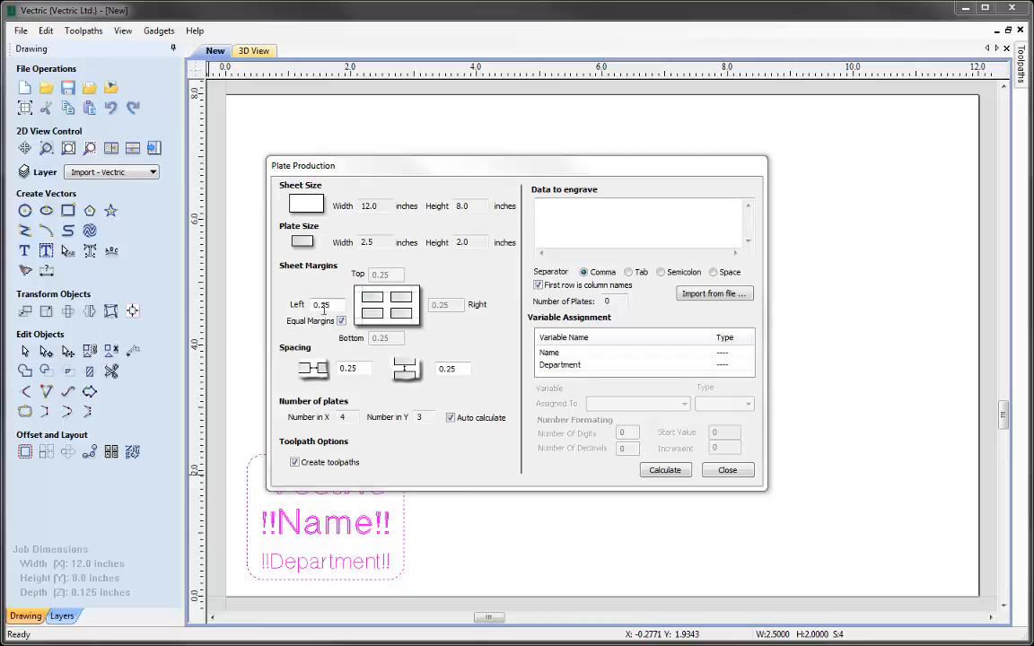
click(341, 320)
drag(396, 274, 341, 262)
click(341, 321)
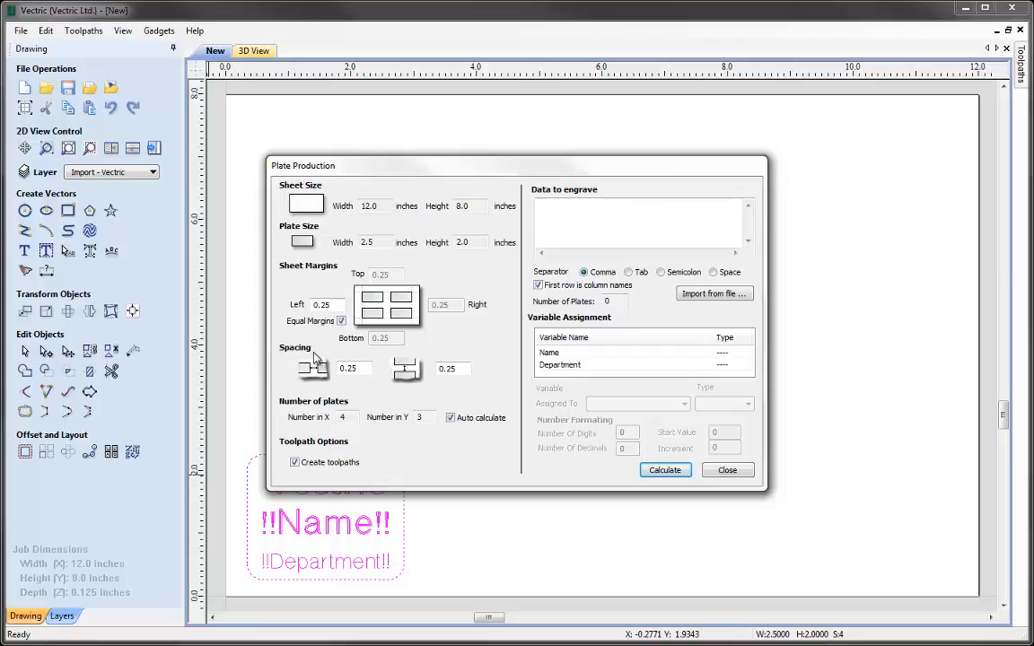
Set the horizontal and vertical plate spacing to 0.25 inches, with automatic plate numbers and toolpath creation enabled
double_click(350, 368)
text(0.)
double_click(446, 368)
text(0.)
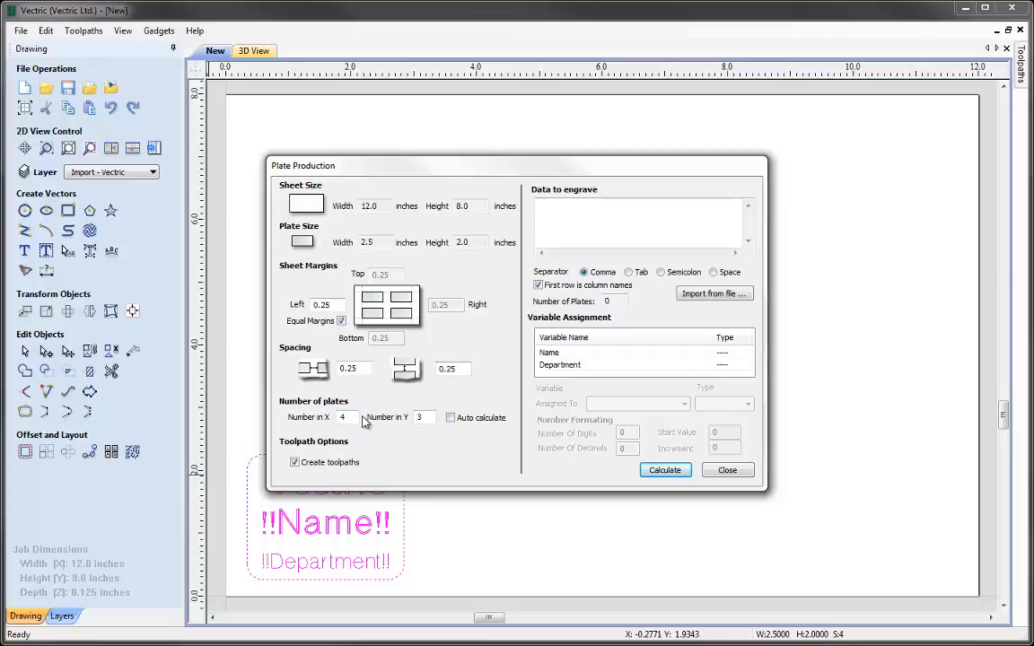
click(452, 418)
click(295, 462)
click(295, 462)
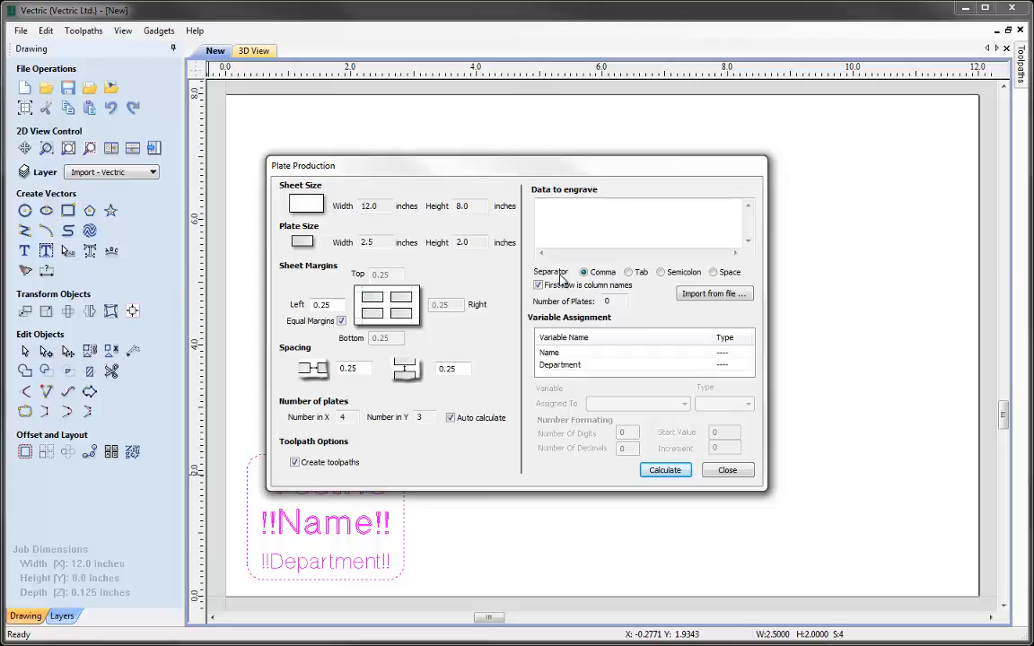
Import the data to engrave from the file PlateProduction.csv
click(707, 295)
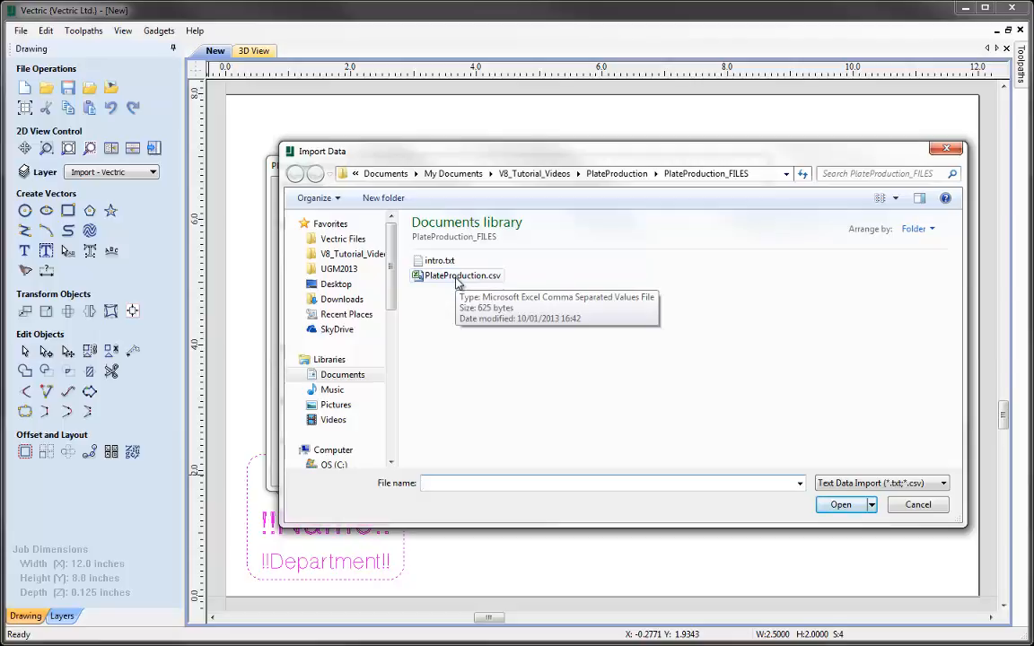
click(458, 277)
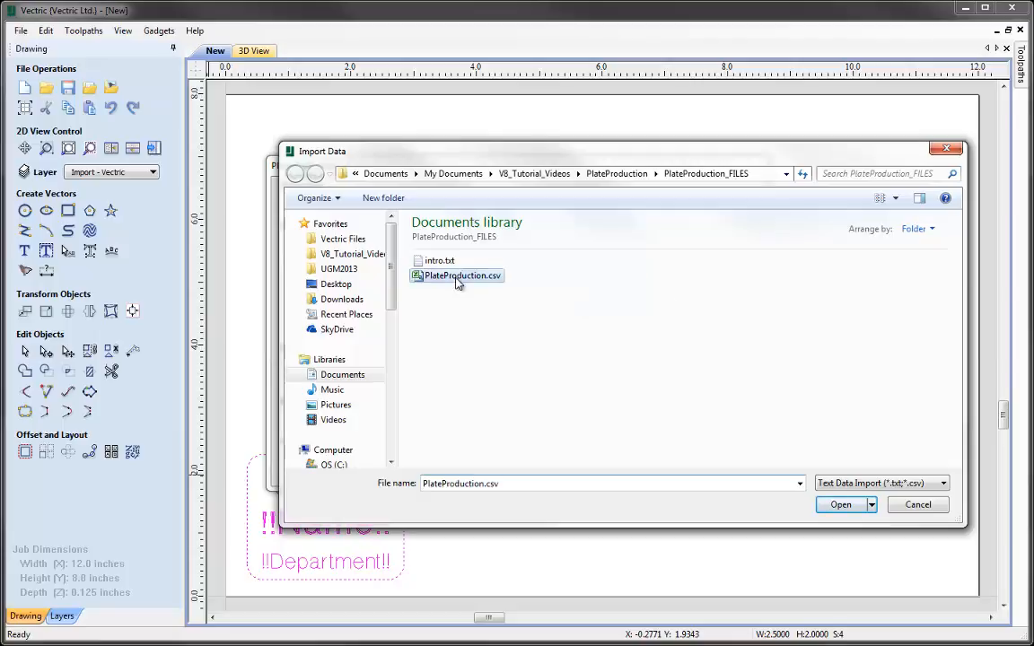
click(848, 504)
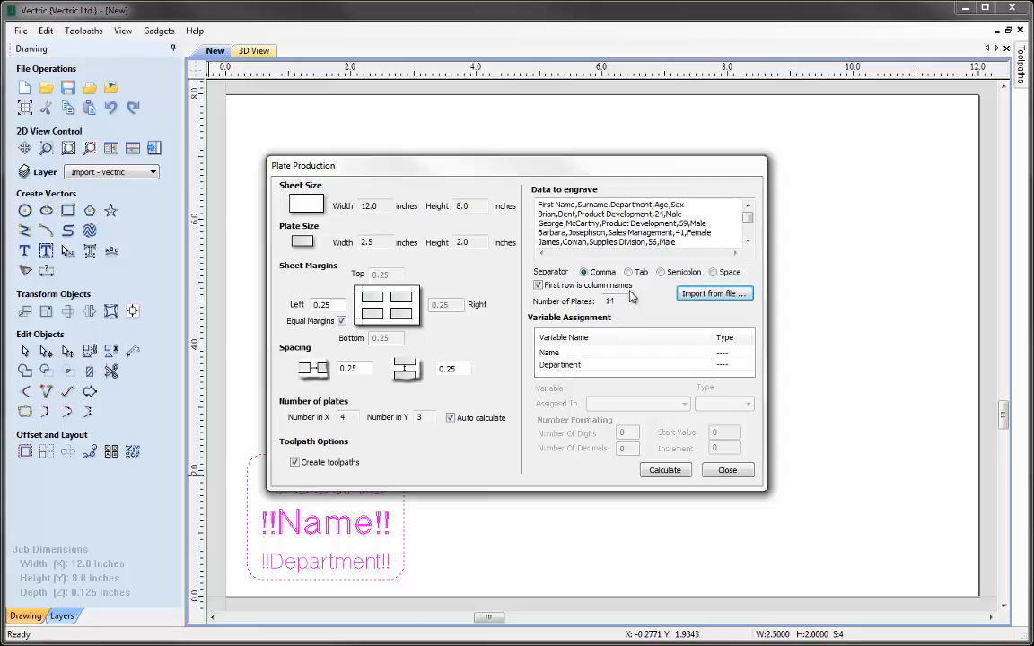
Assign the Name variable to the First Name column of the imported data
click(587, 353)
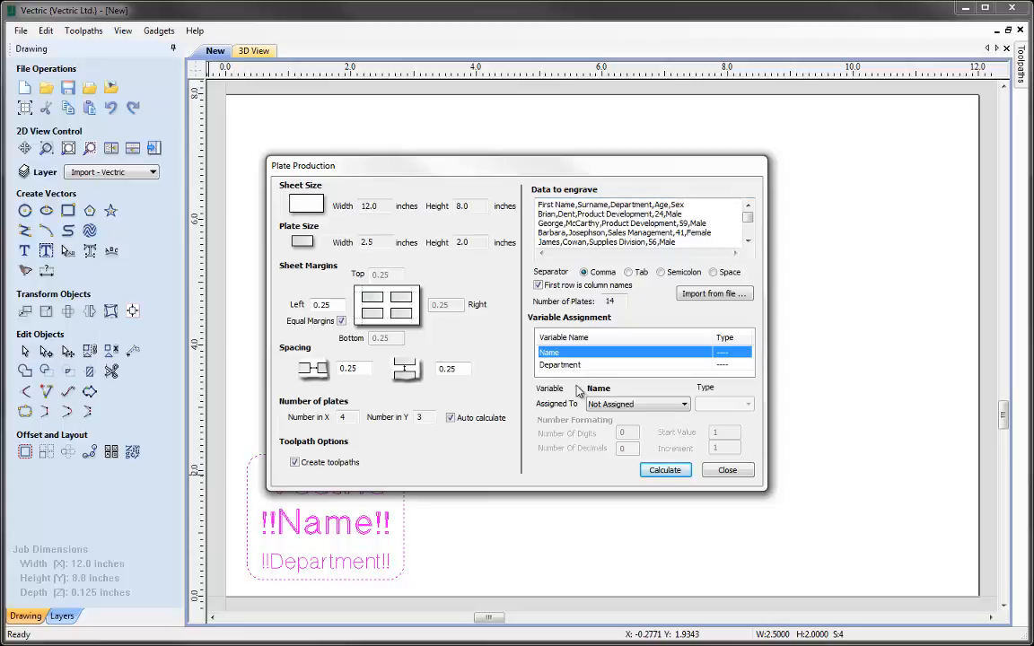
click(676, 405)
click(676, 404)
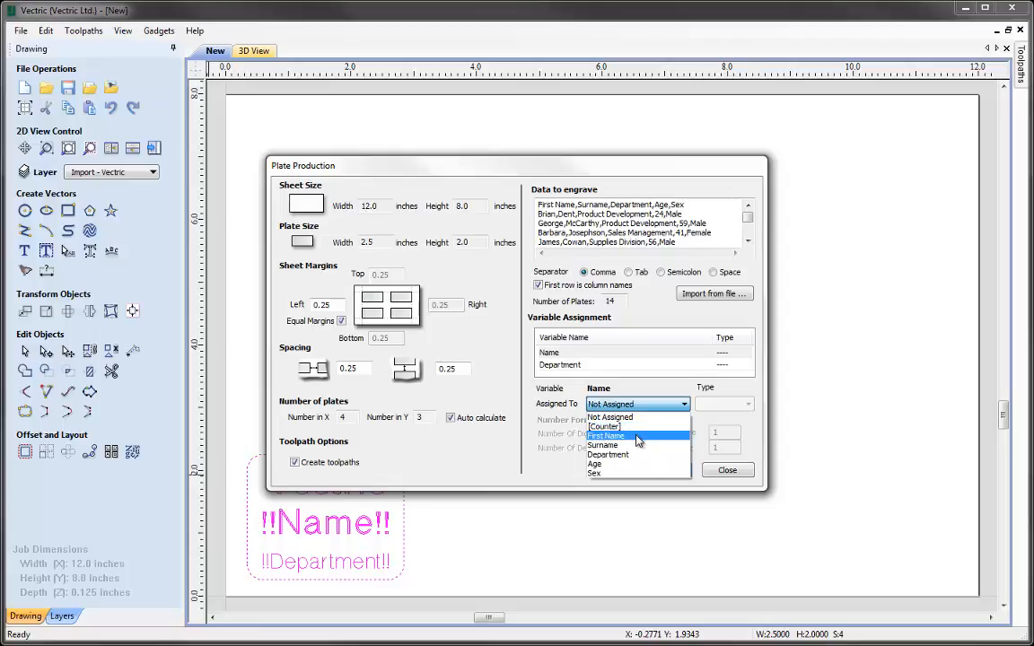
click(637, 437)
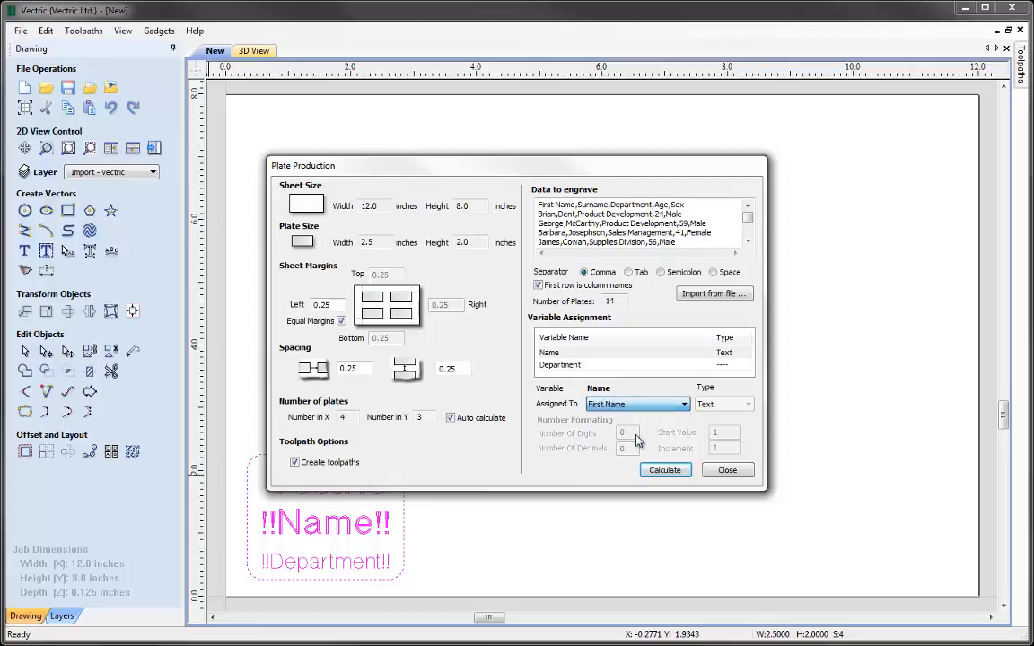
Assign the Department variable to the Department column, calculate the plates and close the Plate Production settings
click(583, 366)
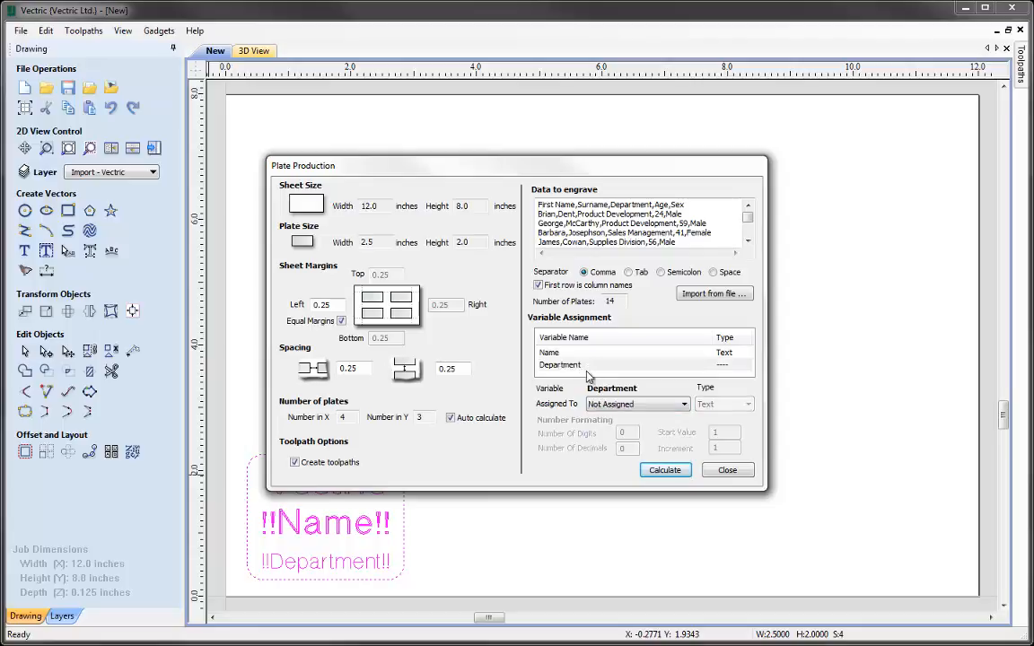
click(653, 406)
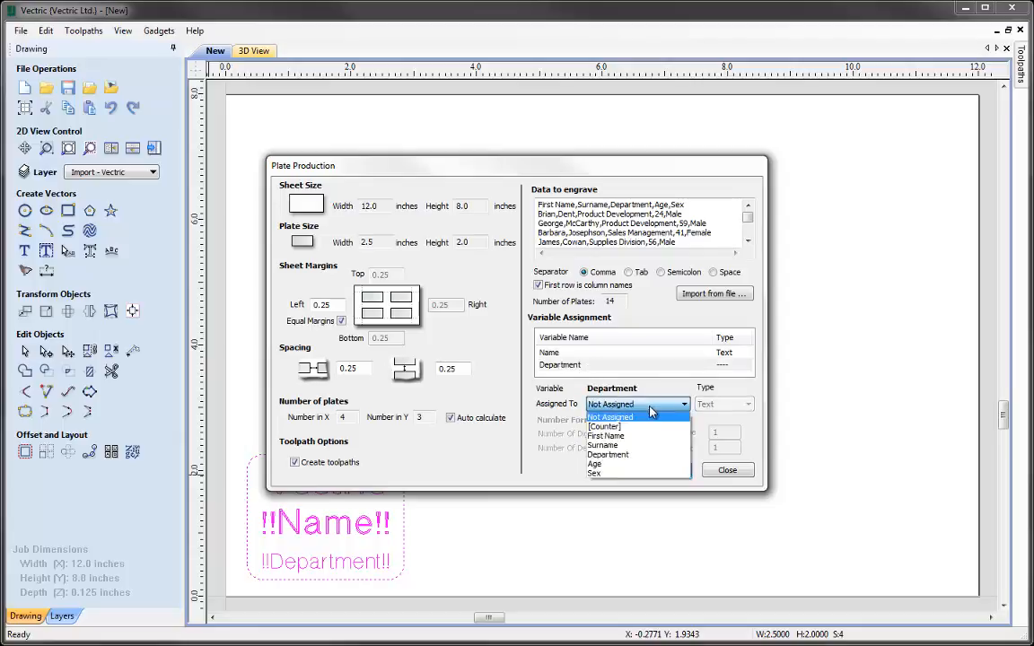
click(641, 456)
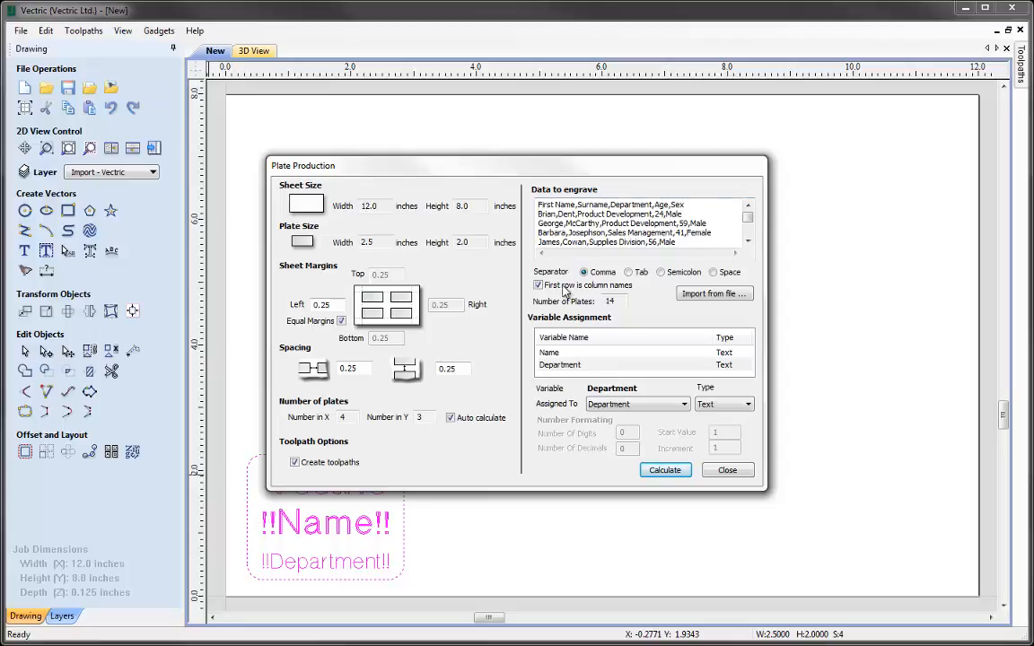
click(662, 470)
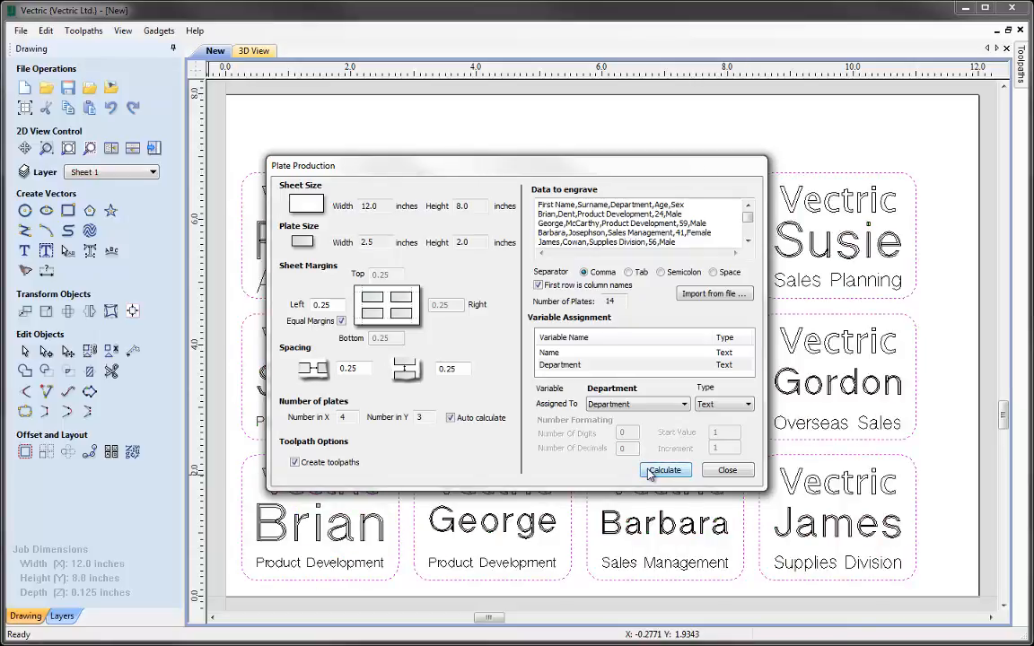
click(727, 471)
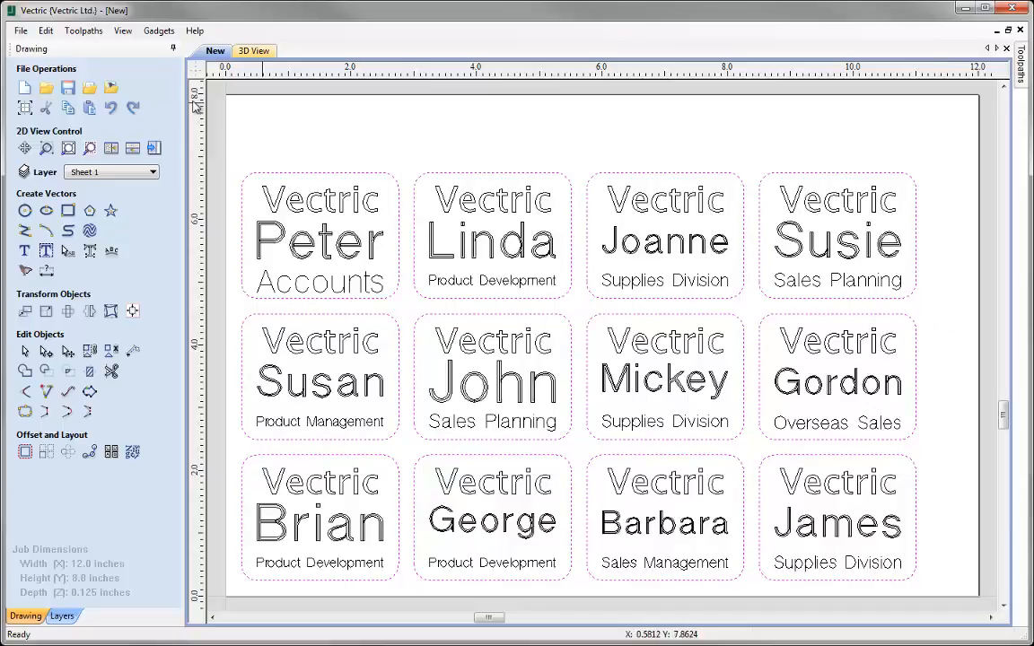
View the Sheet 2 layer on its own, make both sheet layers visible together, and bring up the toolpath list
click(62, 615)
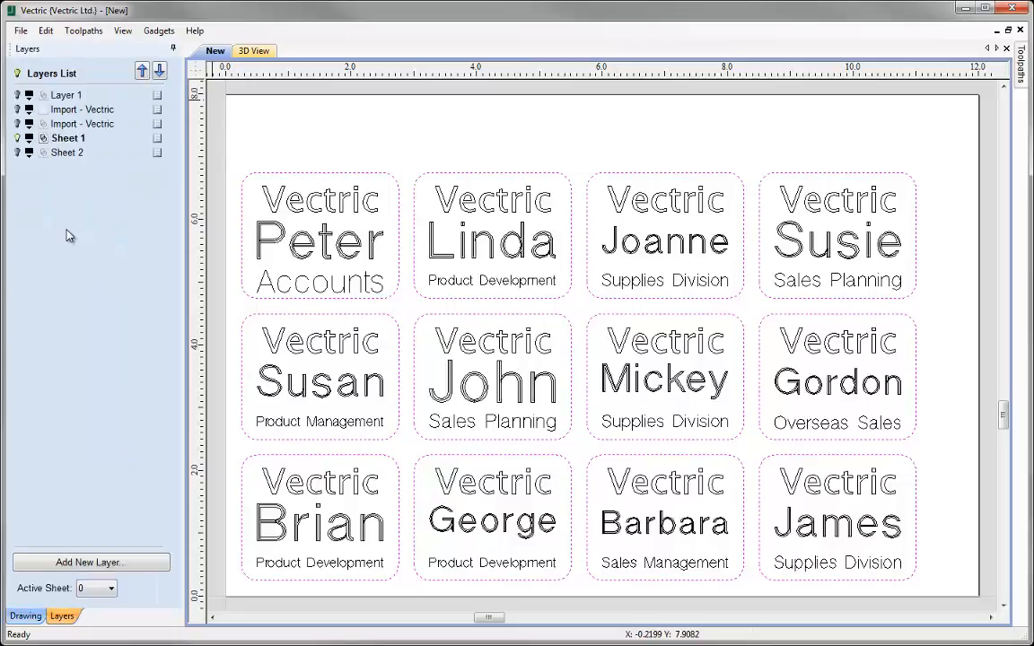
click(17, 138)
click(17, 153)
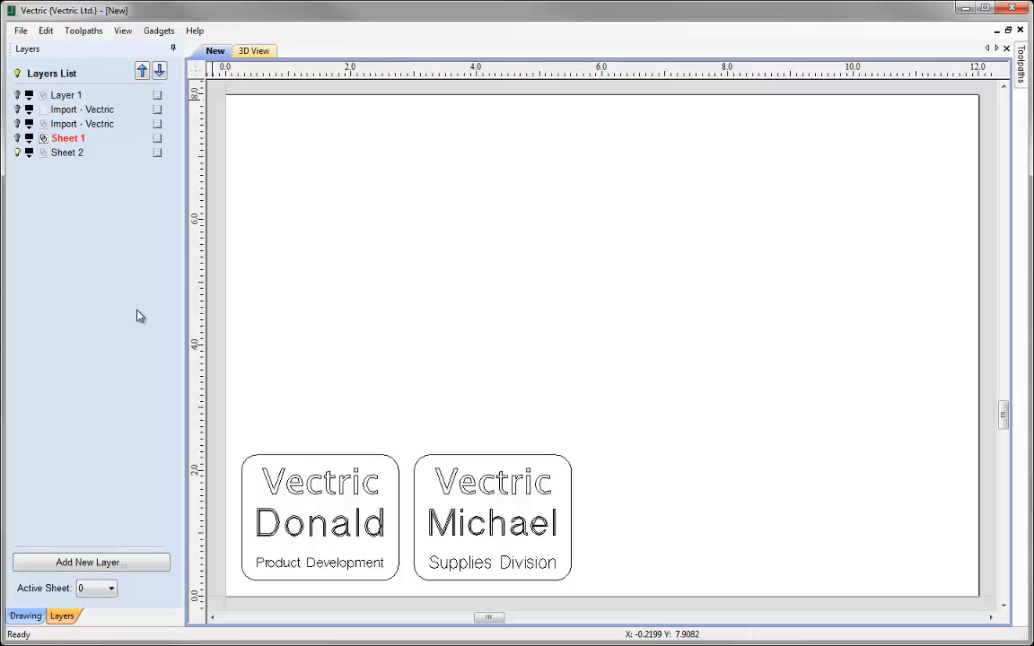
click(18, 138)
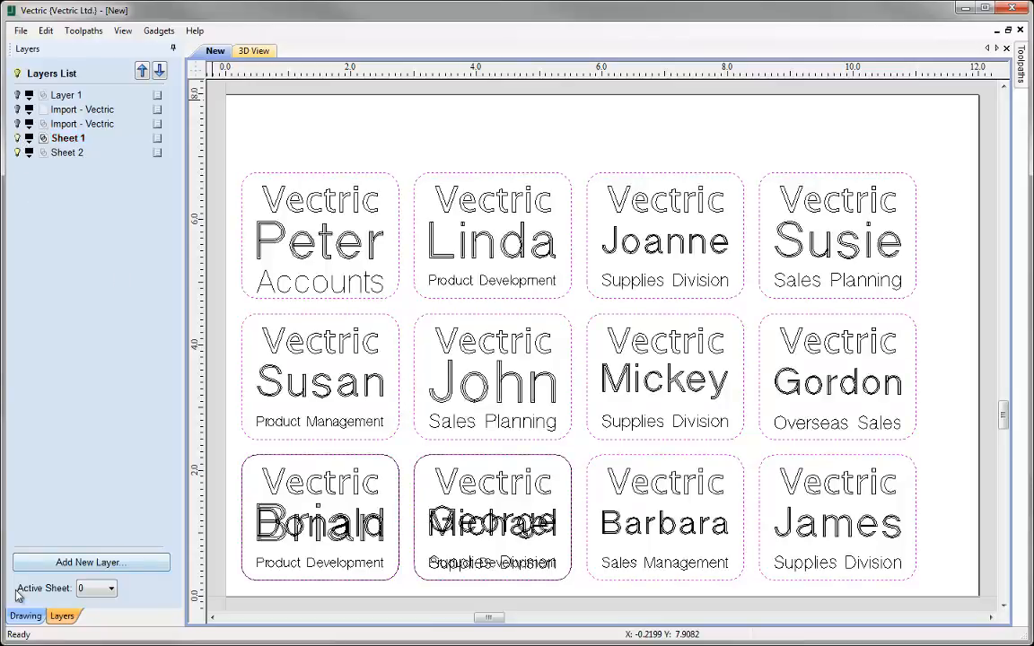
click(25, 616)
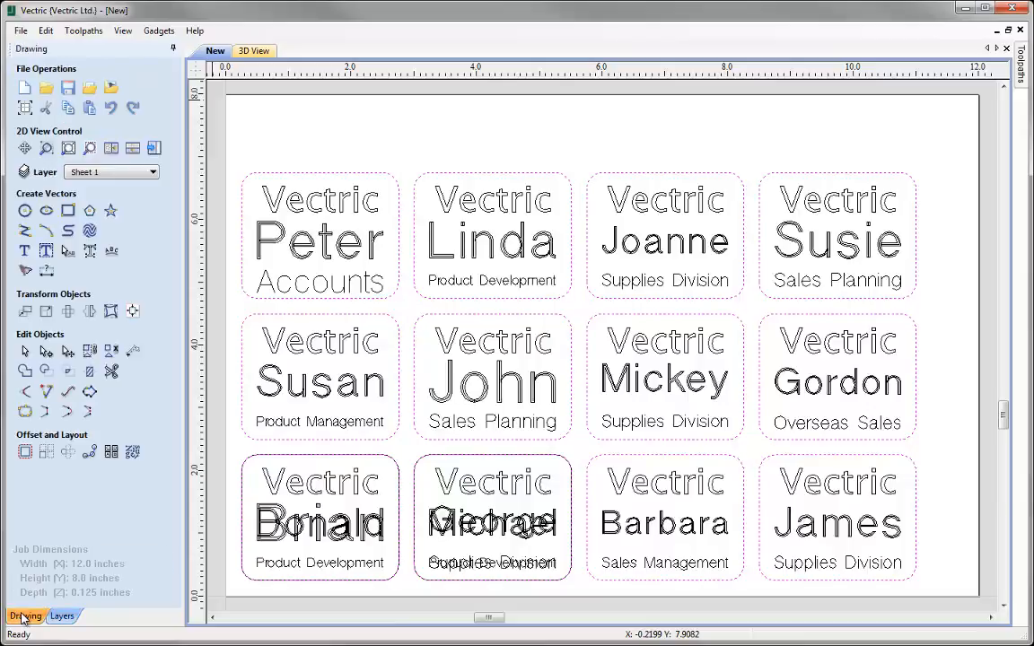
click(152, 149)
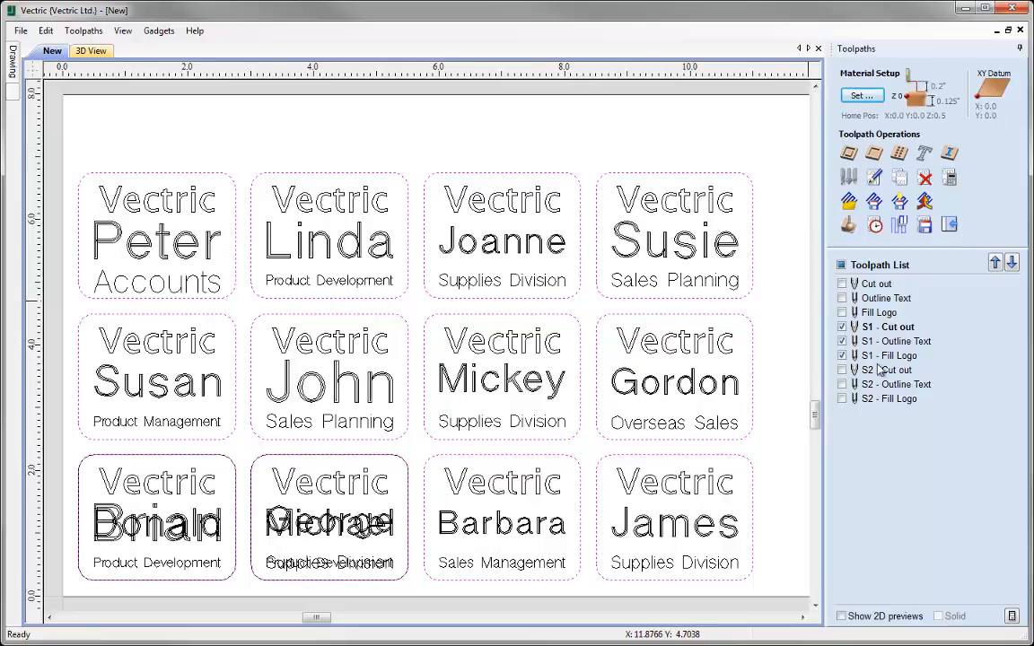
Save the S1 - Cut out toolpath as S1 - Cut out.tap using the G Code (inch) post processor
mouse_move(867, 330)
mouse_move(871, 387)
click(925, 226)
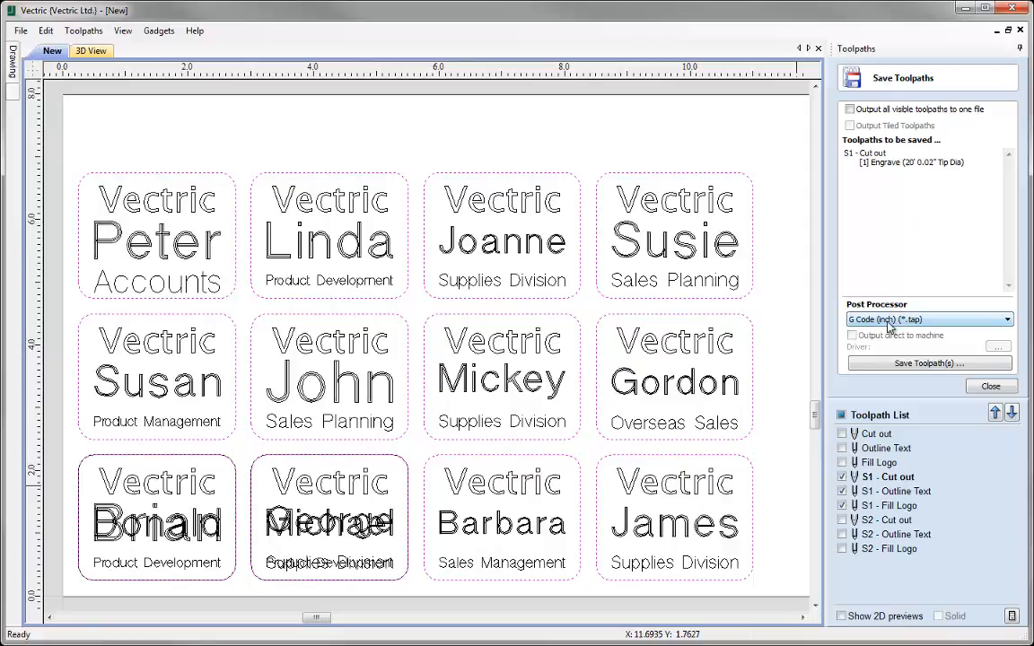
click(915, 361)
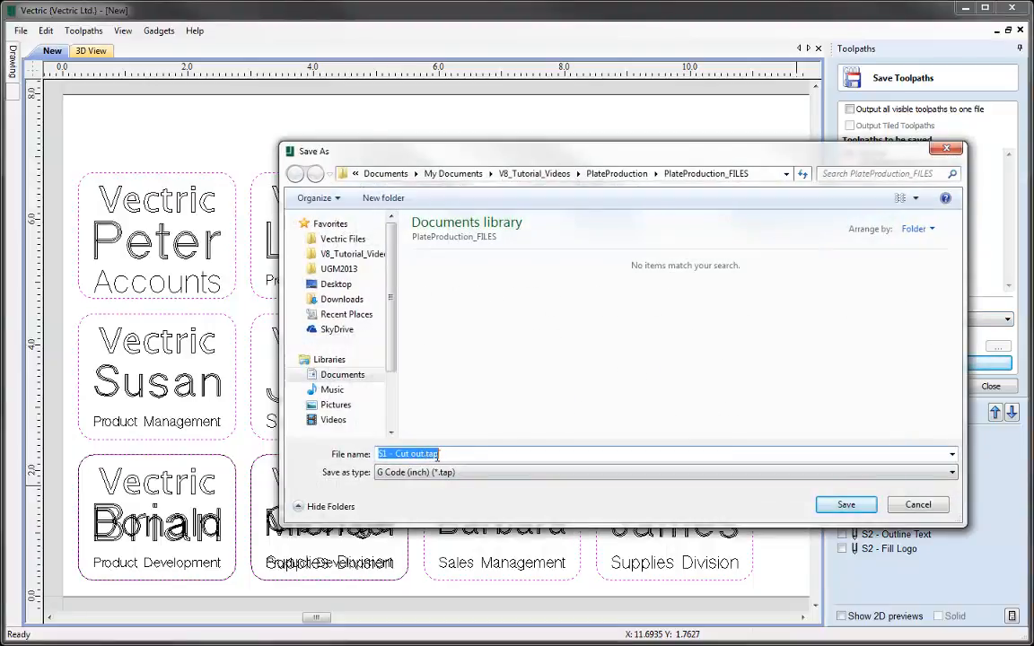
click(844, 506)
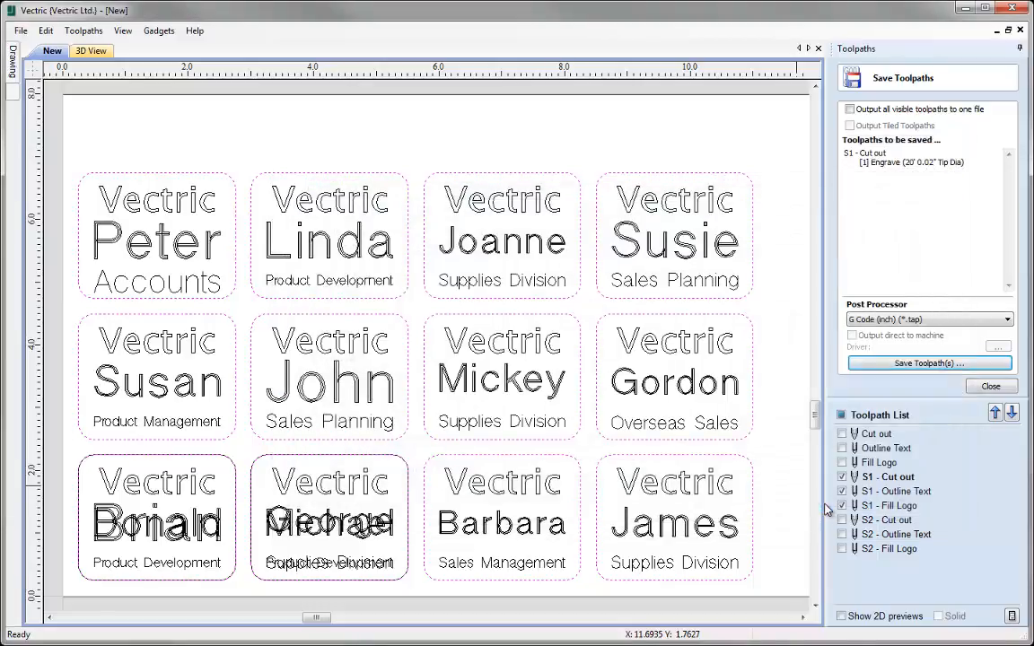
Output only the S1 outline text and fill logo toolpaths together to one file, S1 - Outline Text.tap
click(848, 109)
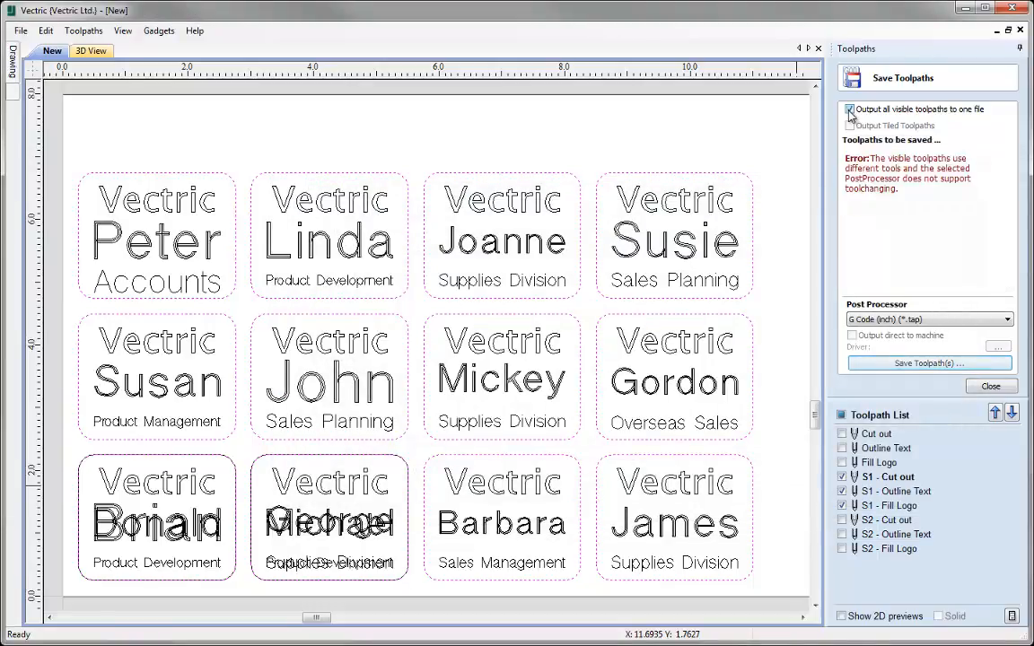
click(841, 476)
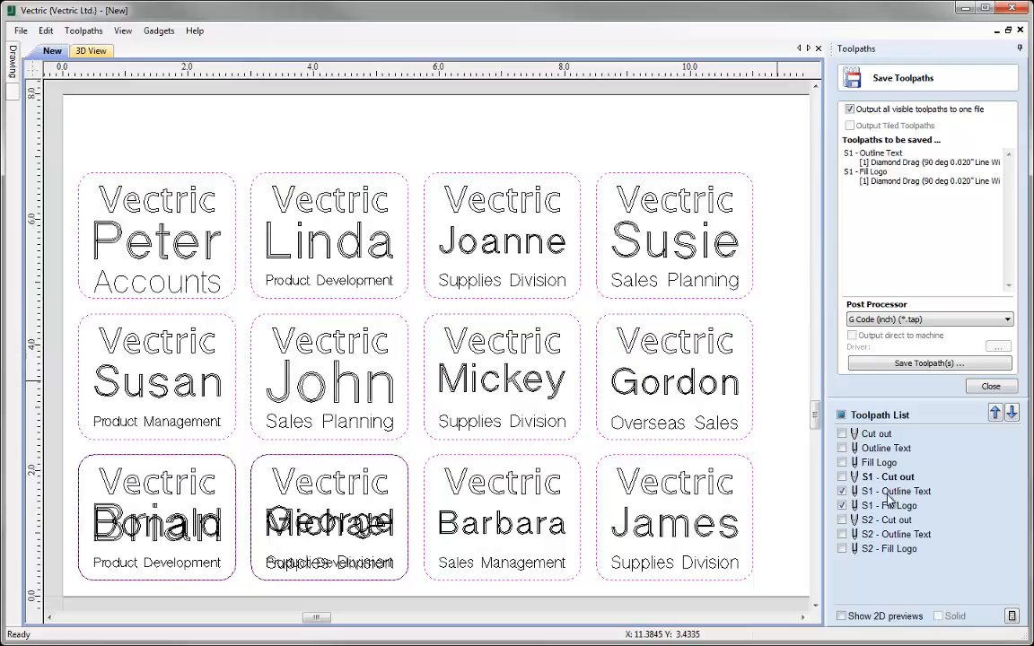
click(904, 363)
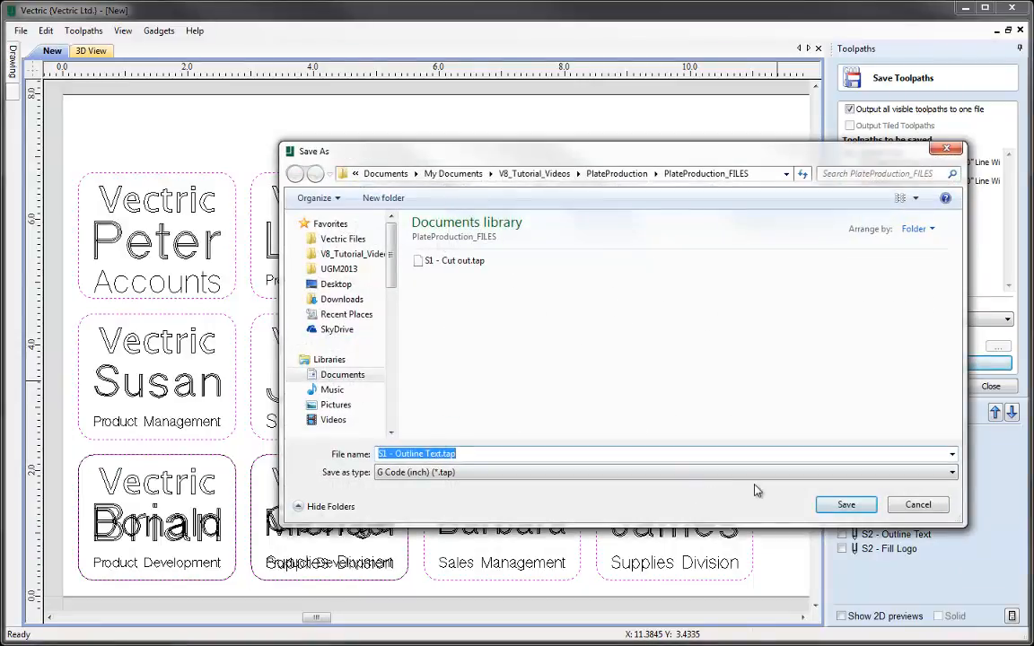
click(843, 505)
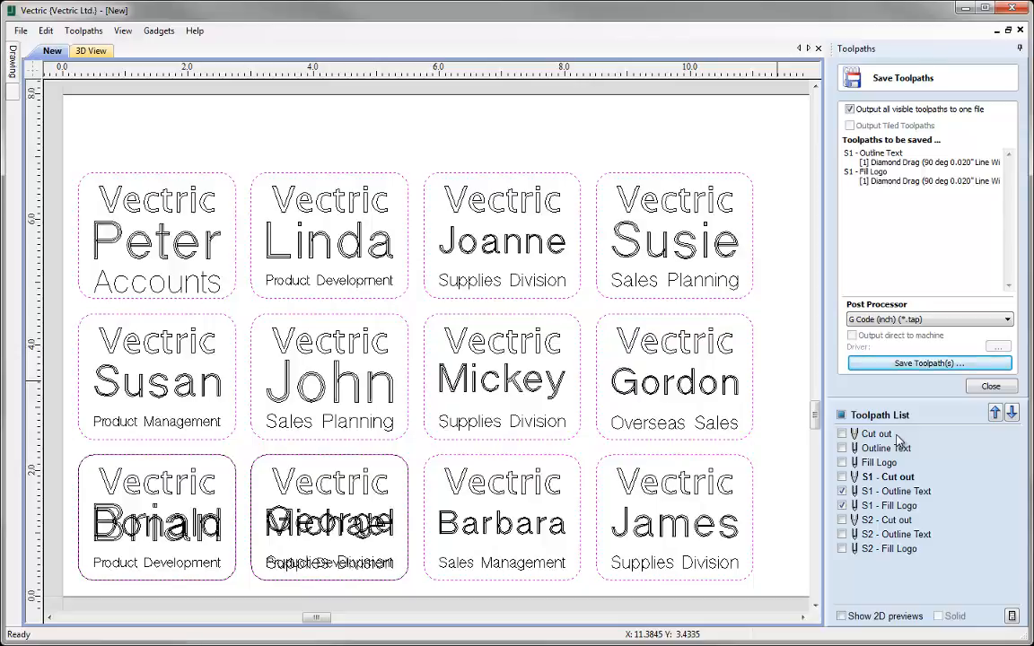
Save the job as PlateProduction in the PlateProduction_FILES folder, replacing the existing file
click(21, 31)
click(54, 110)
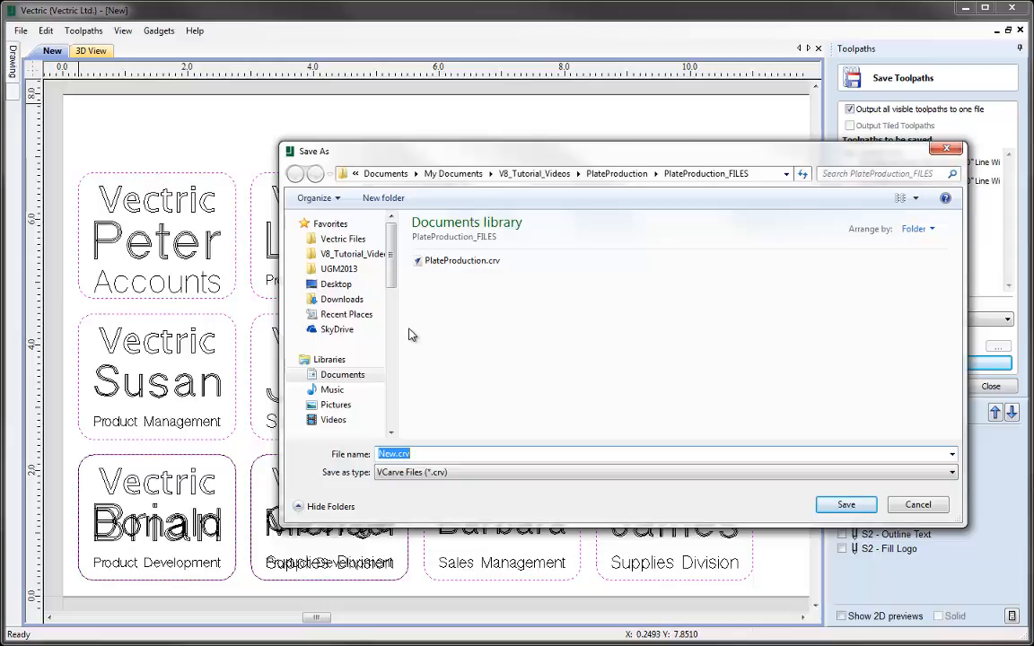
text(Plat)
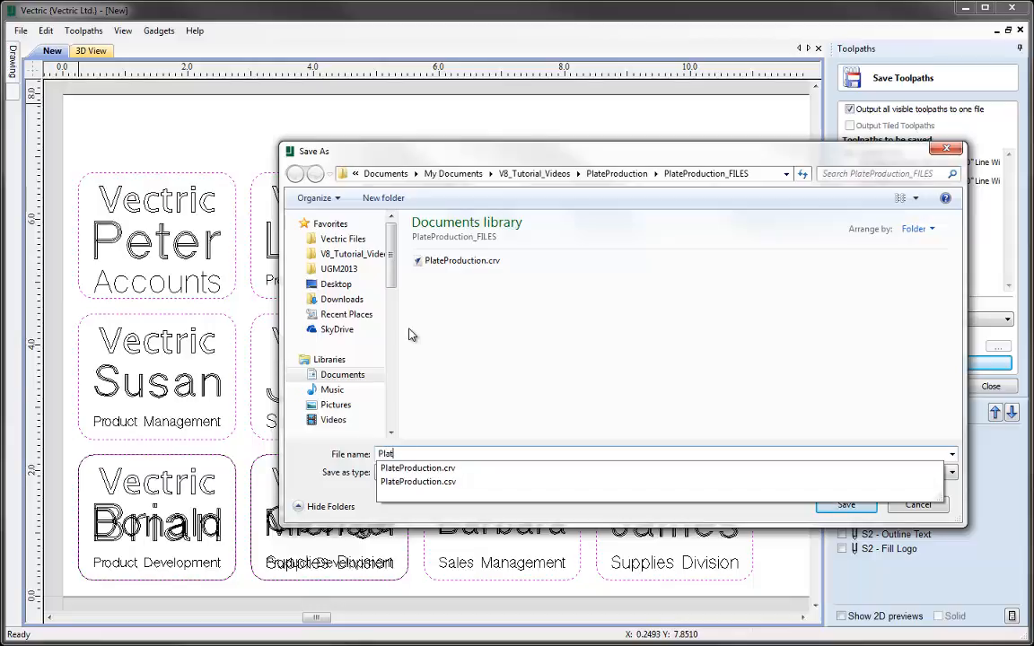
text(eProduction)
click(846, 505)
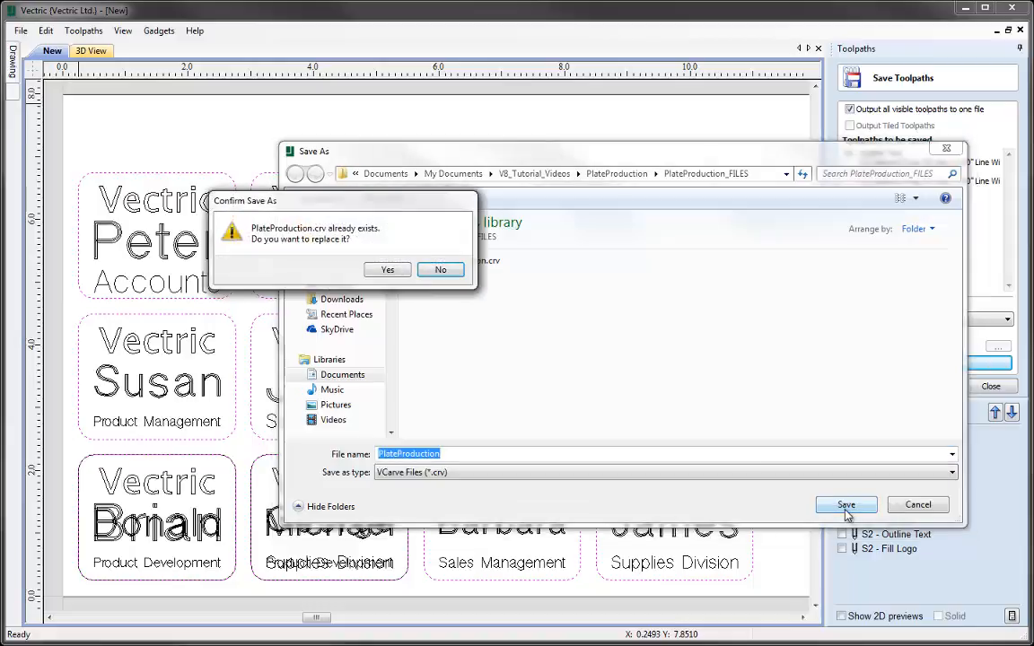
click(387, 268)
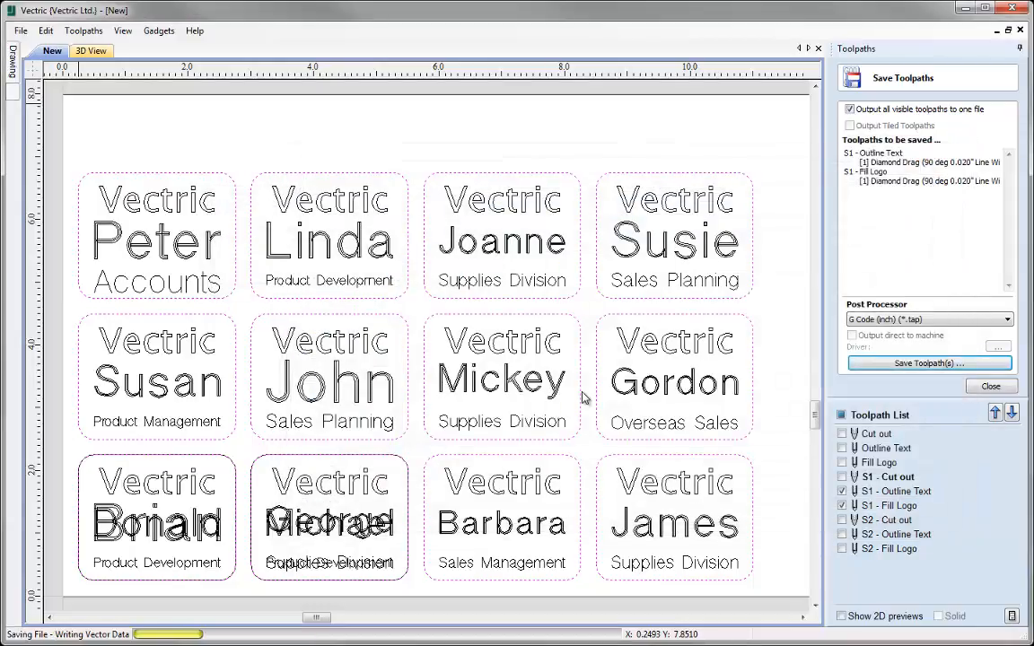